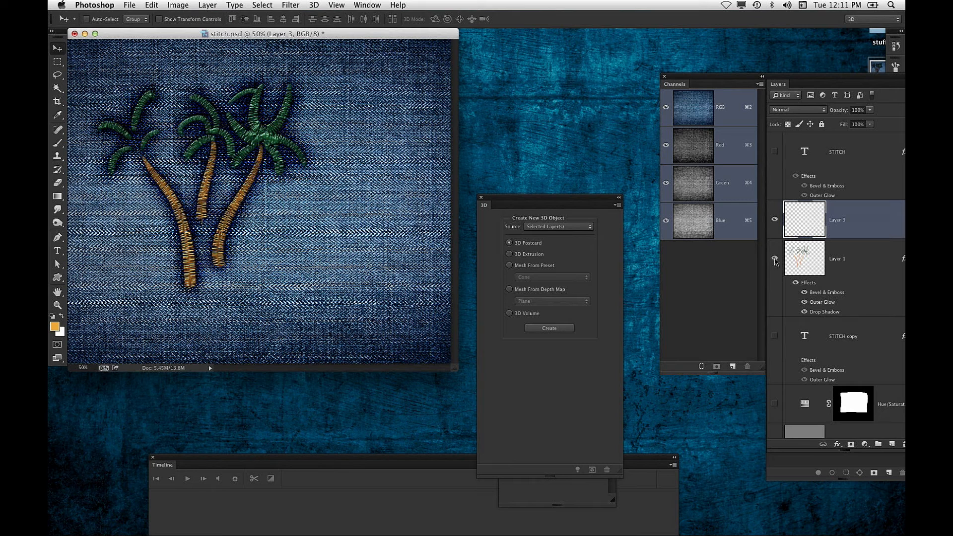
Hide the palm tree layer and create a new 5 by 5 inch document at 72 pixels/inch with a white background
click(774, 259)
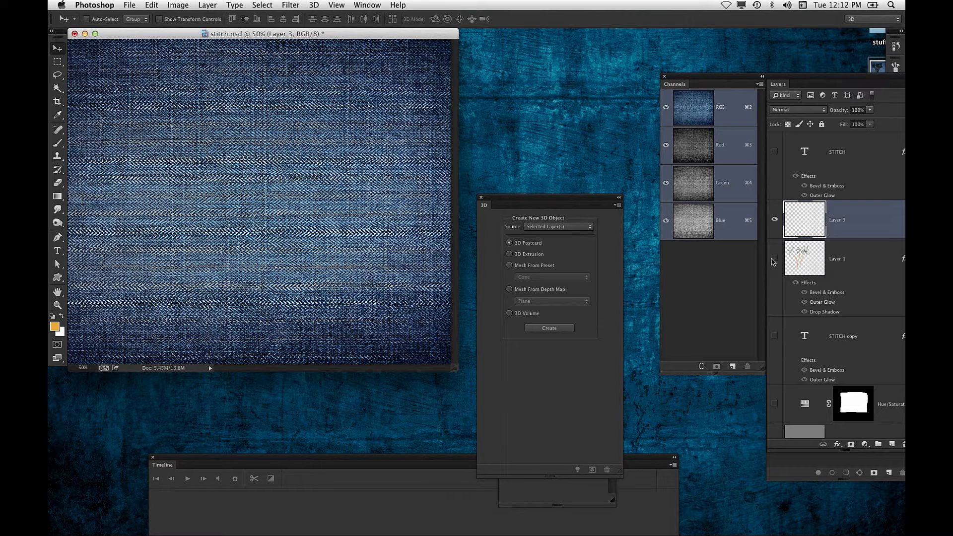
click(128, 5)
click(135, 17)
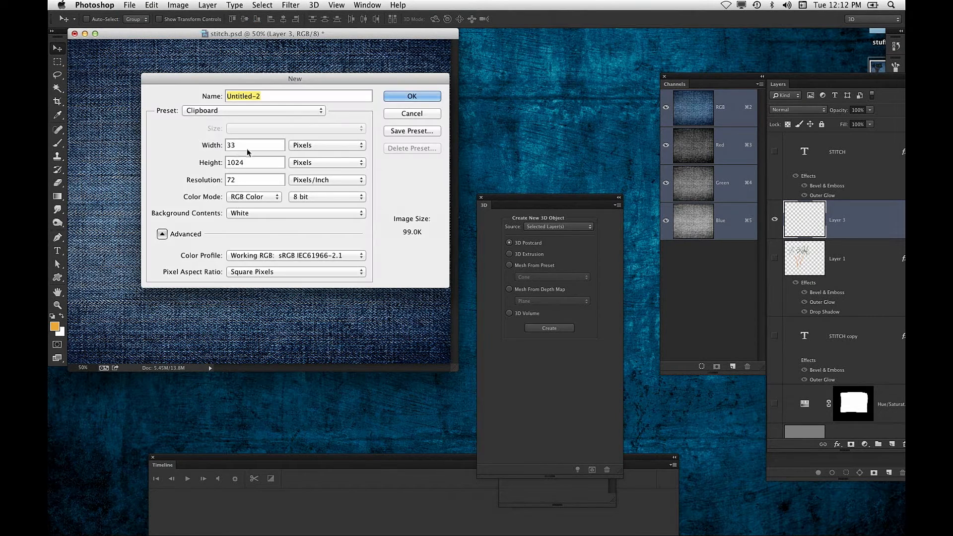
click(300, 145)
click(304, 152)
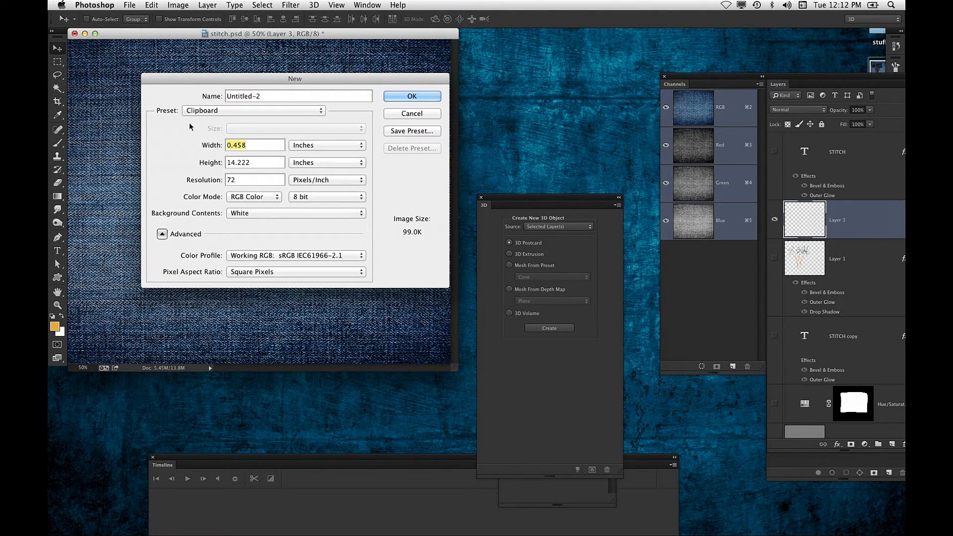
text(5)
key(Tab)
text(5)
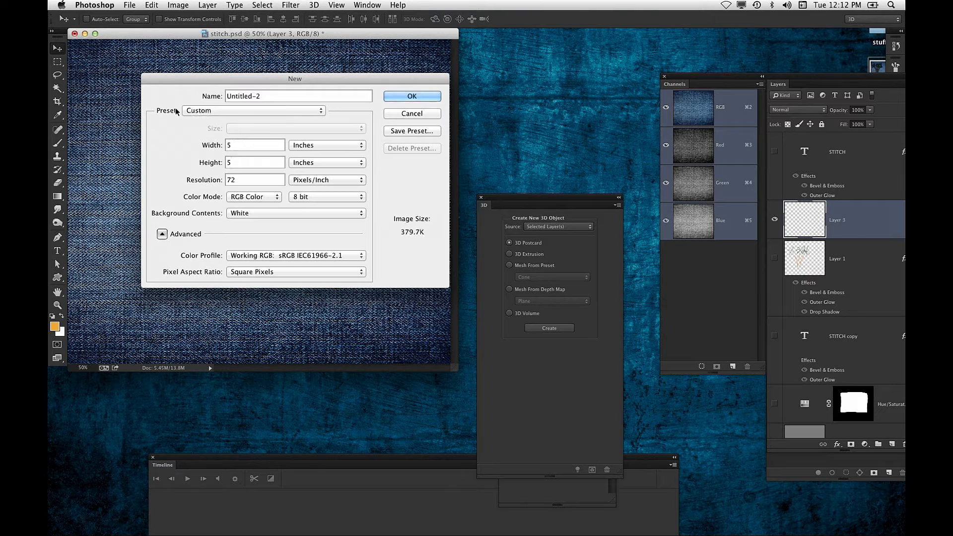
key(Return)
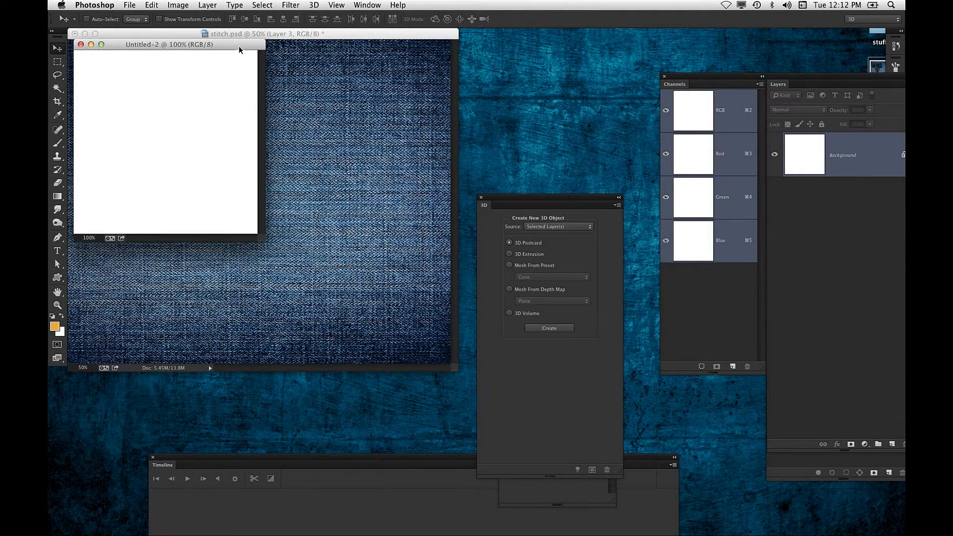
drag(239, 46, 328, 77)
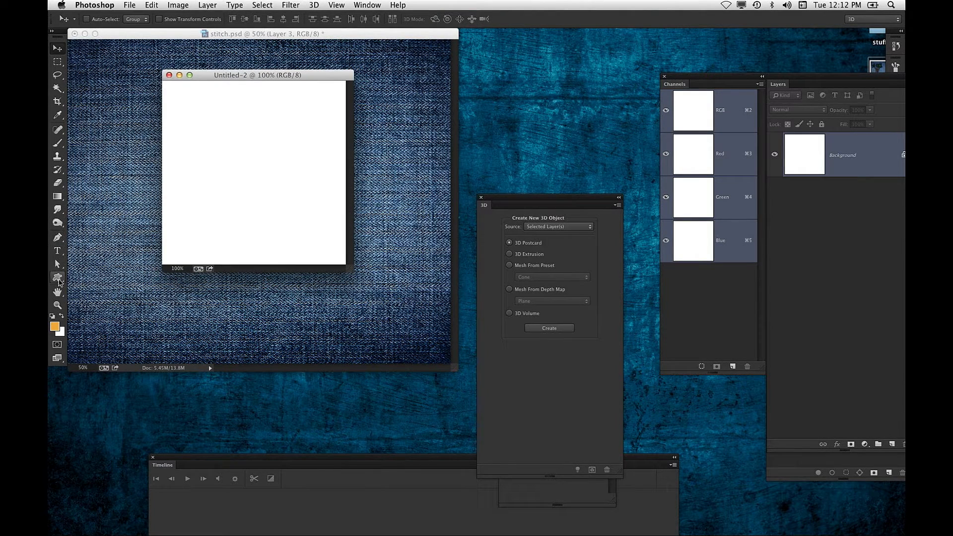
Set the Rectangle tool to draw in Pixels mode and try out a narrow vertical rectangle on the blank canvas
click(61, 279)
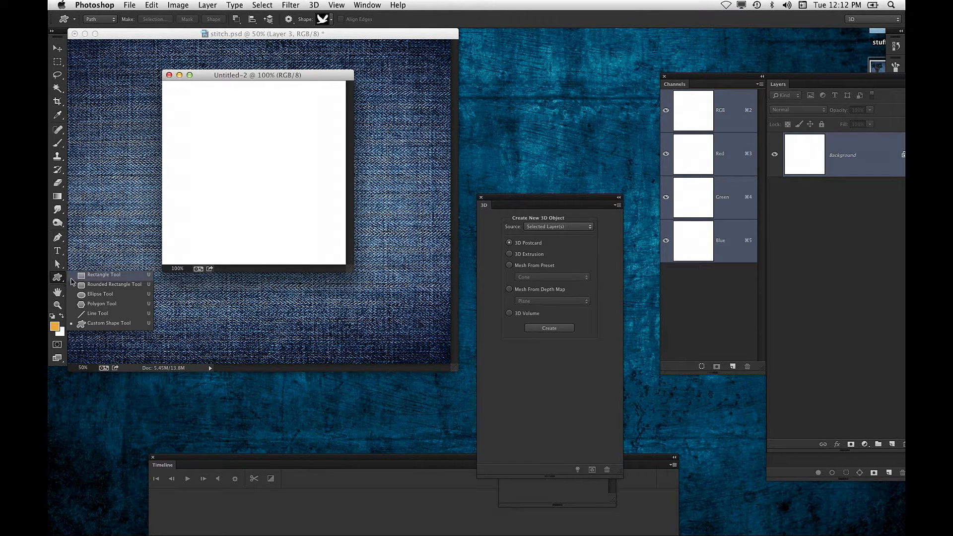
click(112, 275)
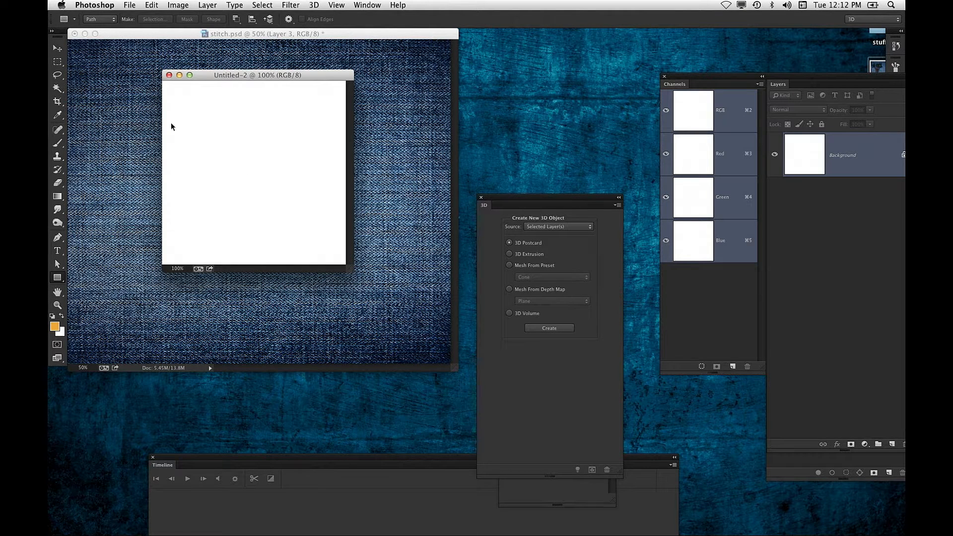
click(108, 20)
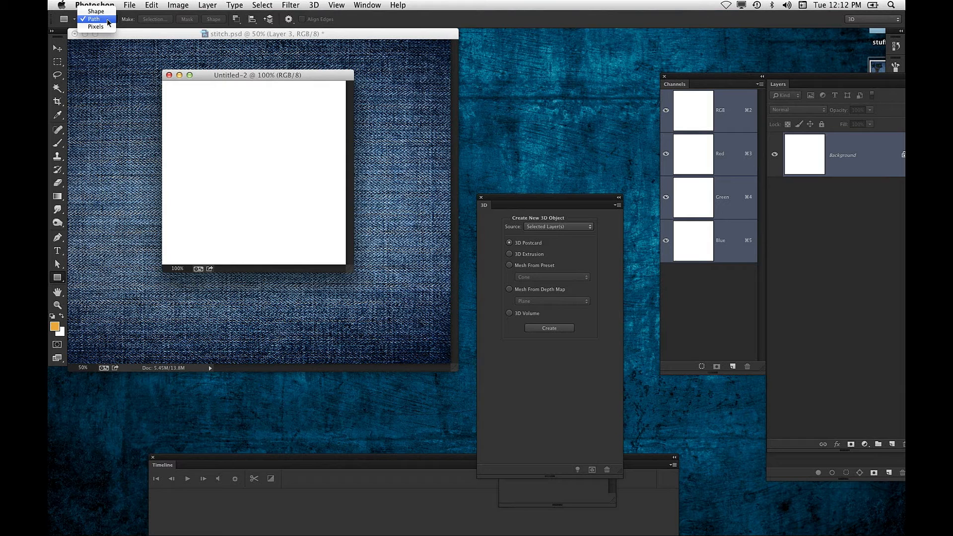
click(107, 27)
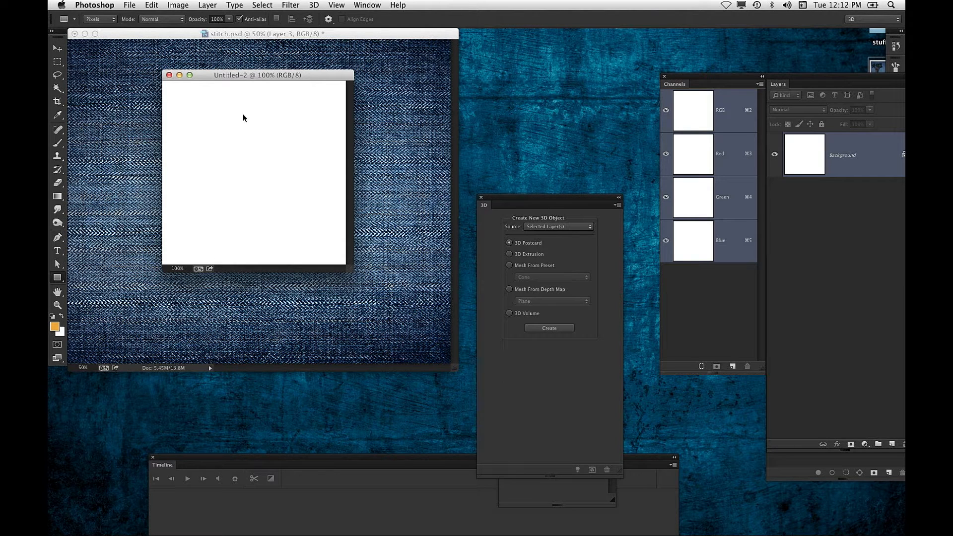
drag(246, 112, 275, 200)
key(super+z)
Draw a tall, thin black bar on a new layer with the Rounded Rectangle tool at a 50 px radius
drag(57, 278, 85, 287)
drag(235, 111, 262, 205)
key(super+z)
click(891, 444)
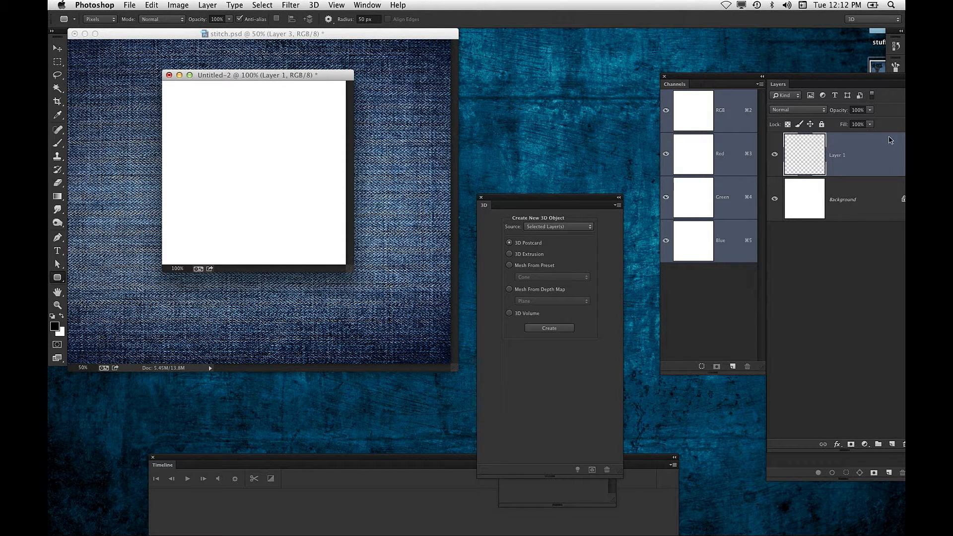
drag(245, 94, 251, 250)
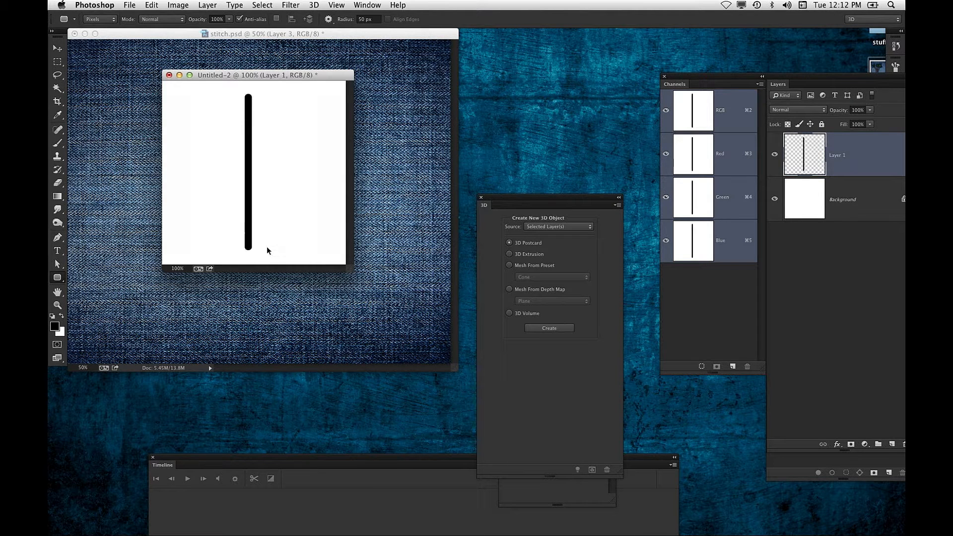
Move the black bar to the middle of the canvas and lock its layer's transparent pixels
click(58, 48)
drag(273, 155, 283, 152)
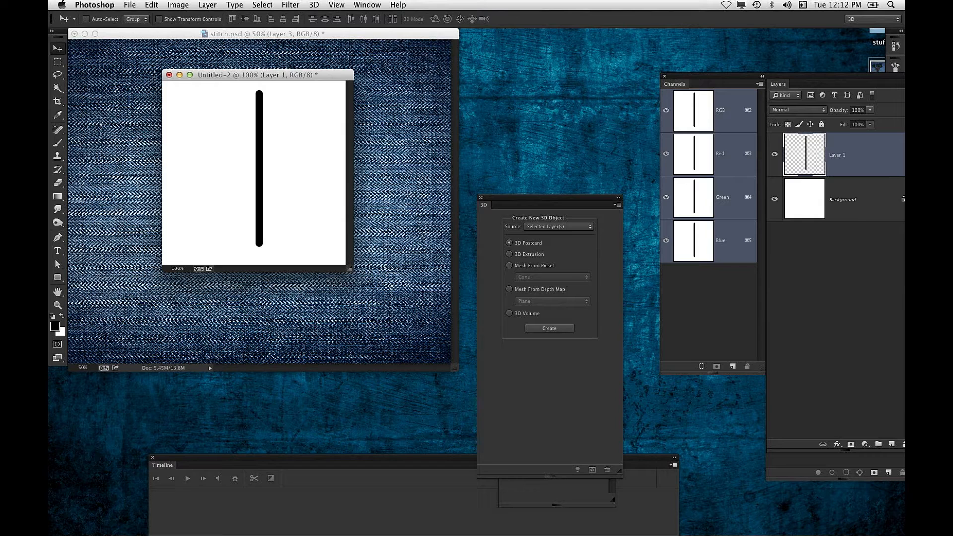
click(788, 124)
Switch to the CoreSpace2013 workspace, reset it, and float a shortened Layers panel beside the document
drag(796, 81, 441, 68)
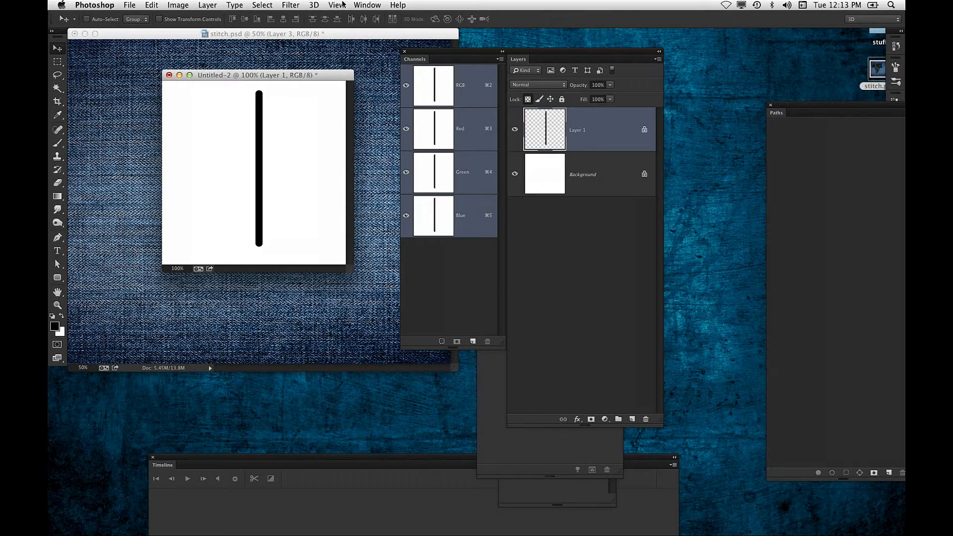
click(367, 5)
mouse_move(383, 27)
click(479, 39)
click(370, 6)
mouse_move(385, 26)
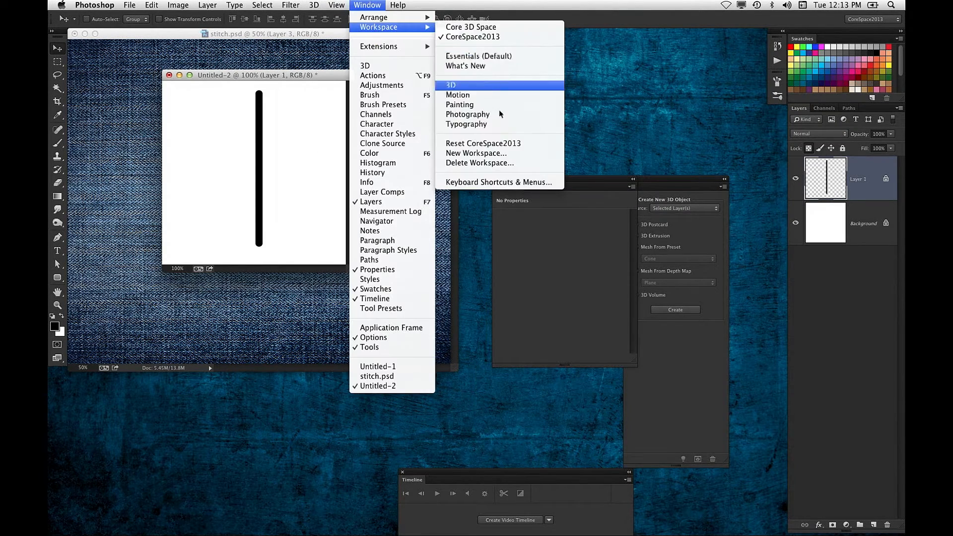
click(518, 144)
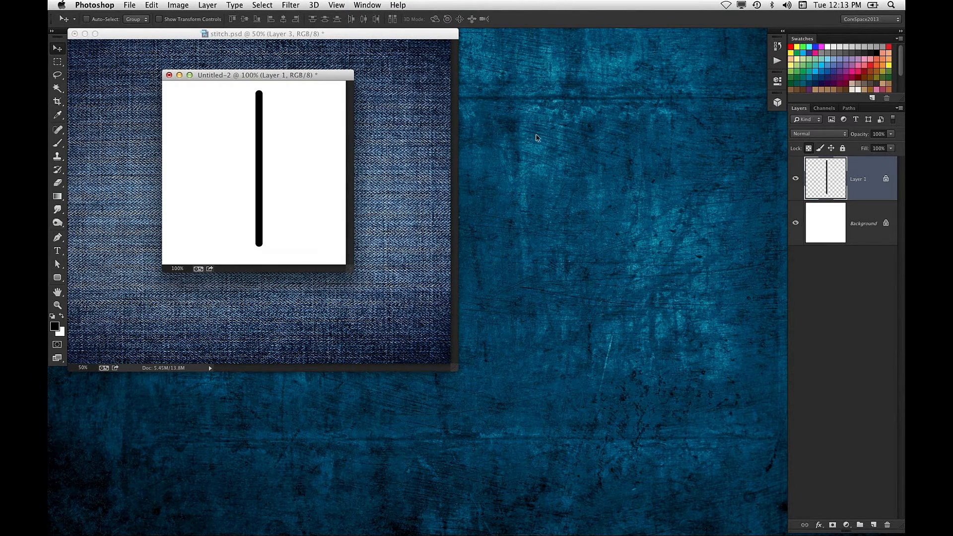
drag(802, 109, 487, 49)
drag(620, 477, 628, 271)
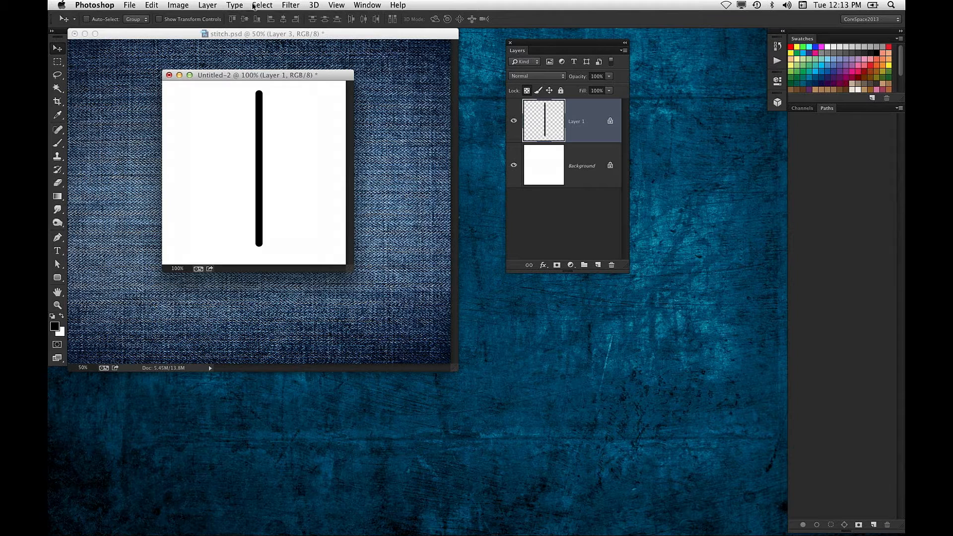
Apply the Fibers filter to the black bar with Variance 16 and a slightly raised Strength
click(300, 4)
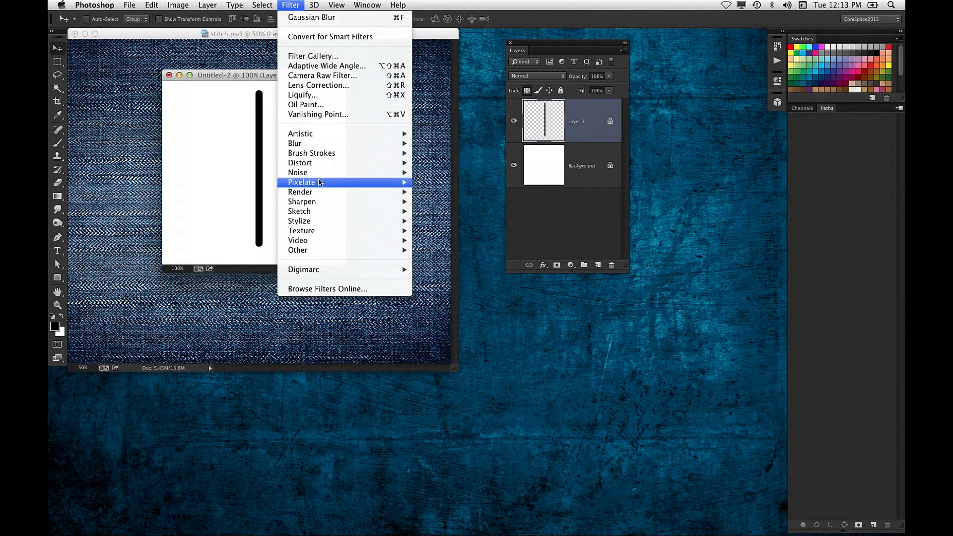
mouse_move(316, 193)
click(449, 212)
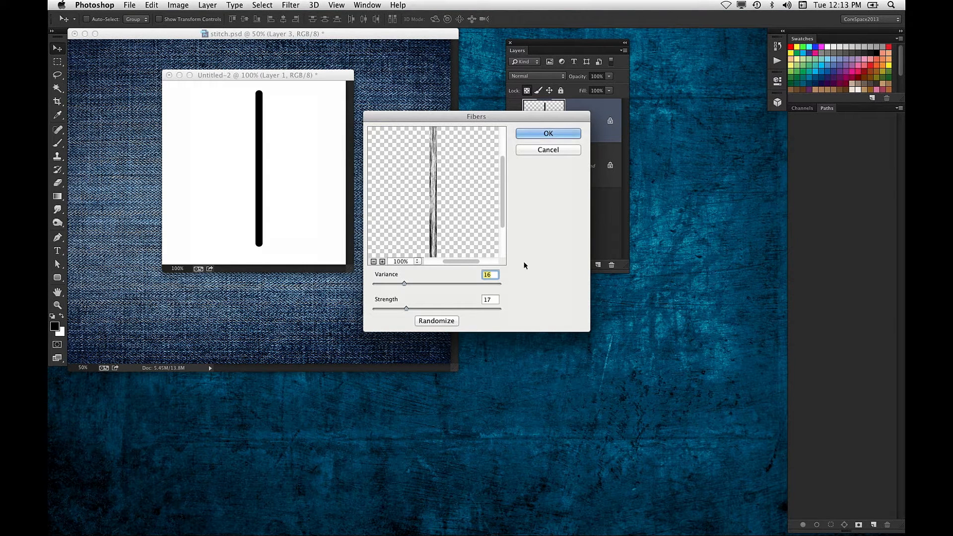
drag(406, 308, 413, 309)
click(550, 135)
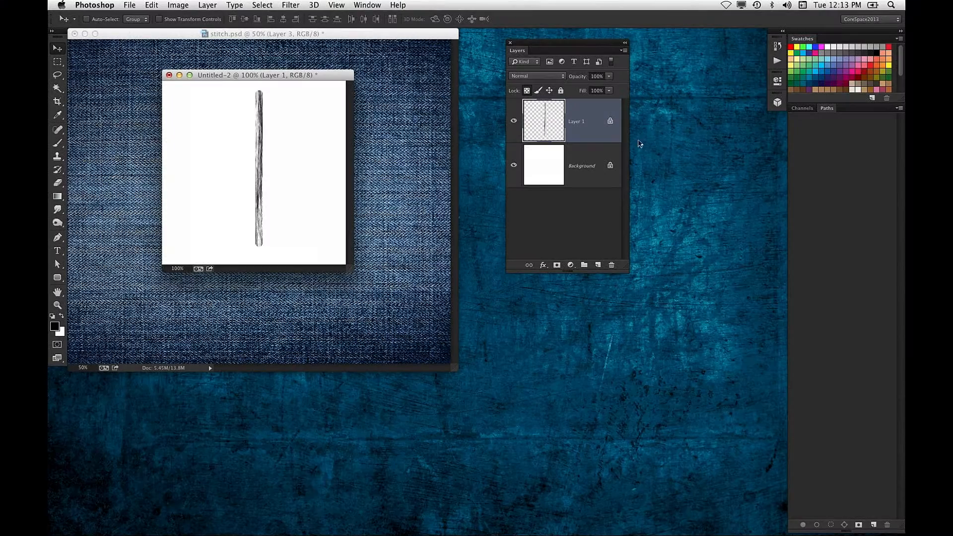
Apply a Motion Blur to the fiber-textured bar at a 90° angle with a distance of 100 pixels
click(293, 4)
mouse_move(310, 145)
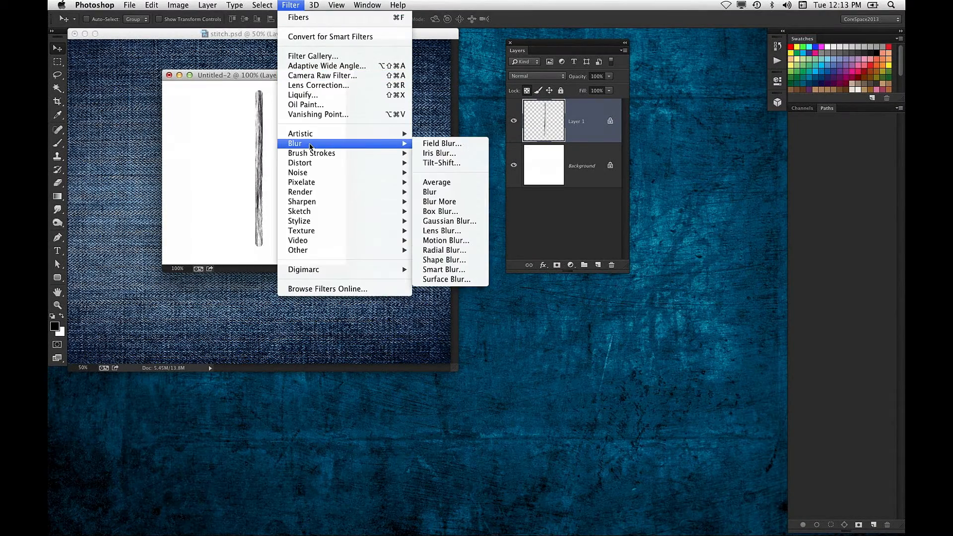
click(469, 241)
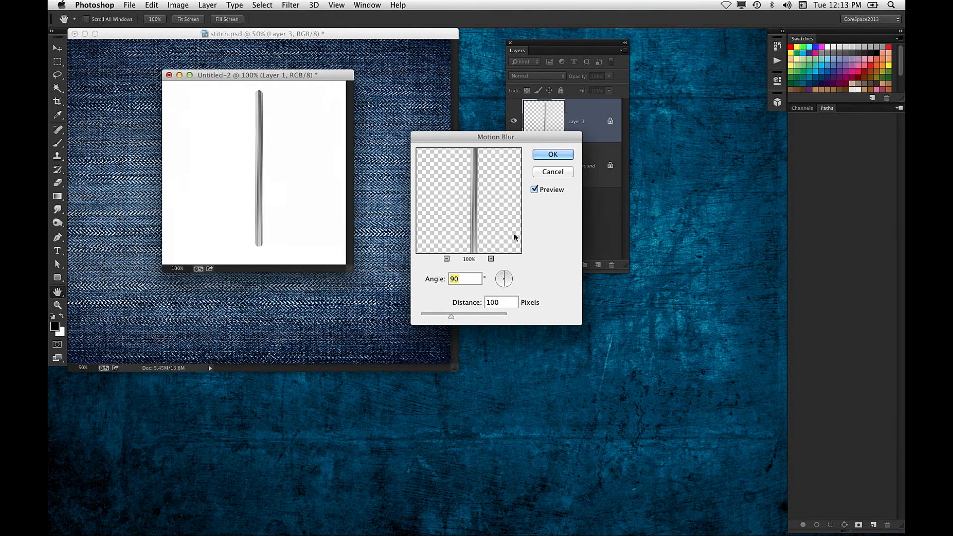
click(551, 154)
Darken the blurred bar with Levels, setting the midtone input to 0.57
key(super+l)
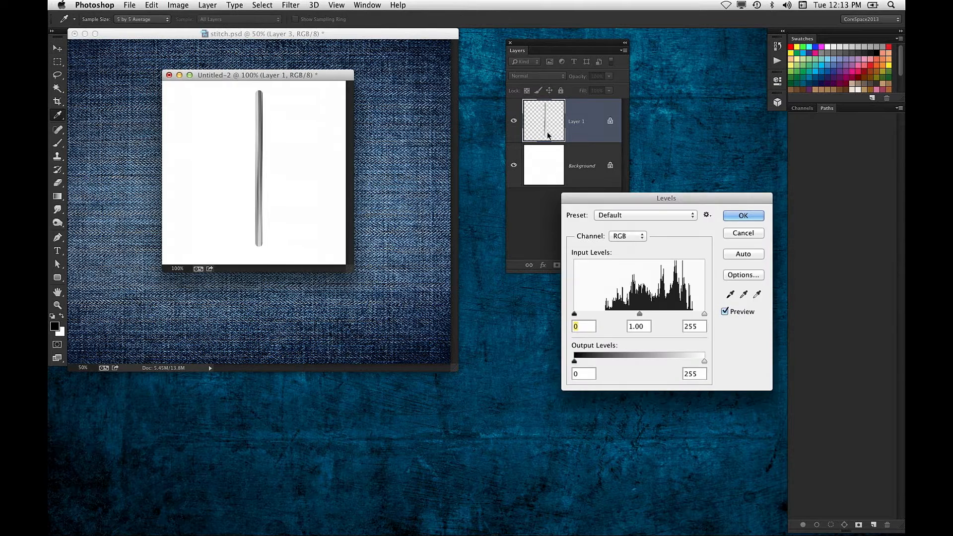
drag(605, 187, 416, 146)
drag(446, 262, 472, 263)
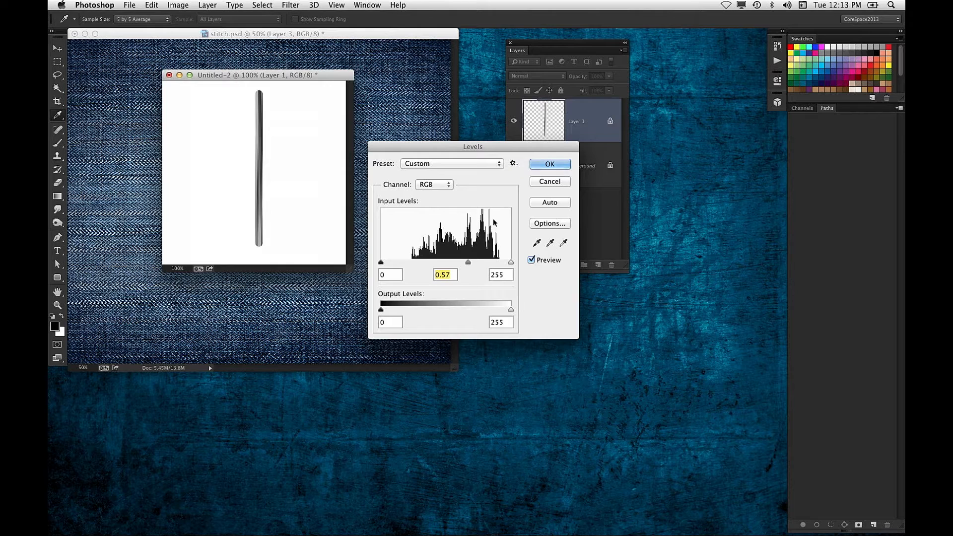
click(547, 164)
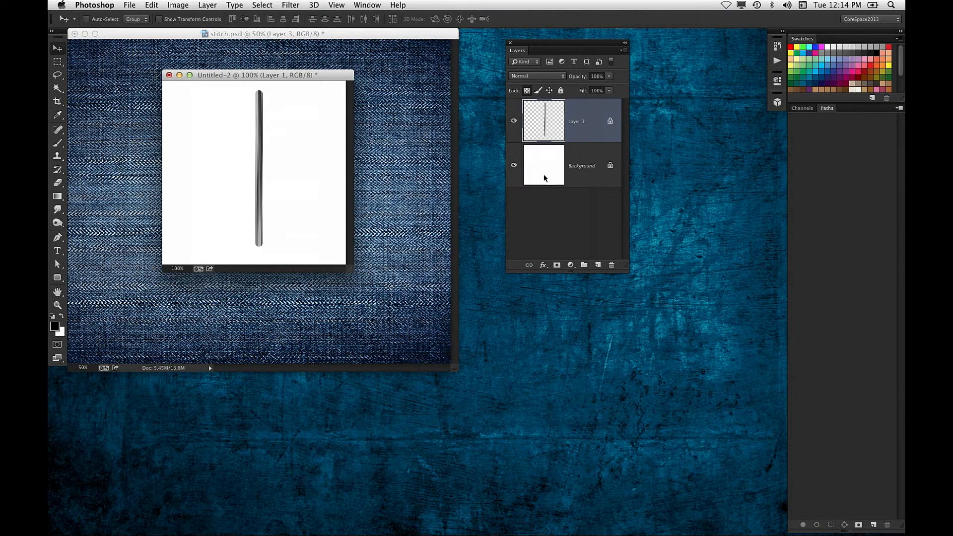
Define the textured bar as a brush preset named Stitch 1
click(129, 5)
mouse_move(149, 5)
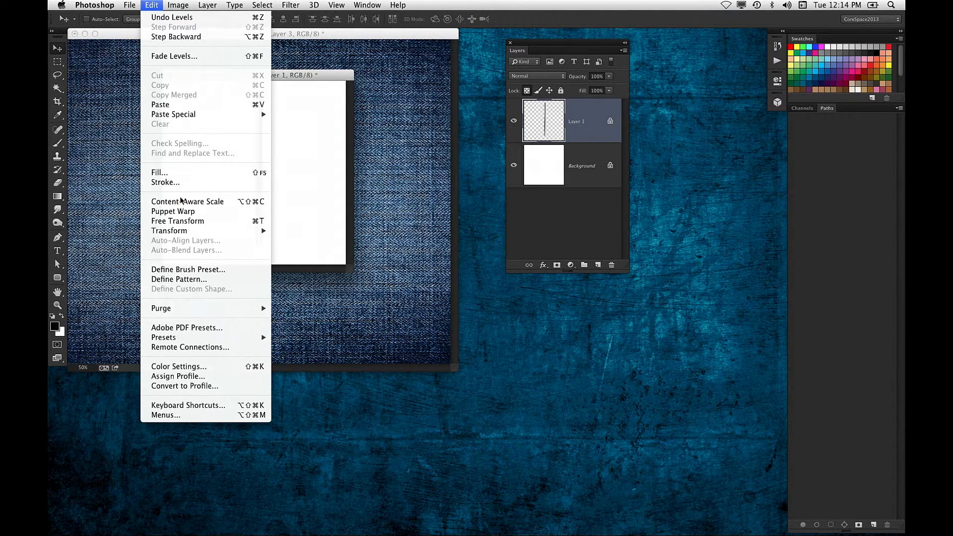
click(229, 270)
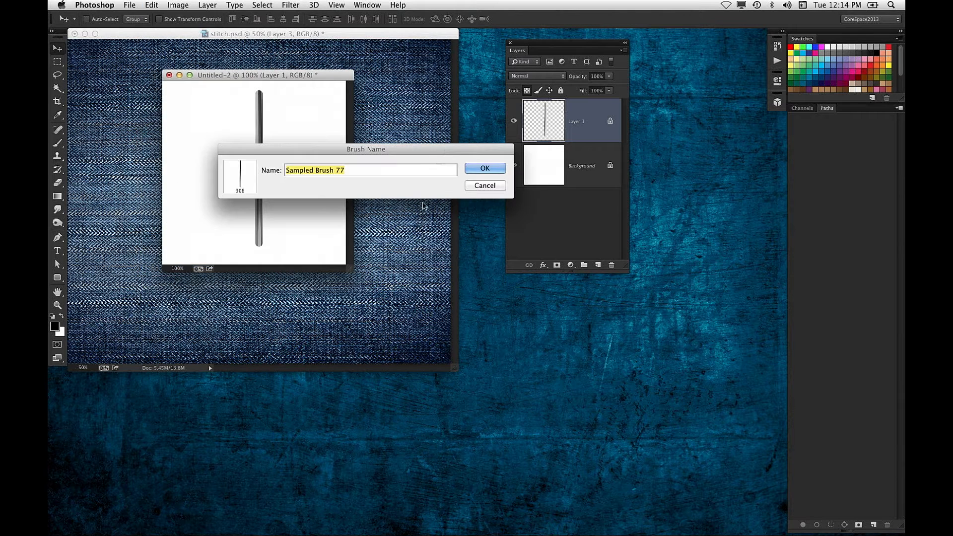
text(Stitch 1)
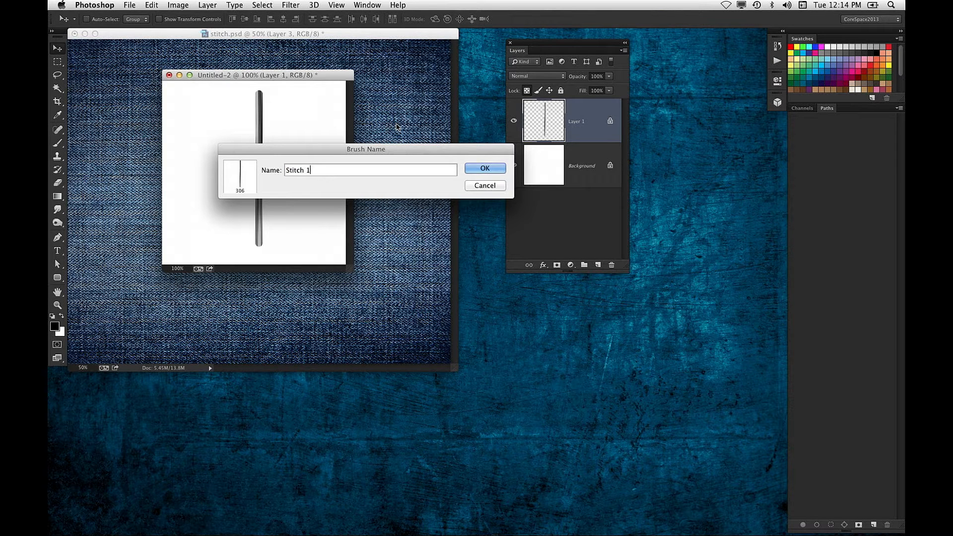
key(Return)
Switch to the stitch.psd denim document and add a new empty layer above Layer 3
drag(262, 76, 243, 101)
click(203, 99)
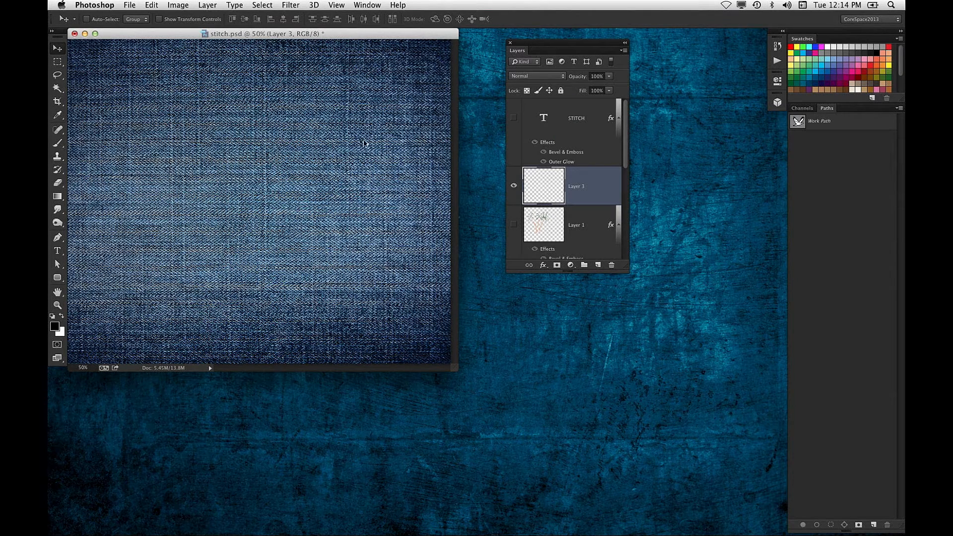
click(599, 267)
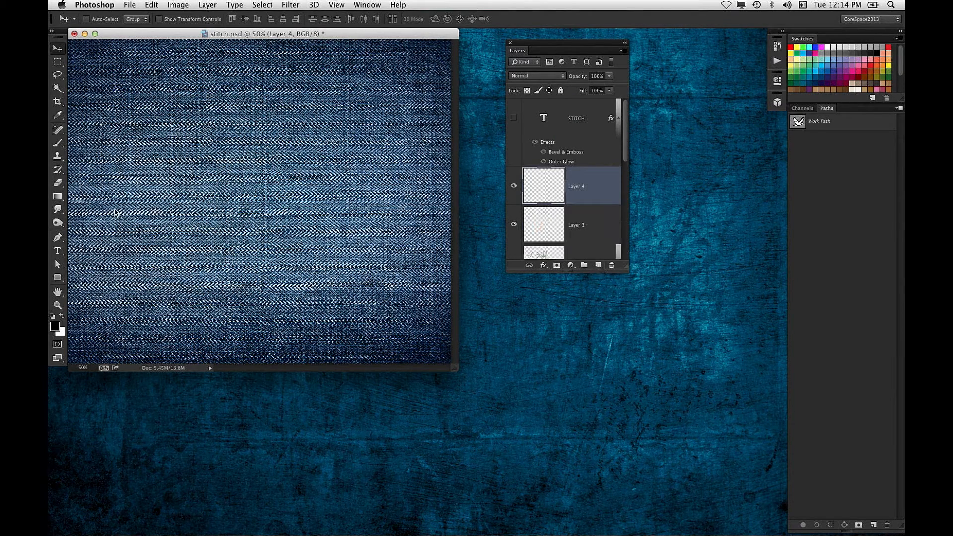
Make white the foreground color and choose the newly defined 306 px stitch tip for the Brush tool
key(x)
click(58, 143)
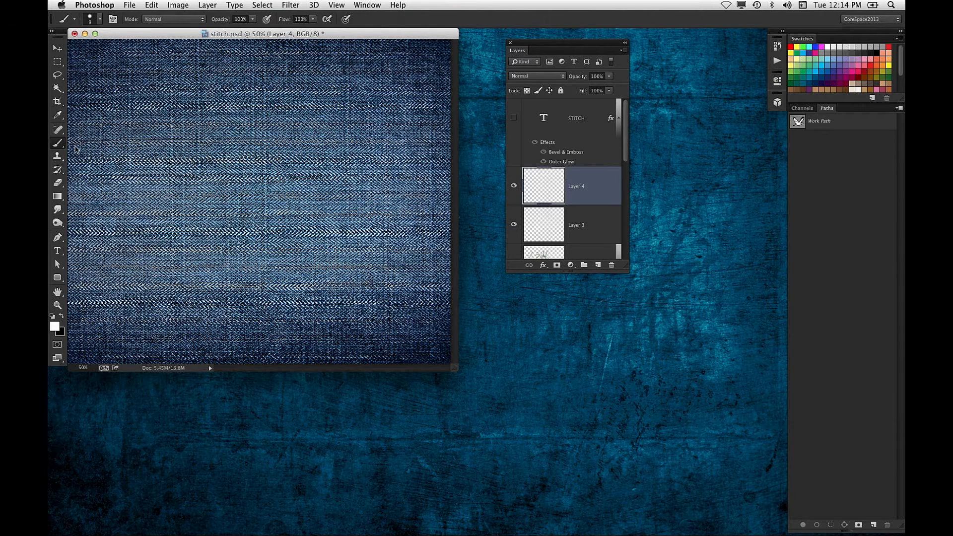
click(99, 21)
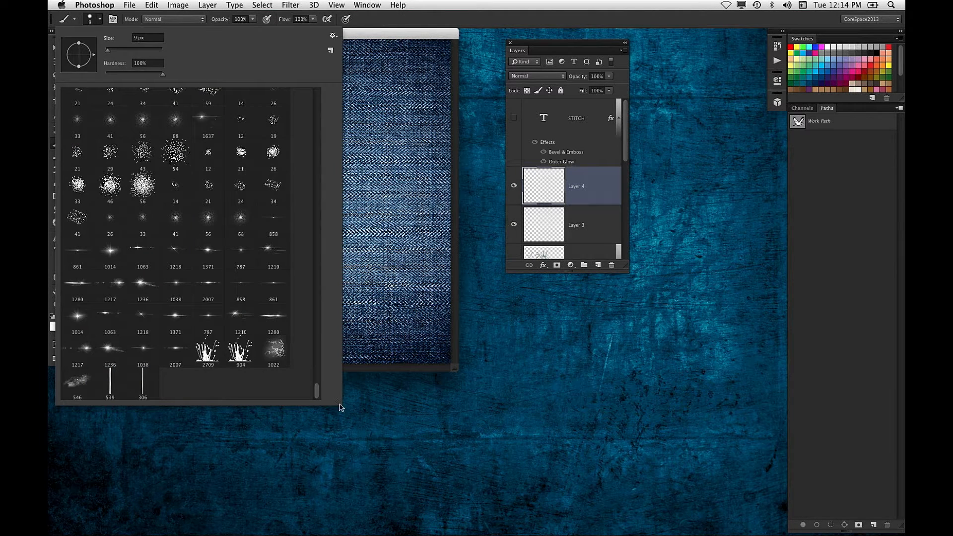
click(143, 383)
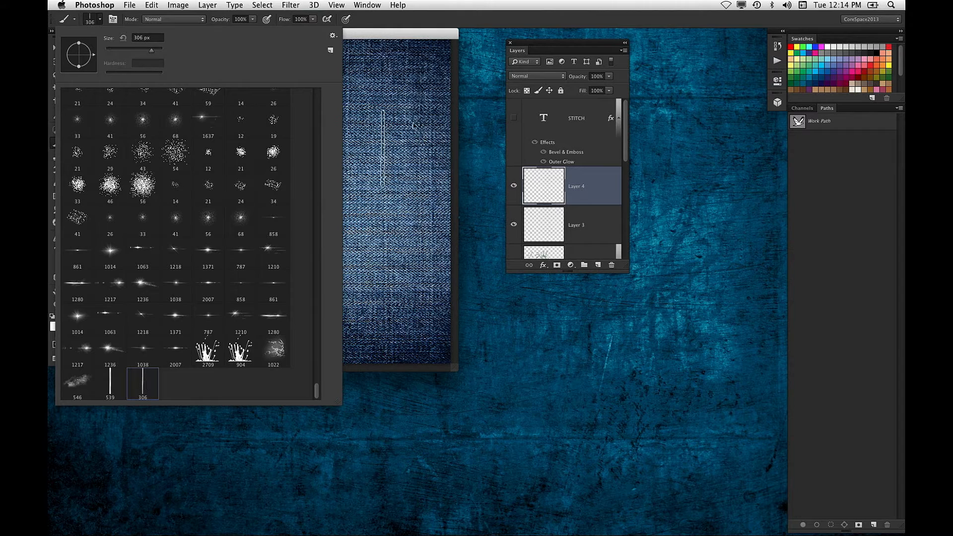
click(400, 98)
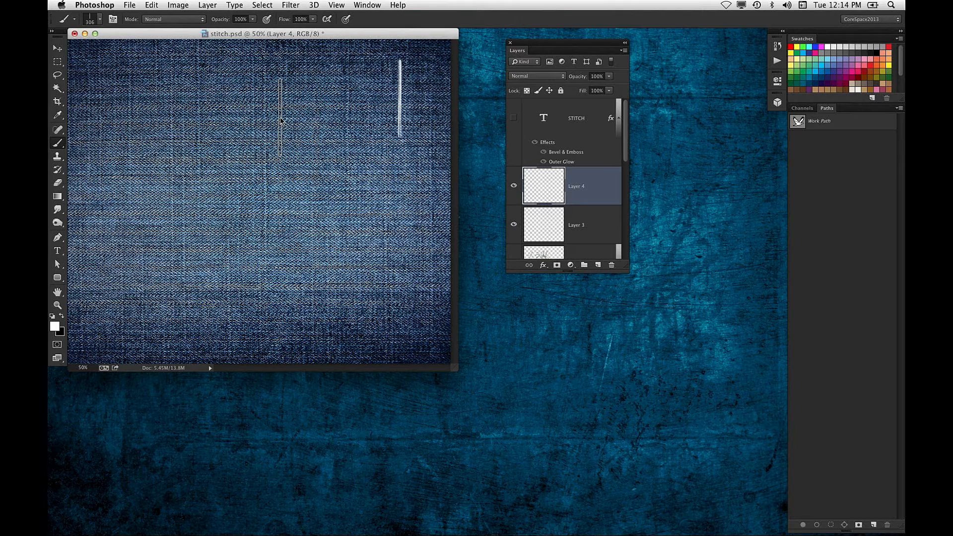
drag(293, 164, 436, 204)
key(super+z)
key(super+alt+z)
Paint a wide, gently curved white stroke across the denim on the new layer with the stitch brush
mouse_move(120, 187)
mouse_down()
mouse_move(313, 172)
mouse_move(366, 178)
mouse_up()
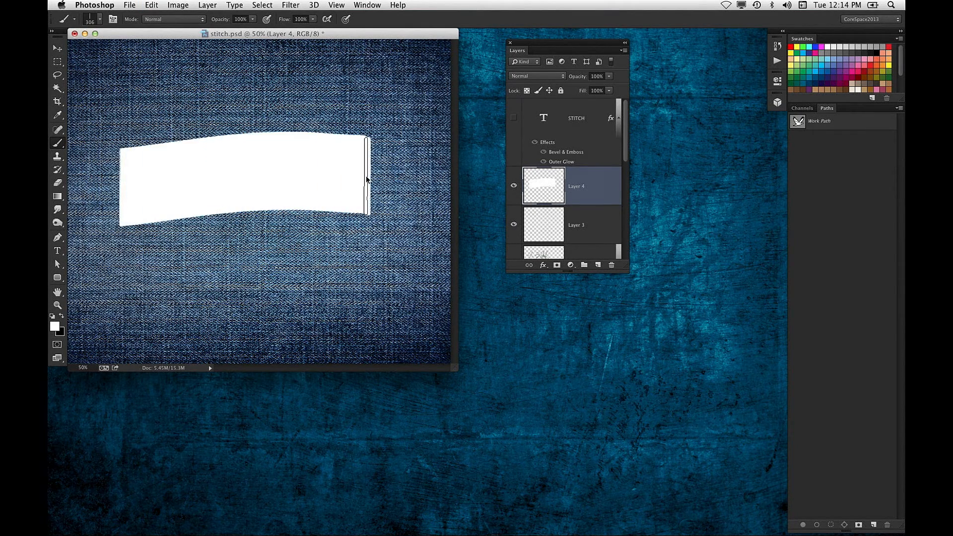
Undo the wide white stroke and increase the stitch brush tip's spacing to 254%
key(super+z)
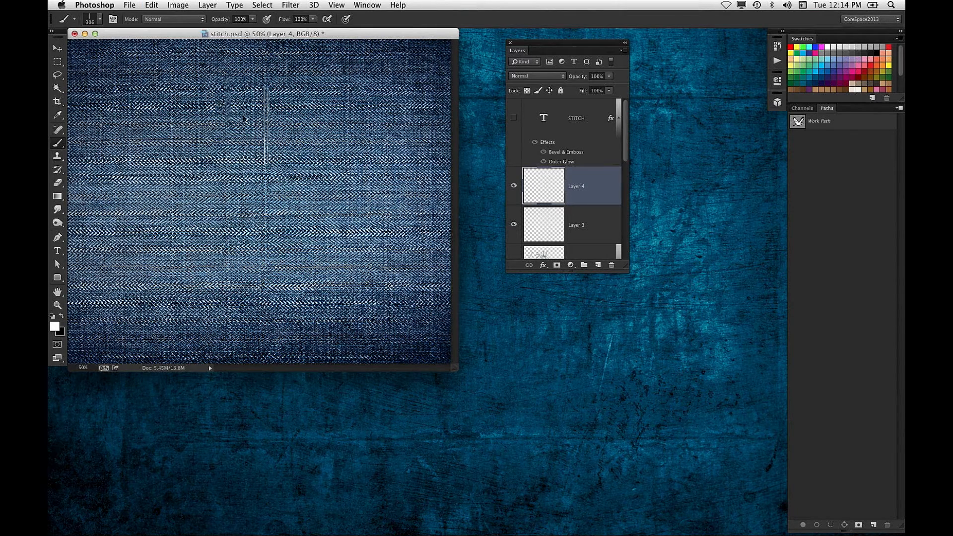
click(113, 18)
mouse_move(583, 101)
mouse_down()
mouse_move(400, 130)
mouse_move(280, 132)
mouse_up()
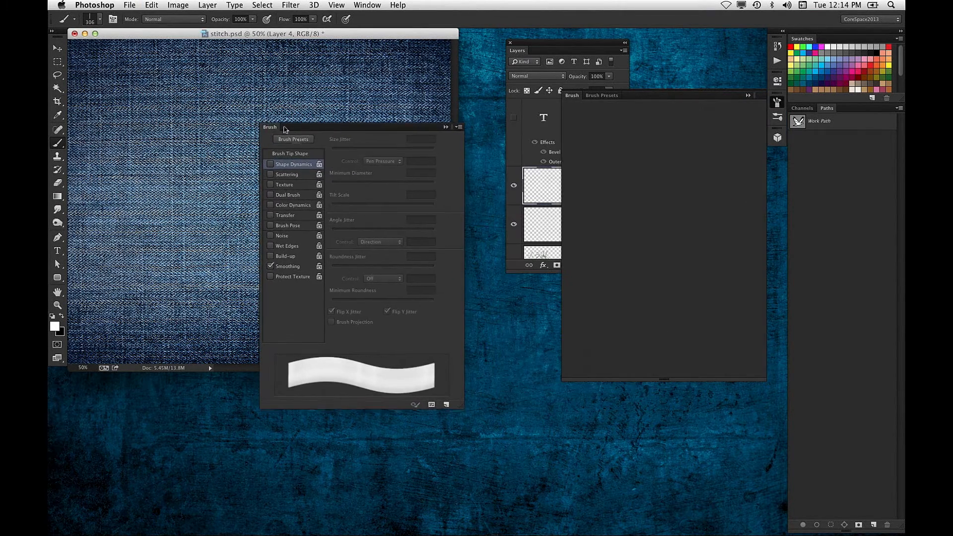
click(589, 96)
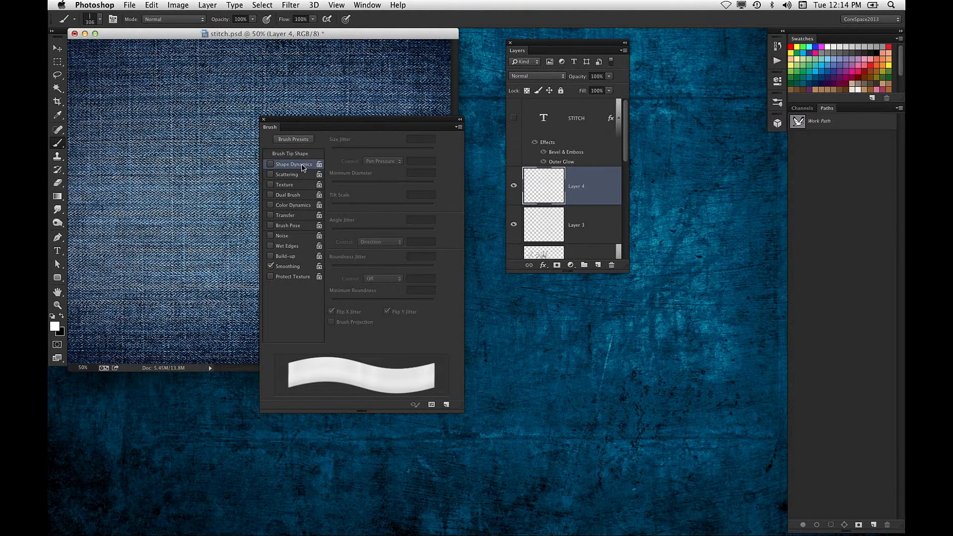
click(310, 154)
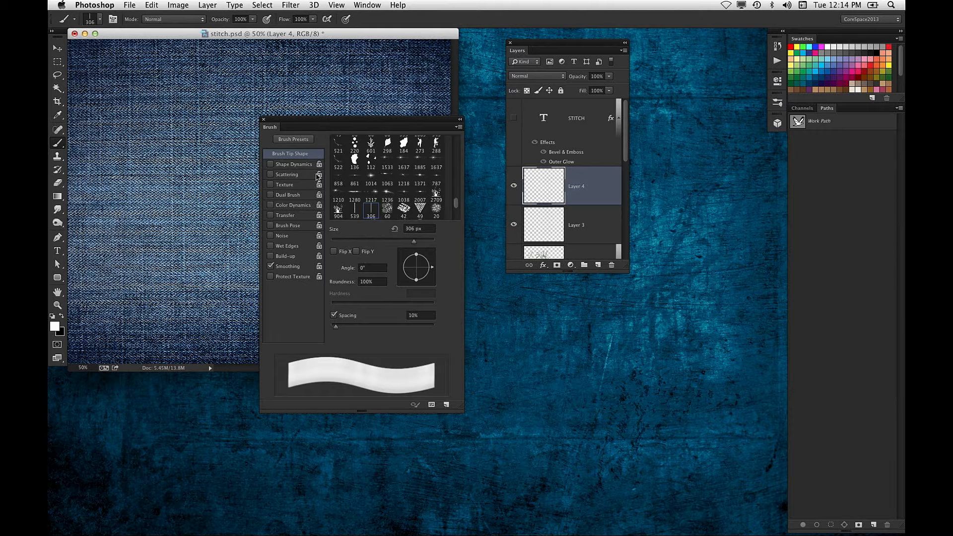
drag(339, 331, 411, 327)
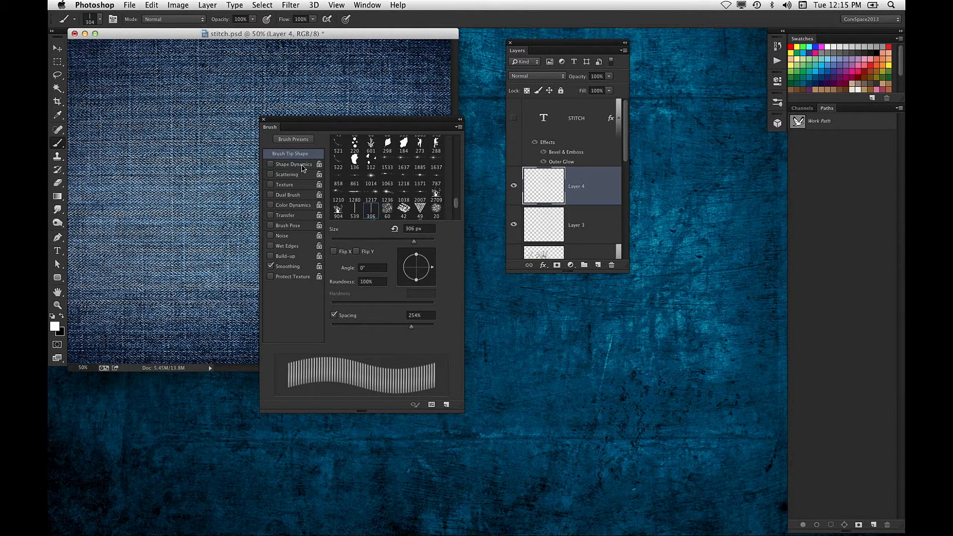
Enable Shape Dynamics for the stitch brush with Pen Pressure as the size control, and clear the brush settings off the canvas
click(297, 165)
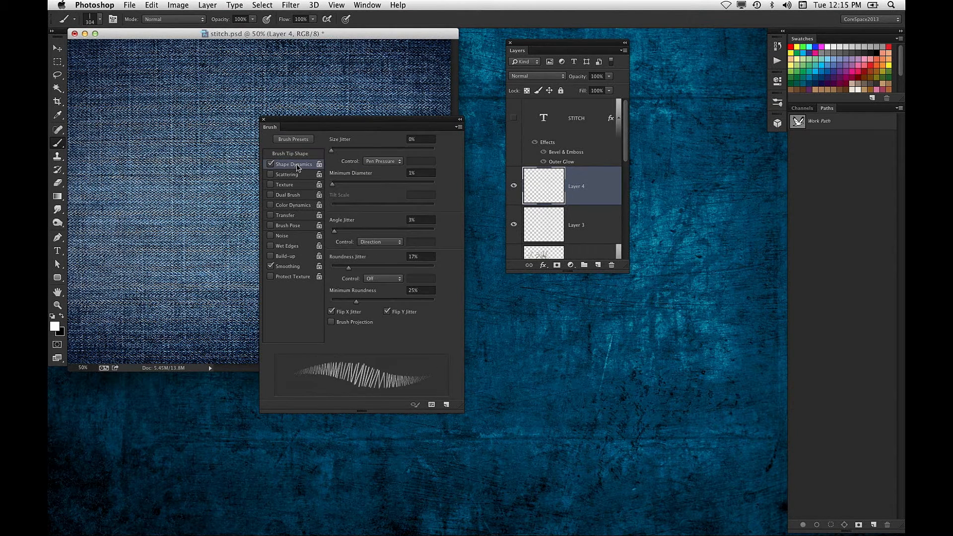
click(382, 162)
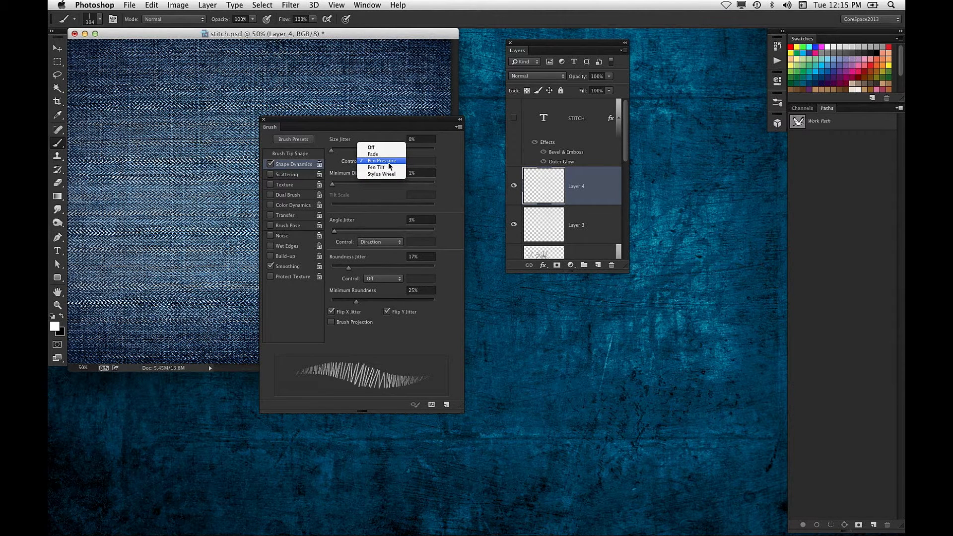
click(435, 164)
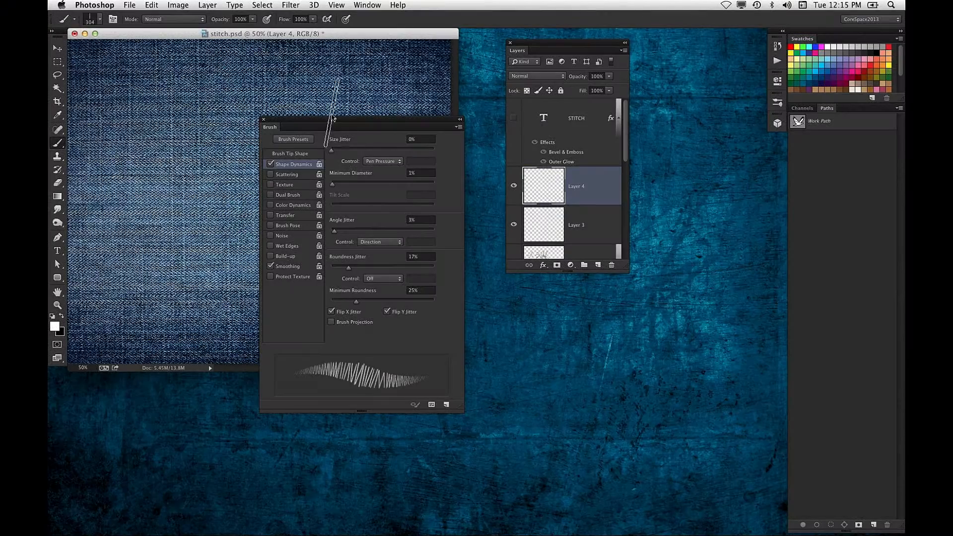
drag(334, 119, 388, 302)
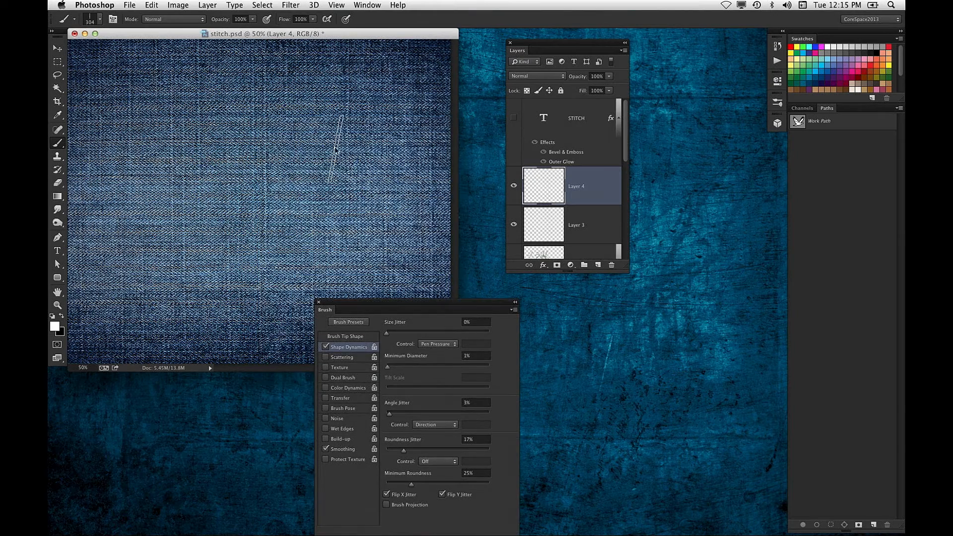
Try curved white stitch strokes across the denim at brush sizes 150 and 250, undoing each one
key(bracketleft)
key(bracketleft)
key(bracketleft)
key(bracketleft)
mouse_move(198, 150)
mouse_down()
mouse_move(279, 191)
mouse_move(369, 195)
mouse_up()
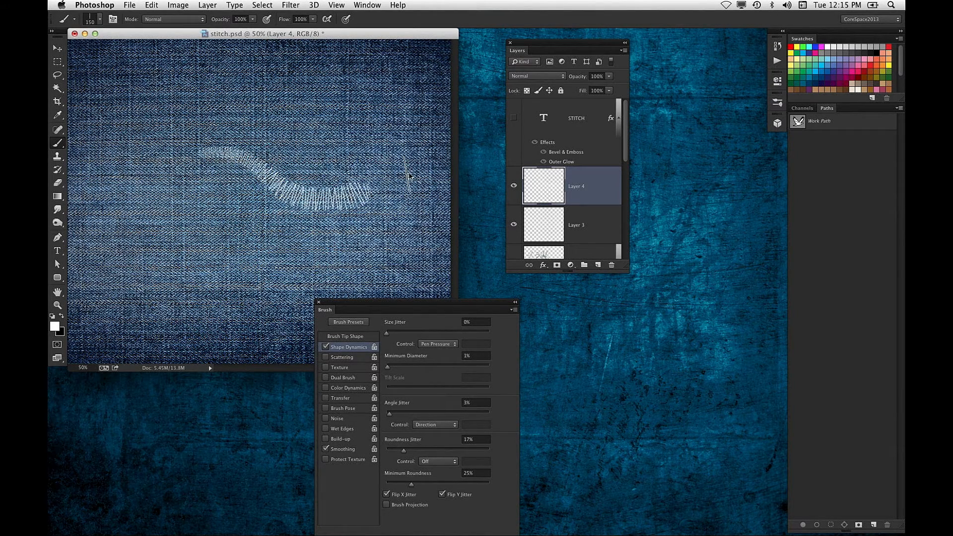
key(ctrl+z)
key(bracketright)
key(bracketright)
key(bracketright)
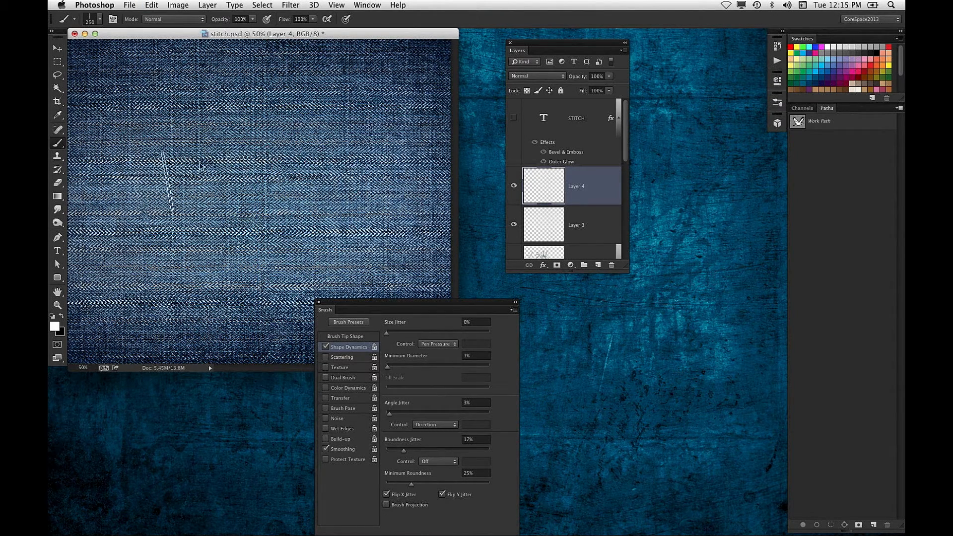
drag(139, 190, 404, 162)
key(ctrl+z)
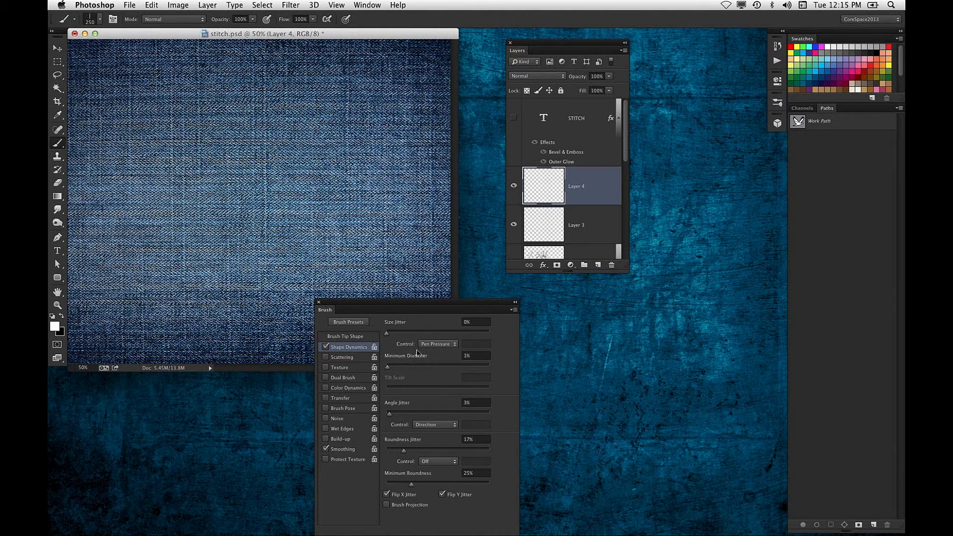
Reduce the brush size to 90 and try one horizontal and one vertical stitch stroke, undoing both
key(bracketleft)
key(bracketleft)
key(bracketleft)
key(bracketleft)
key(bracketleft)
key(bracketleft)
drag(387, 209, 196, 197)
key(ctrl+z)
mouse_move(267, 148)
mouse_down()
mouse_move(288, 265)
mouse_move(286, 320)
mouse_up()
key(ctrl+z)
Turn the angle jitter control off, try a stitch stroke across the denim, and undo it
drag(358, 302, 421, 185)
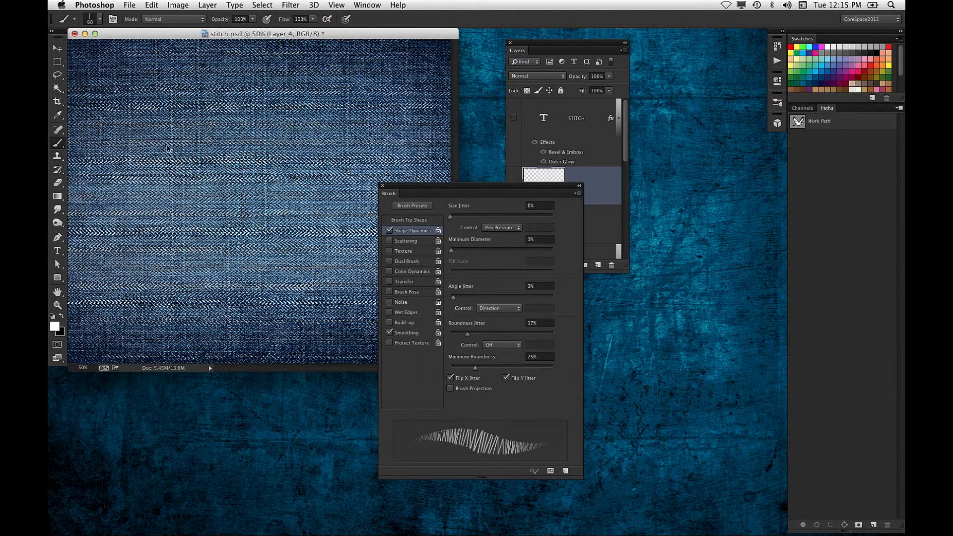
click(509, 309)
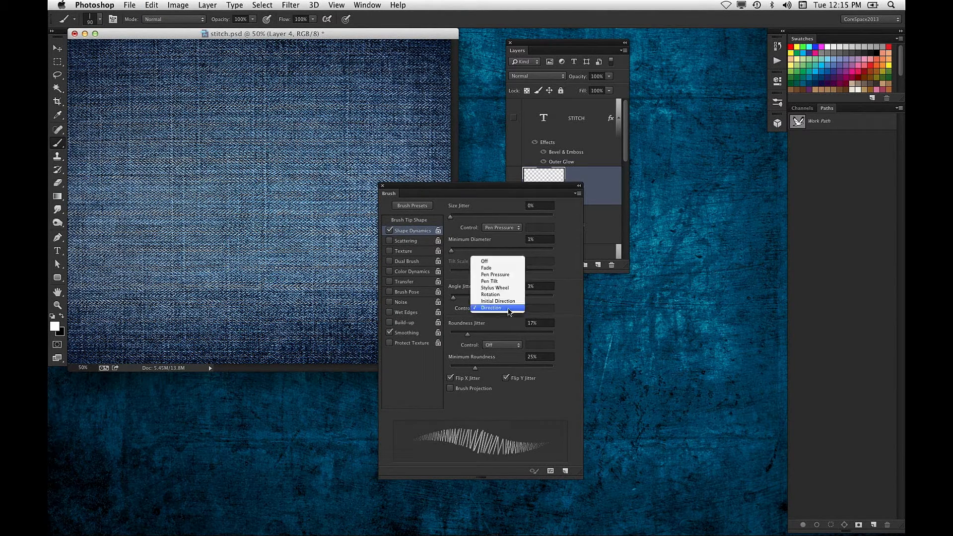
click(485, 262)
mouse_move(175, 148)
mouse_down()
mouse_move(298, 112)
mouse_move(321, 172)
mouse_move(280, 235)
mouse_move(183, 254)
mouse_move(259, 287)
mouse_move(355, 272)
mouse_move(372, 128)
mouse_up()
key(super+z)
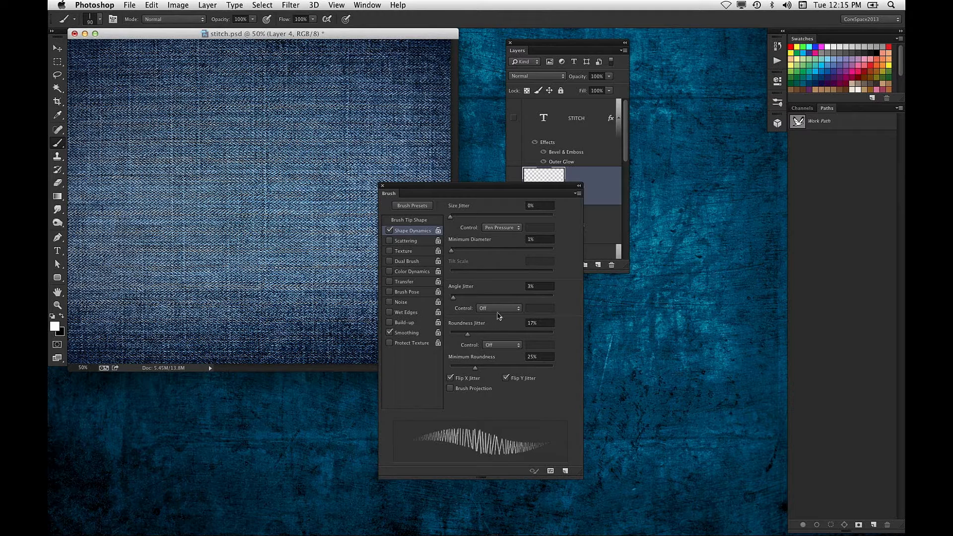
Set the angle jitter control to Direction, test it with a looping stitch stroke, and undo the stroke
drag(456, 185, 526, 168)
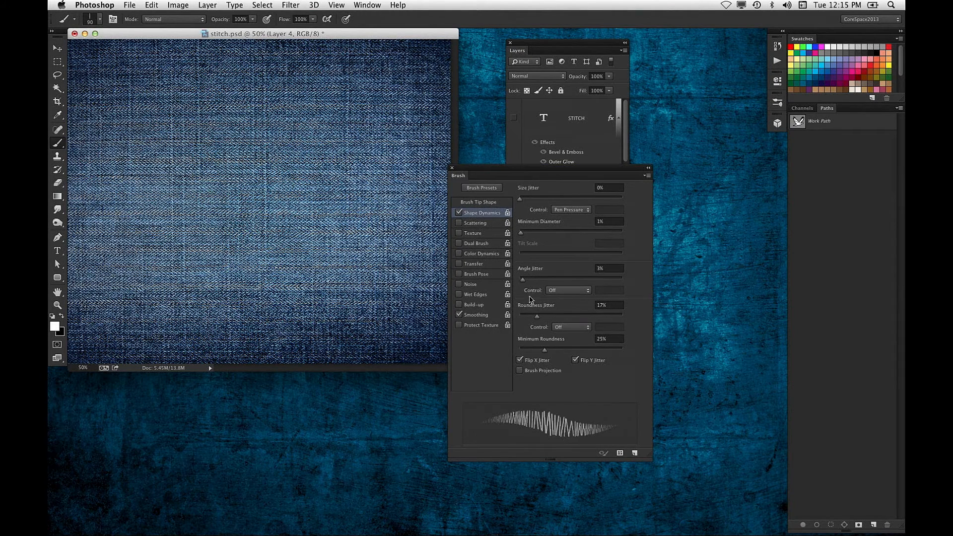
click(556, 293)
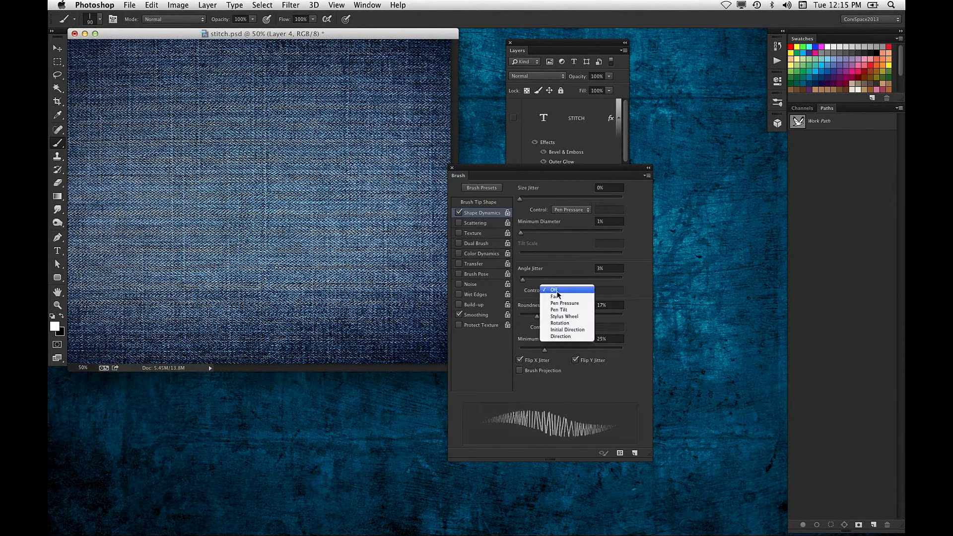
click(589, 341)
mouse_move(221, 168)
mouse_down()
mouse_move(301, 264)
mouse_move(354, 267)
mouse_move(377, 203)
mouse_move(342, 113)
mouse_move(251, 105)
mouse_move(198, 136)
mouse_up()
key(super+z)
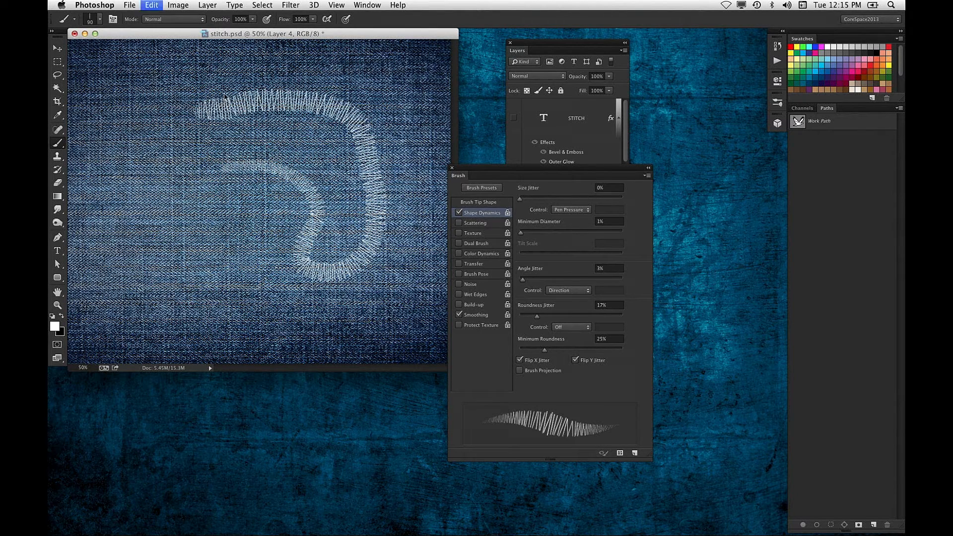
Reduce the brush size to 70, try another white stitch stroke on Layer 4, and undo it
key(bracketleft)
key(bracketleft)
mouse_move(201, 152)
mouse_down()
mouse_move(294, 159)
mouse_move(333, 221)
mouse_move(379, 244)
mouse_up()
key(super+z)
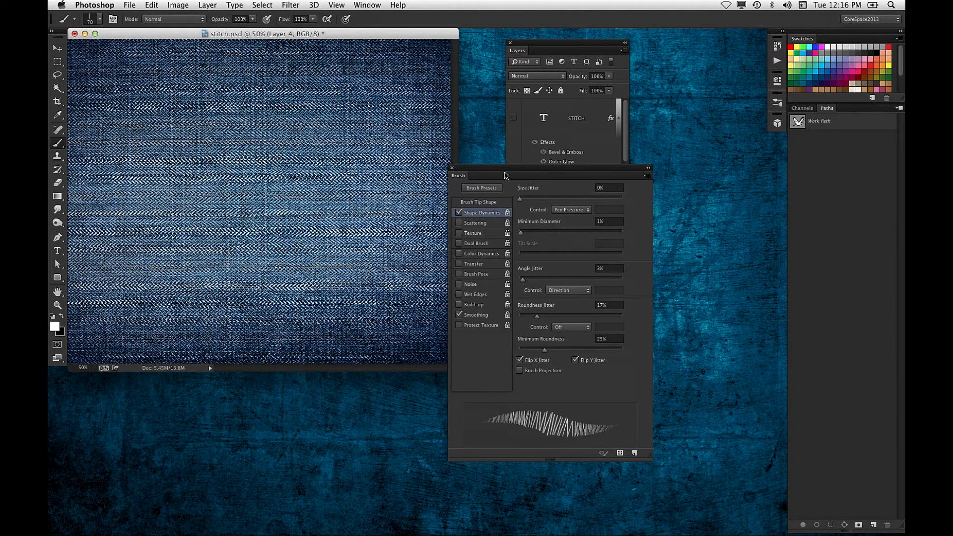
Move the STITCH layer's Bevel & Emboss and Outer Glow effects to Layer 4, testing them with a stroke that is undone
drag(505, 175, 641, 337)
drag(635, 264, 657, 362)
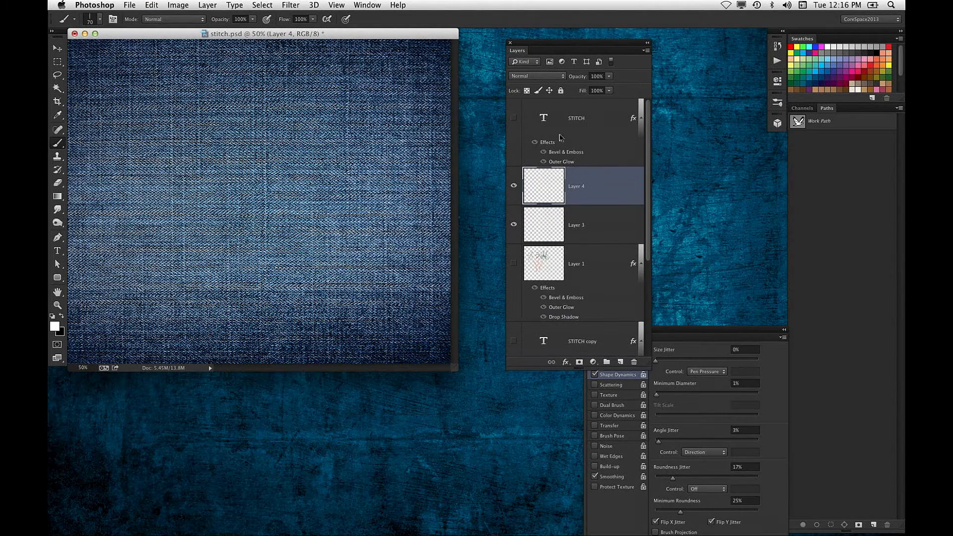
drag(555, 144, 582, 194)
drag(332, 175, 400, 251)
key(super+z)
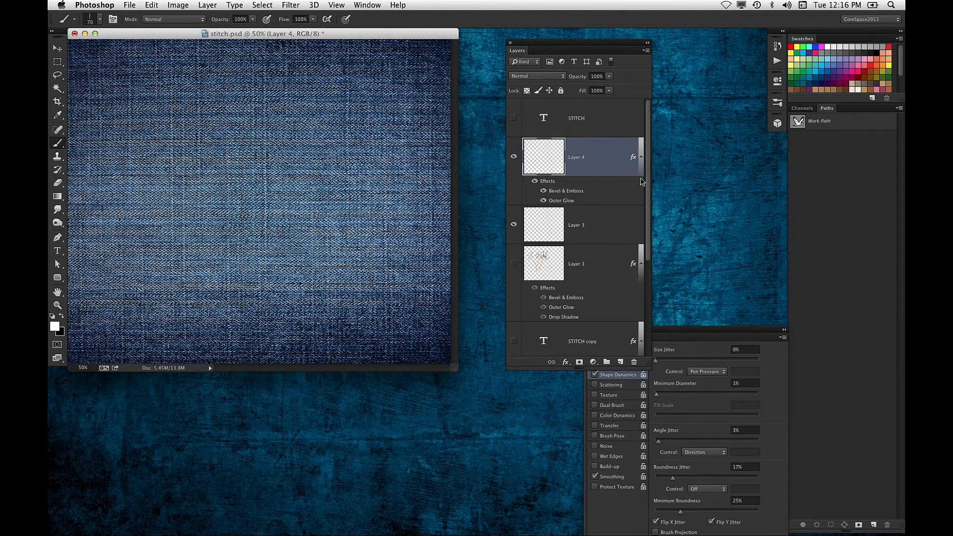
Copy Layer 1's effects, including Drop Shadow, to Layer 4 and review its bevel, outer glow and drop shadow settings
drag(542, 291, 570, 168)
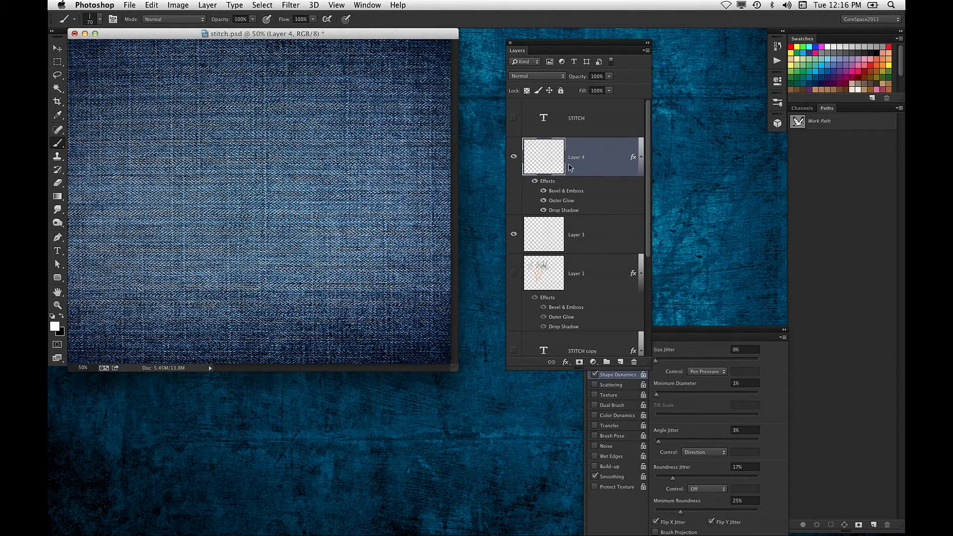
double_click(564, 192)
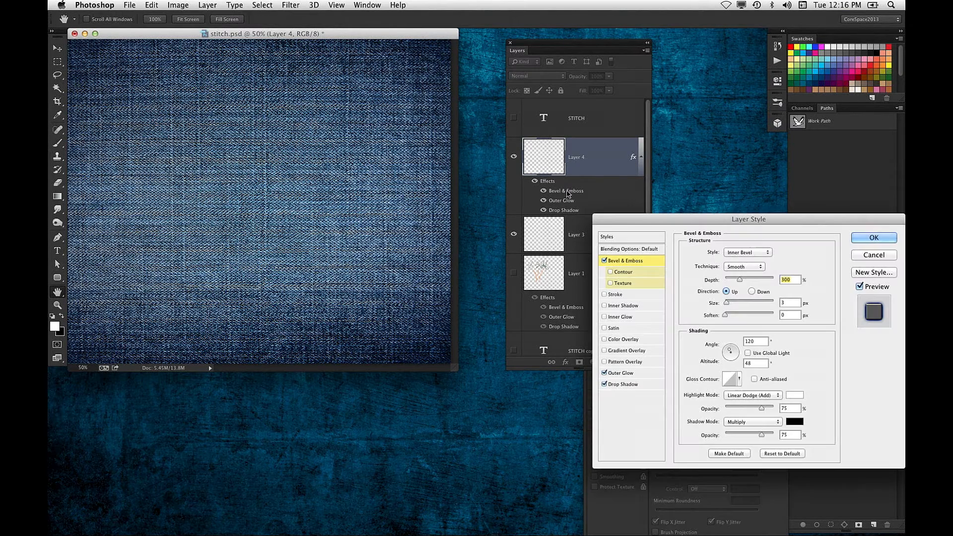
drag(638, 222, 321, 113)
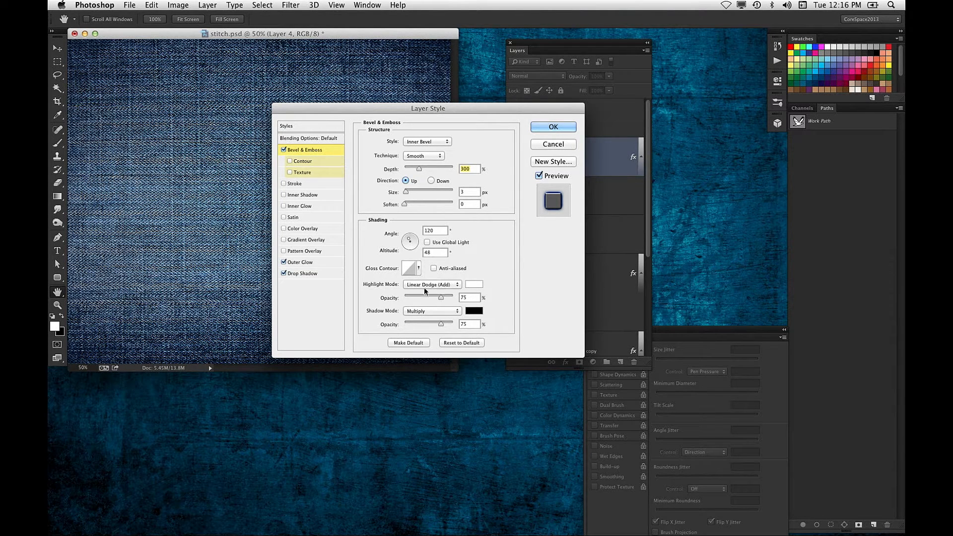
click(301, 264)
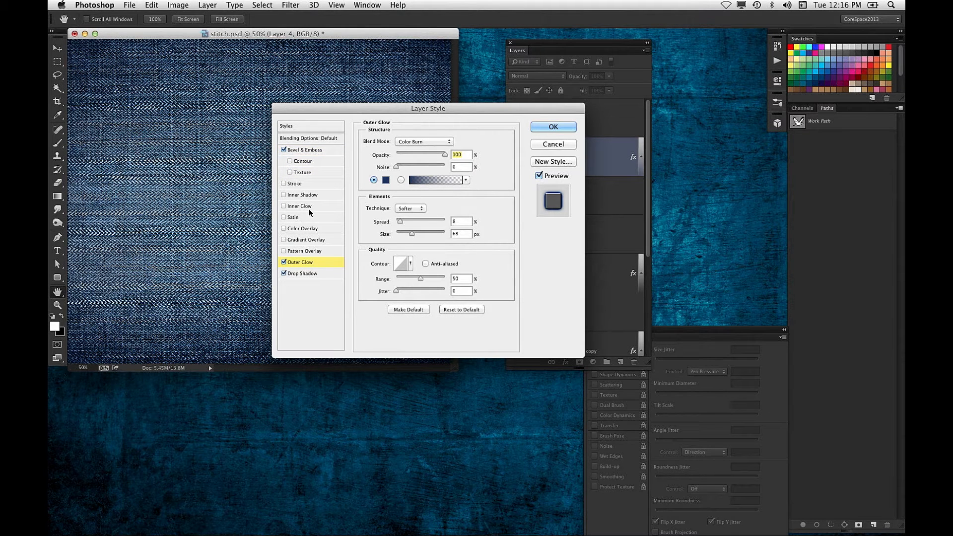
click(304, 273)
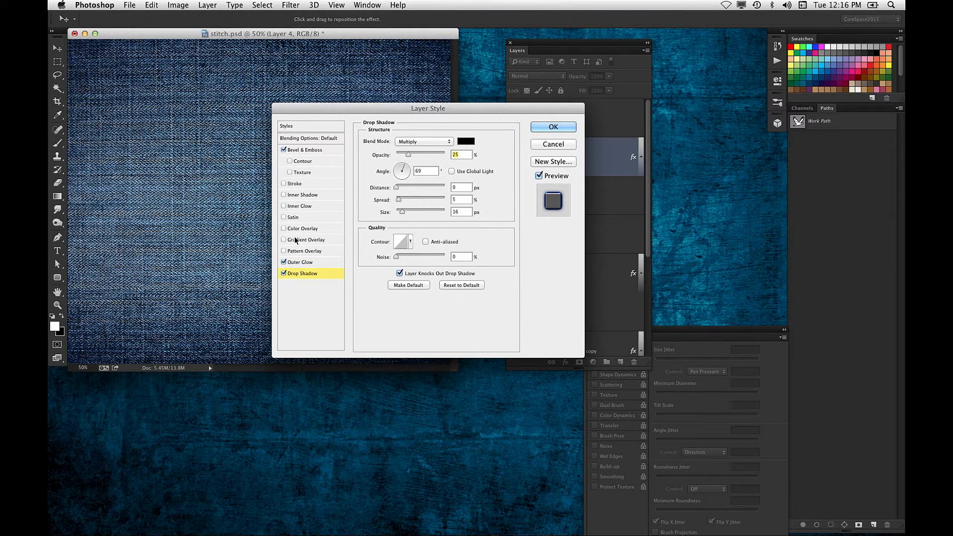
click(549, 127)
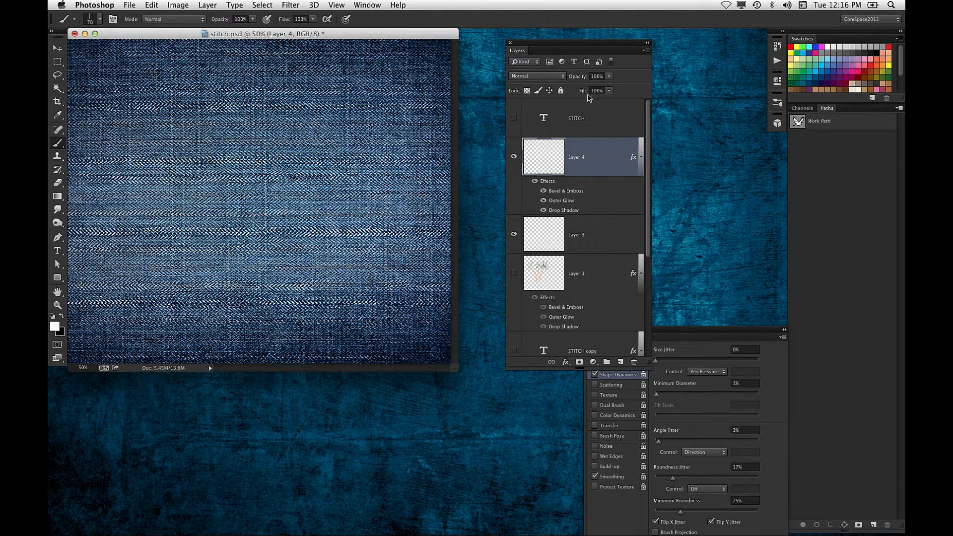
Choose an orange foreground swatch, try a long winding stitch line on Layer 4, and undo the line
click(882, 70)
mouse_move(205, 201)
mouse_down()
mouse_move(245, 181)
mouse_move(320, 200)
mouse_move(361, 166)
mouse_move(369, 114)
mouse_move(261, 102)
mouse_move(195, 110)
mouse_move(156, 142)
mouse_move(134, 190)
mouse_move(139, 269)
mouse_move(215, 315)
mouse_up()
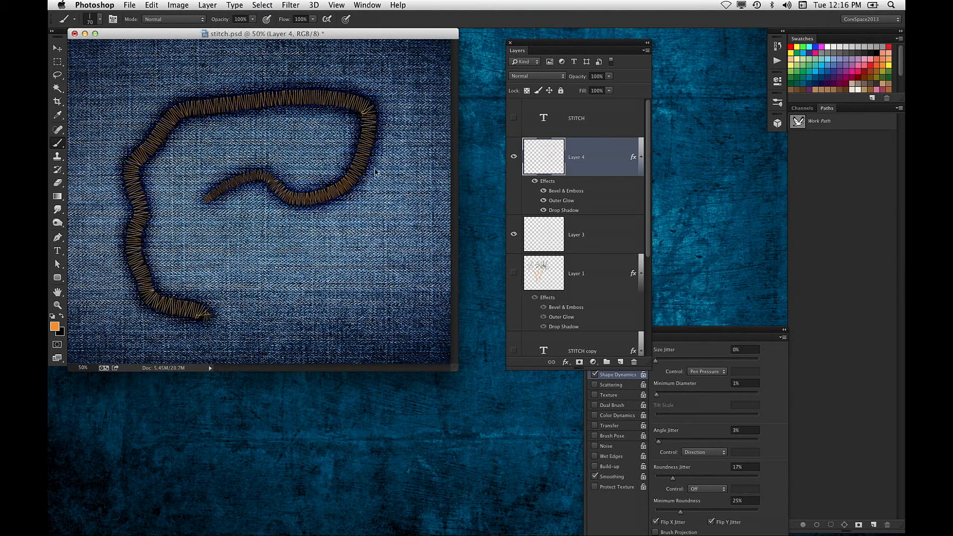
key(super+z)
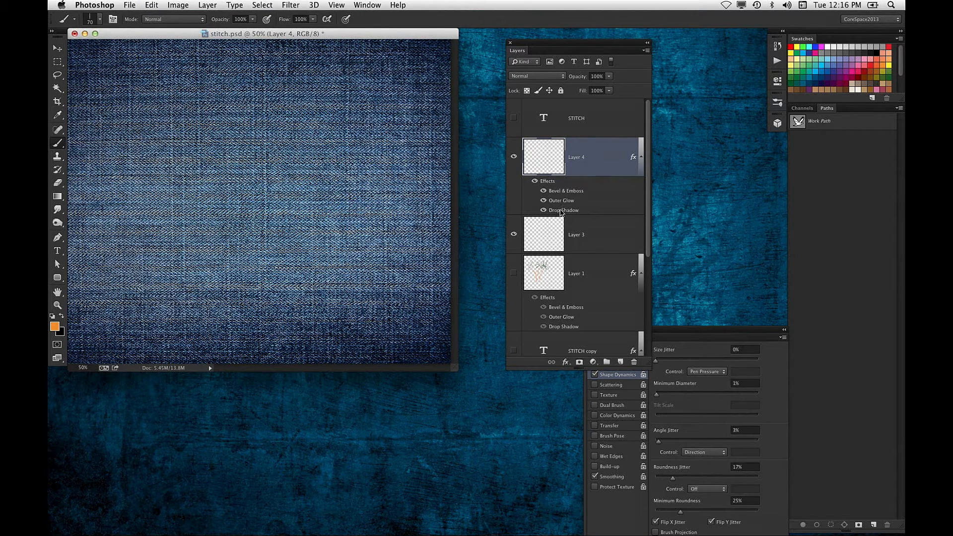
Lower the opacity of Layer 4's outer glow, test it with an orange stitch stroke, and undo the stroke
double_click(561, 210)
click(307, 262)
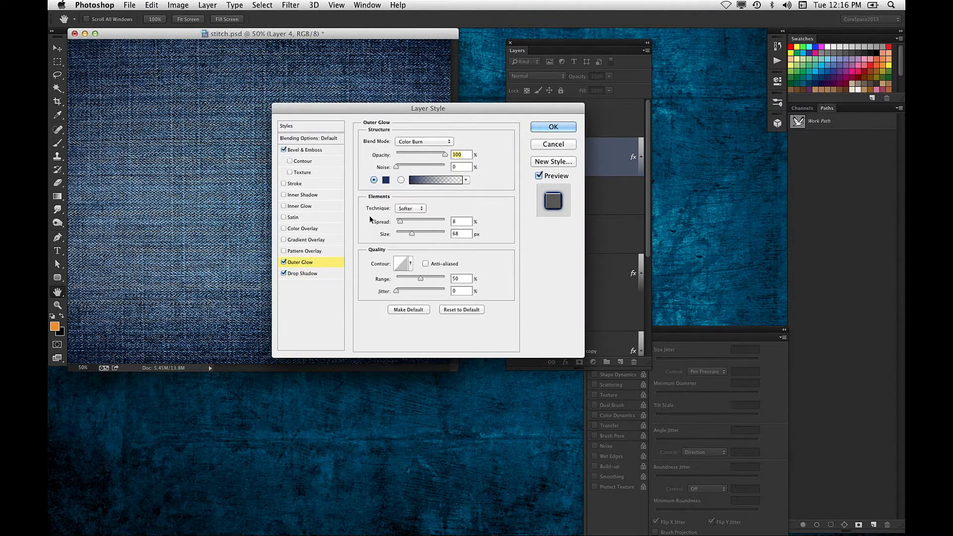
drag(444, 154, 428, 154)
click(548, 127)
key(b)
mouse_move(271, 166)
mouse_down()
mouse_move(278, 162)
mouse_move(390, 238)
mouse_move(243, 301)
mouse_move(169, 201)
mouse_move(193, 86)
mouse_move(209, 99)
mouse_up()
key(super+z)
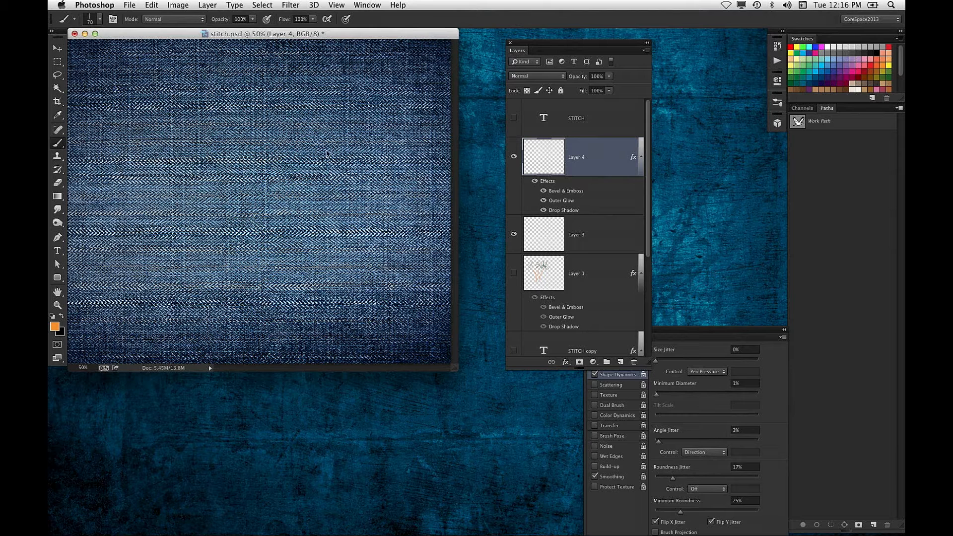
Try a thinner orange stitch stroke at brush size 45, then select the whole canvas and delete the painted stitching
key(bracketleft)
key(bracketleft)
key(bracketleft)
mouse_move(217, 103)
mouse_down()
mouse_move(291, 119)
mouse_move(342, 158)
mouse_move(359, 222)
mouse_move(347, 272)
mouse_move(297, 322)
mouse_move(226, 317)
mouse_move(218, 215)
mouse_move(261, 192)
mouse_move(279, 159)
mouse_move(125, 182)
mouse_move(157, 346)
mouse_move(284, 327)
mouse_up()
key(super+a)
key(BackSpace)
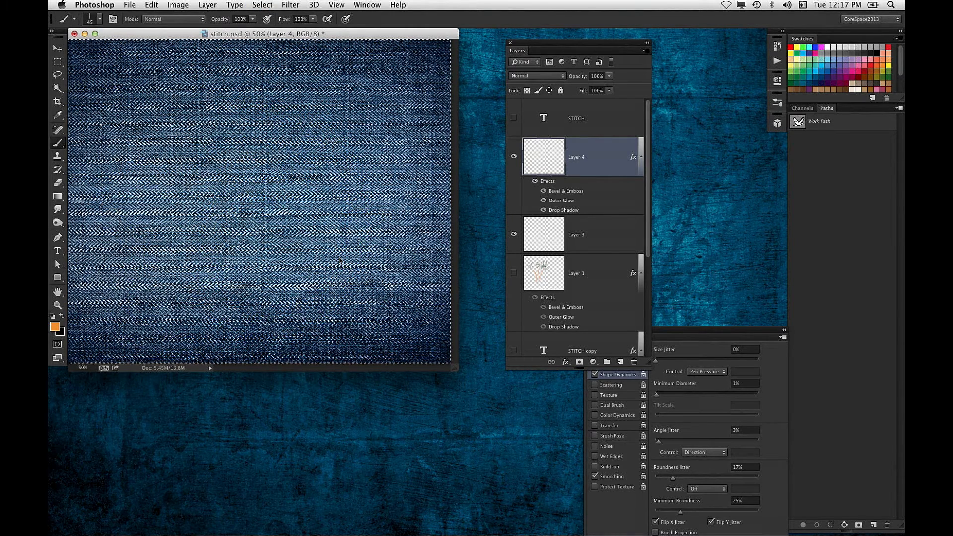
Load the Stitching tool preset, undo a test stroke, and paint a curved orange-red stitch line on Layer 4
click(70, 19)
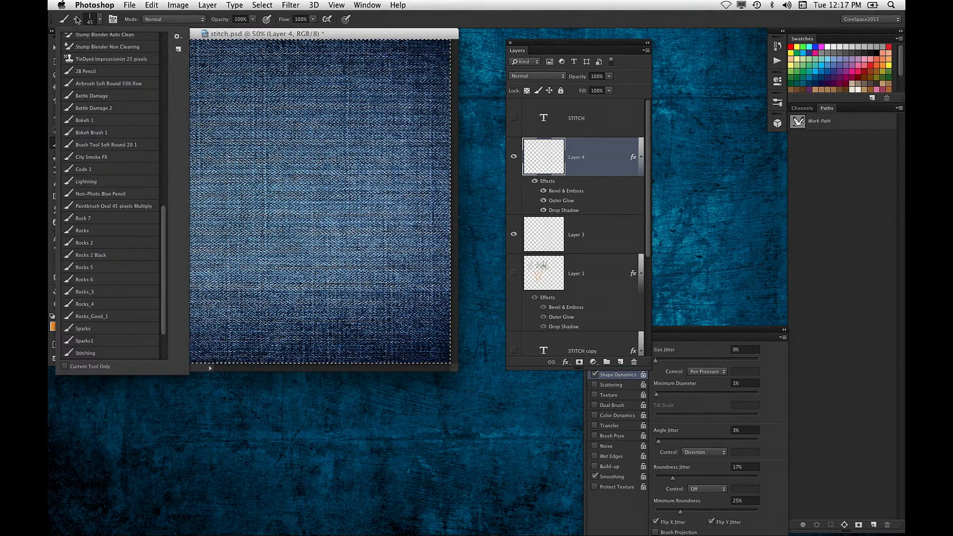
click(121, 351)
mouse_move(298, 213)
mouse_down()
mouse_move(359, 186)
mouse_move(398, 136)
mouse_move(233, 136)
mouse_up()
key(super+z)
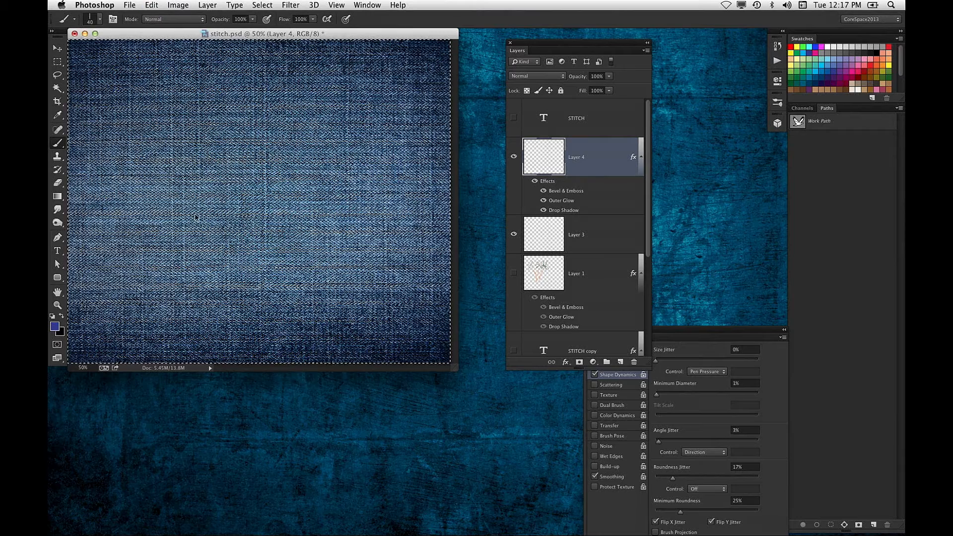
click(876, 71)
drag(252, 215, 366, 128)
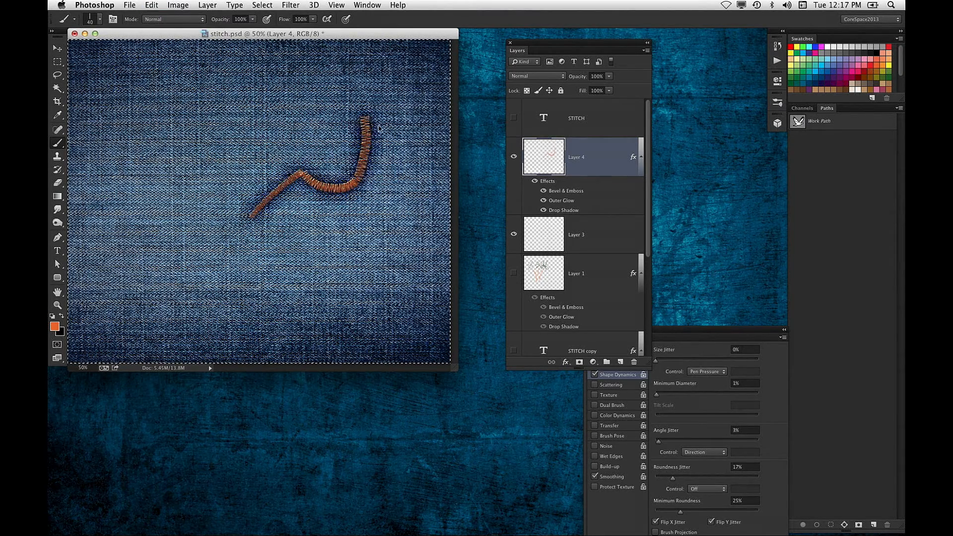
Undo the curved stitch line, try a long winding orange stitch stroke on Layer 4, and undo it
key(super+z)
key(super+equal)
mouse_move(235, 189)
mouse_down()
mouse_move(356, 190)
mouse_move(409, 287)
mouse_move(463, 336)
mouse_move(475, 227)
mouse_move(279, 102)
mouse_up()
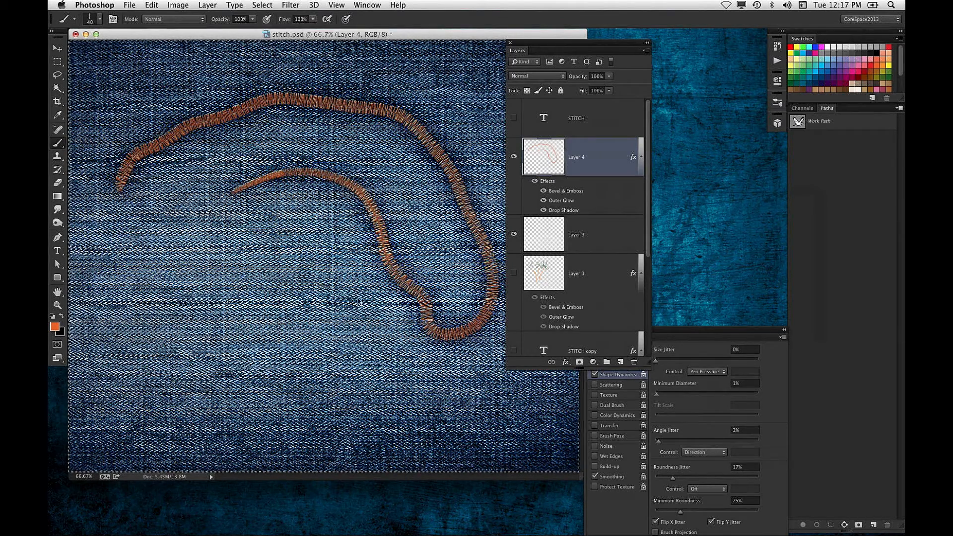
key(super+z)
key(super+minus)
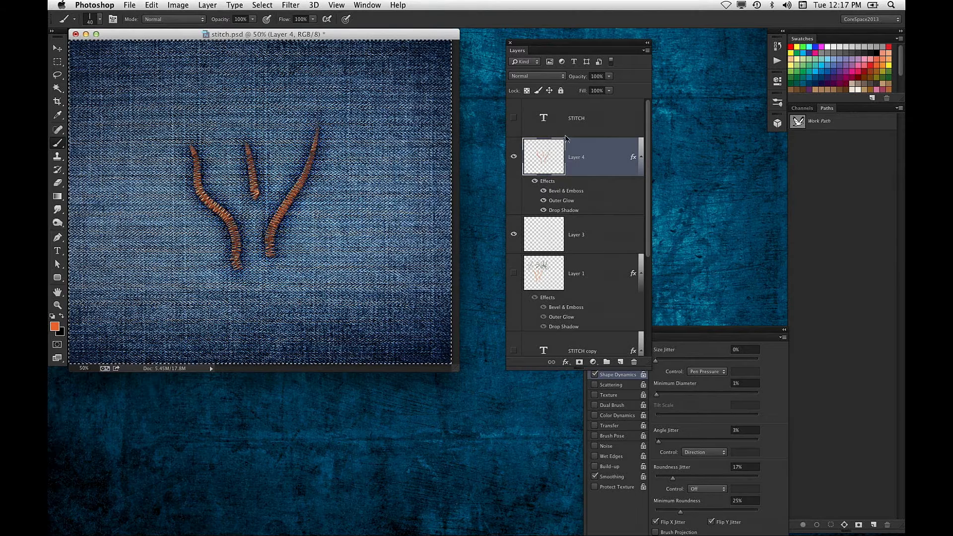
Add a layer above Layer 4 with copied layer effects, stitch dark green palm fronds onto the trunks, and clear the selection
click(620, 361)
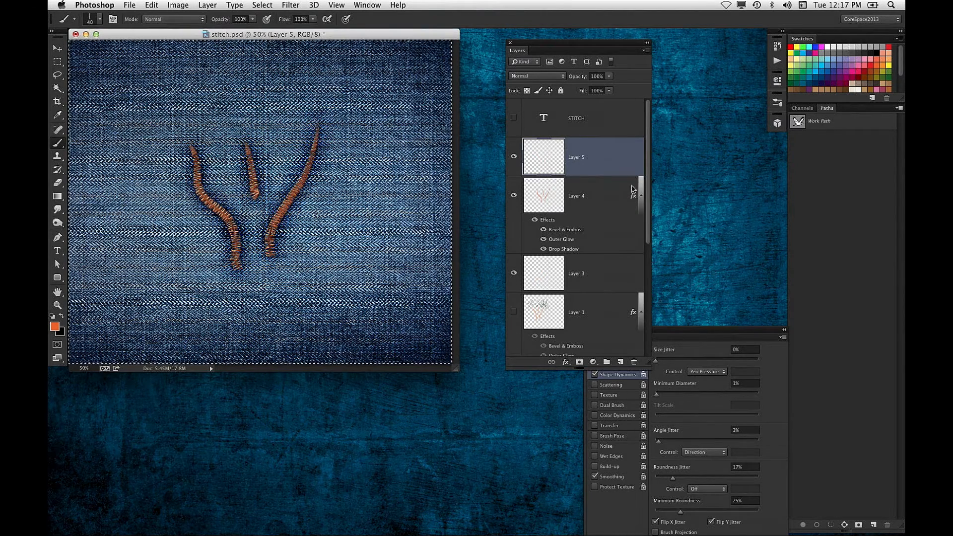
drag(635, 197, 624, 165)
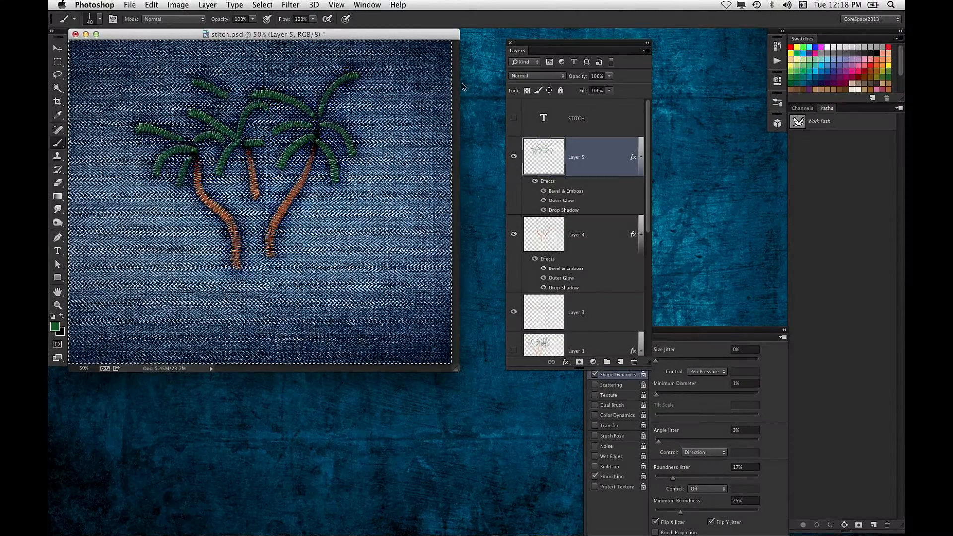
key(super+d)
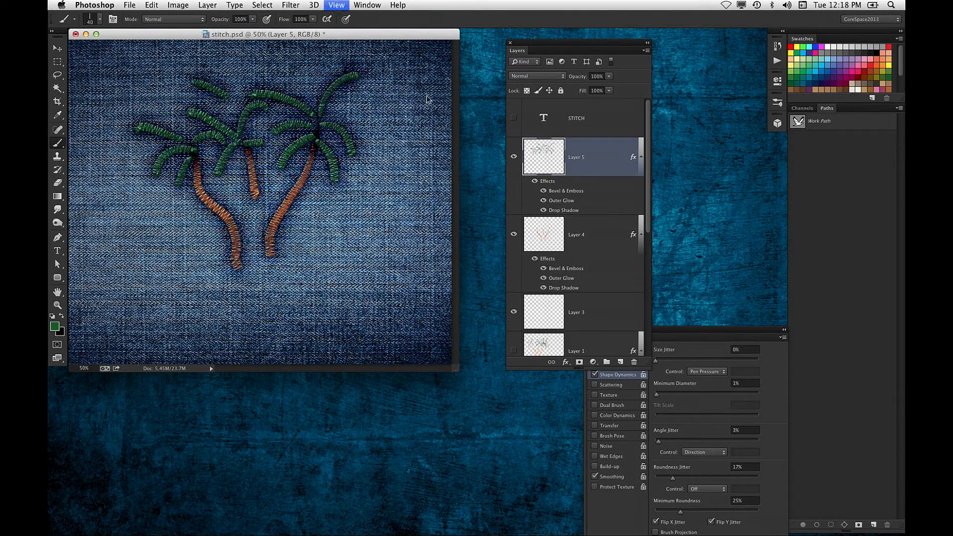
key(super+equal)
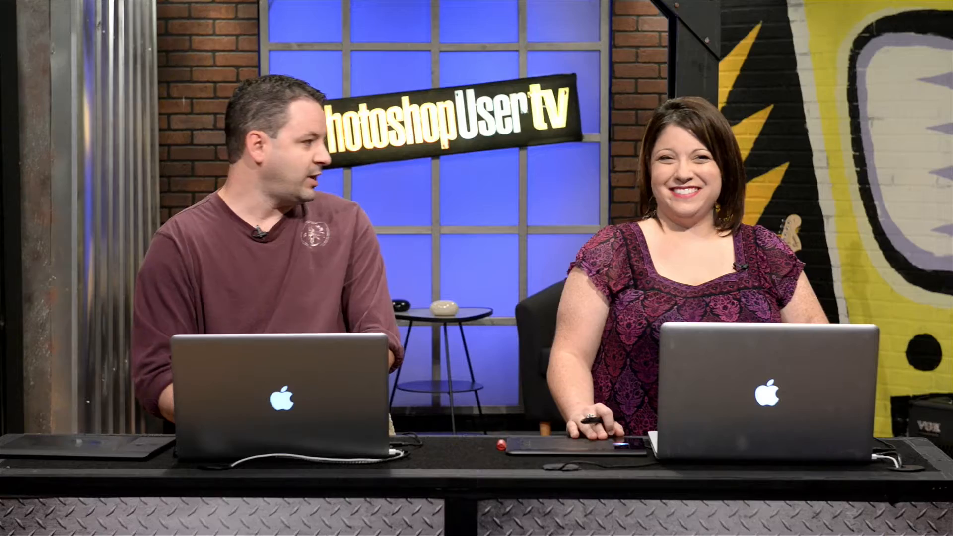
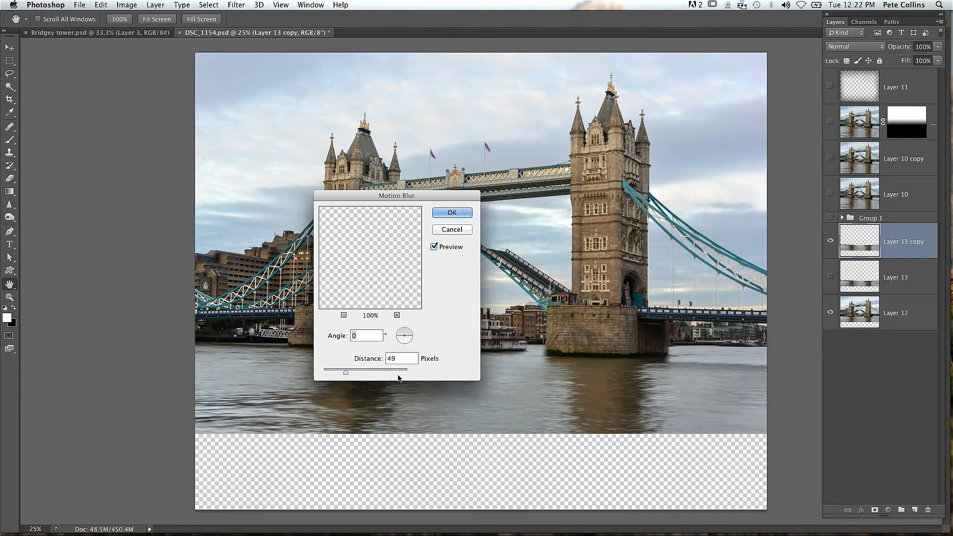
Apply a Motion Blur to Layer 13 copy at angle 0 with a distance of about 154 pixels
drag(346, 372, 372, 369)
drag(413, 339, 422, 335)
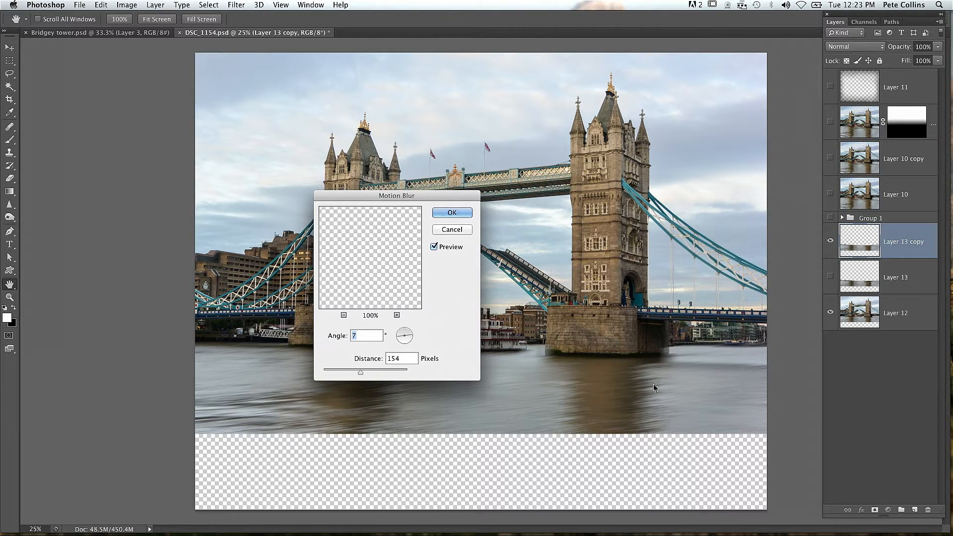
drag(408, 341, 413, 336)
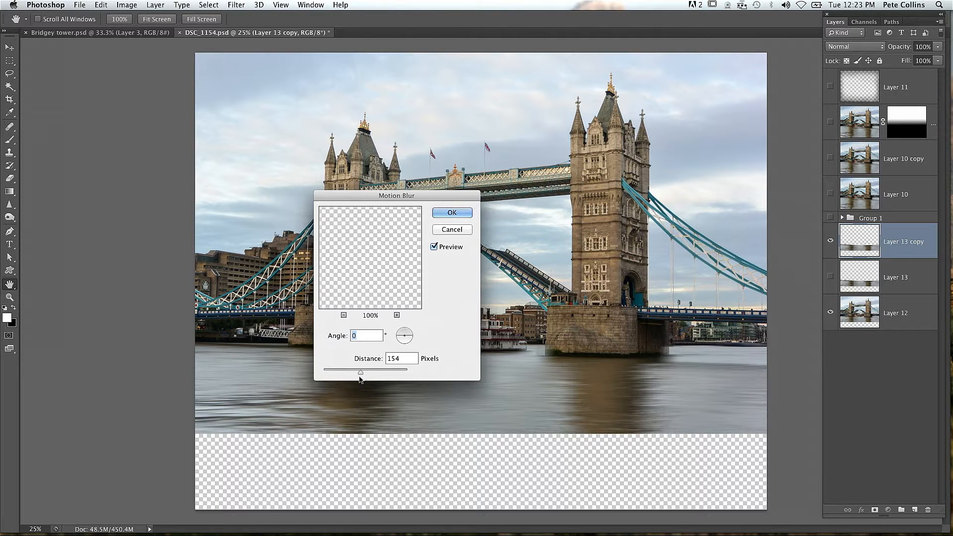
drag(360, 377, 362, 377)
click(452, 213)
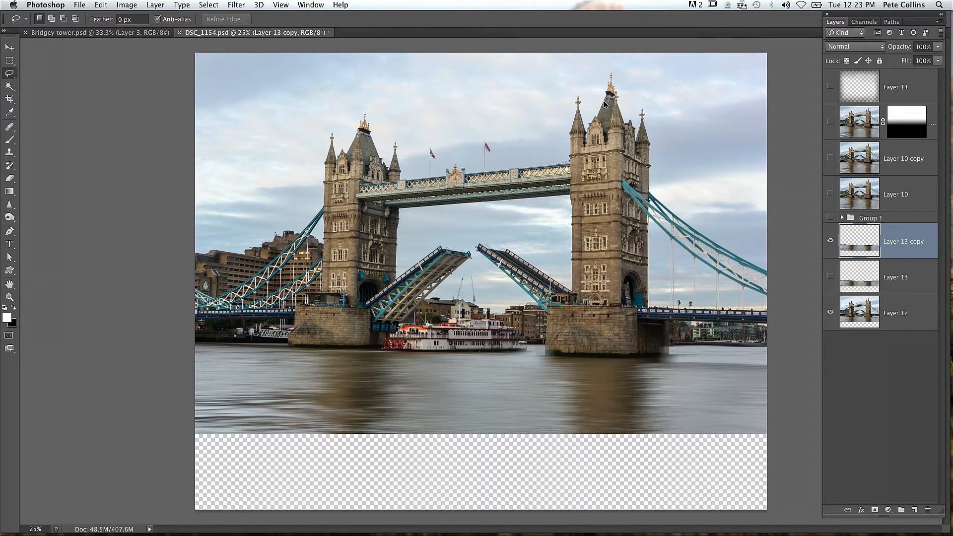
Stretch the blurred reflection down to the canvas's lower edge, and extend its upper edge slightly to 105.96% height
key(super+t)
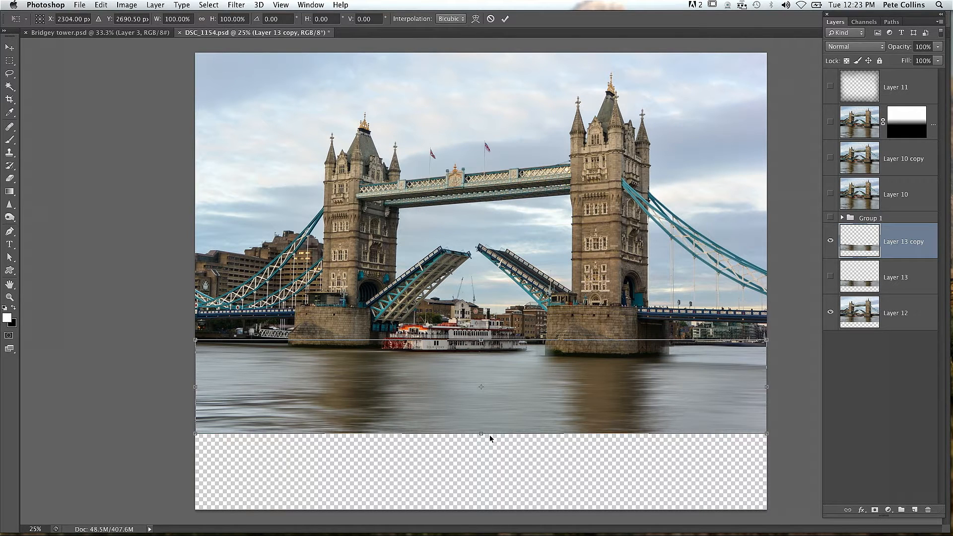
drag(479, 437, 483, 510)
key(Return)
key(l)
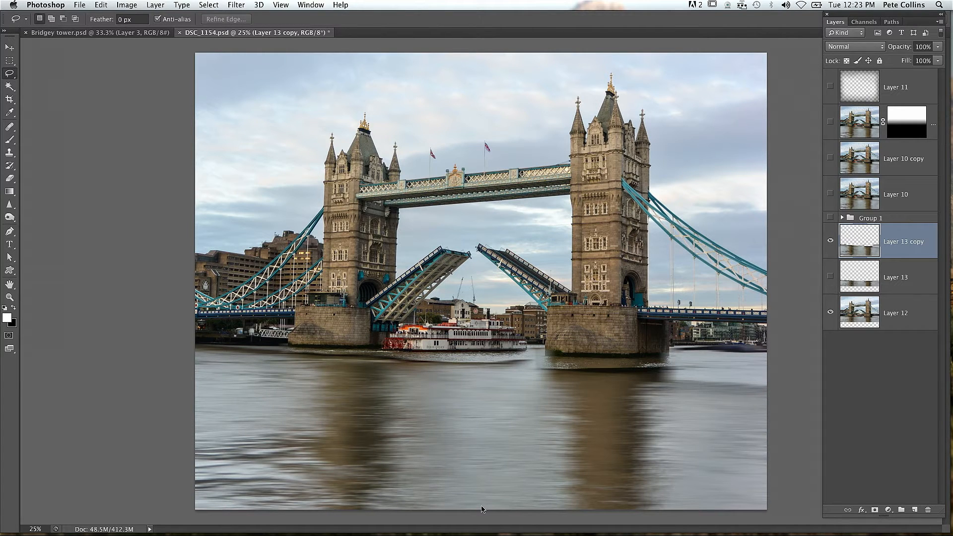
key(super+t)
drag(480, 338, 480, 330)
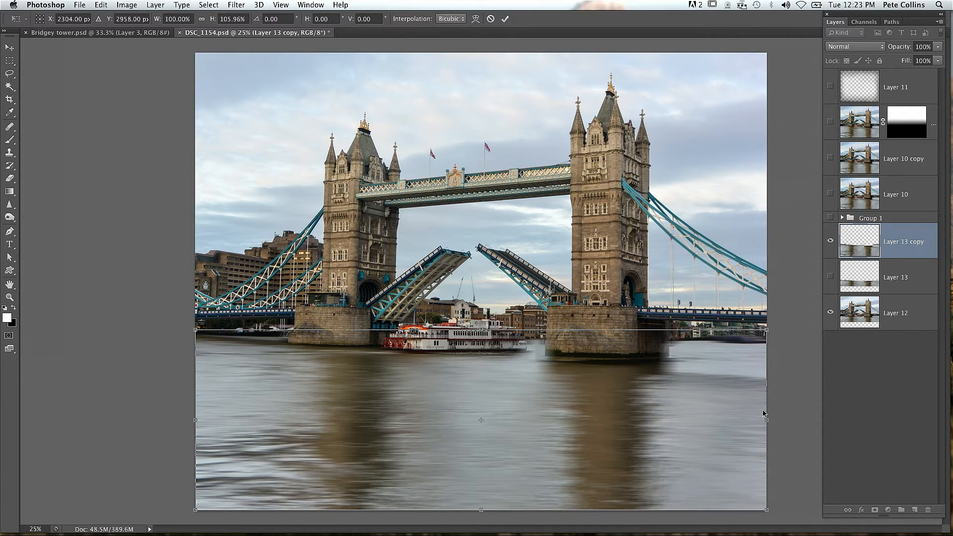
key(Return)
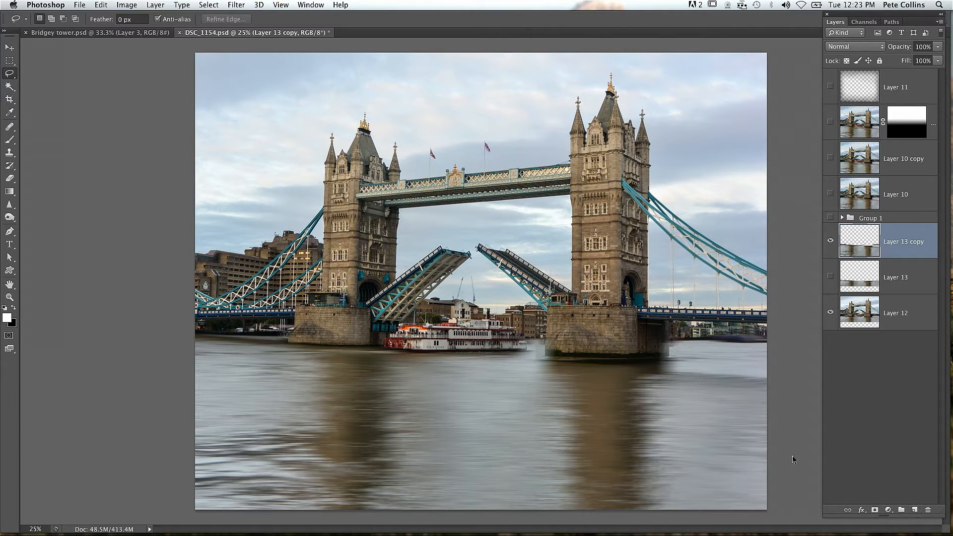
Lasso the riverboat, copy it from Layer 12 to a new layer, and move that layer above Layer 13 copy
mouse_move(523, 346)
mouse_down()
mouse_move(488, 300)
mouse_move(383, 322)
mouse_move(394, 352)
mouse_move(414, 361)
mouse_move(520, 341)
mouse_up()
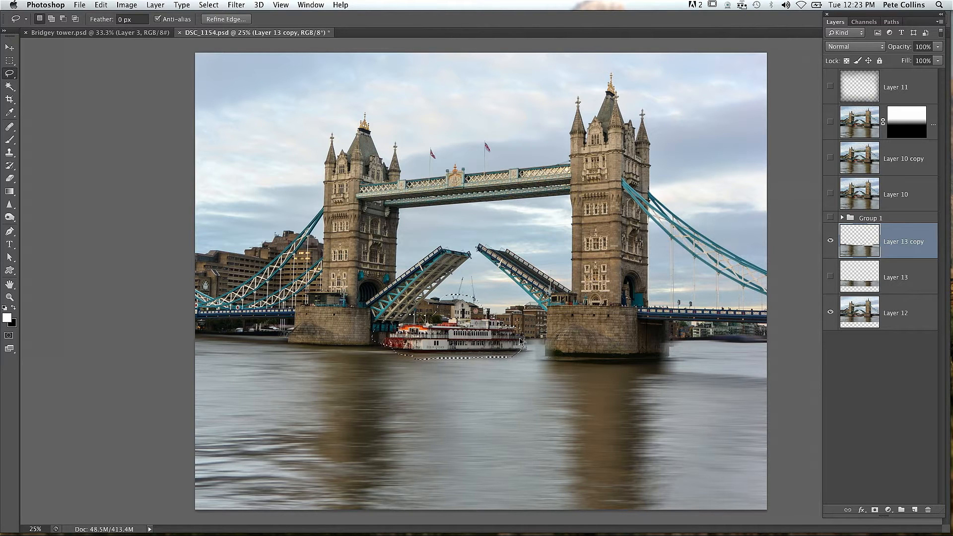
click(850, 320)
key(super+j)
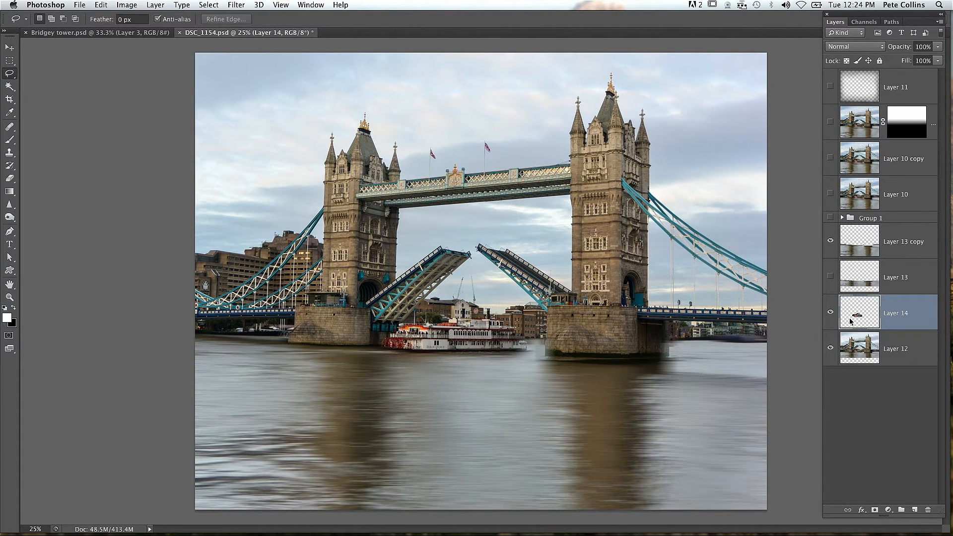
drag(893, 316, 891, 232)
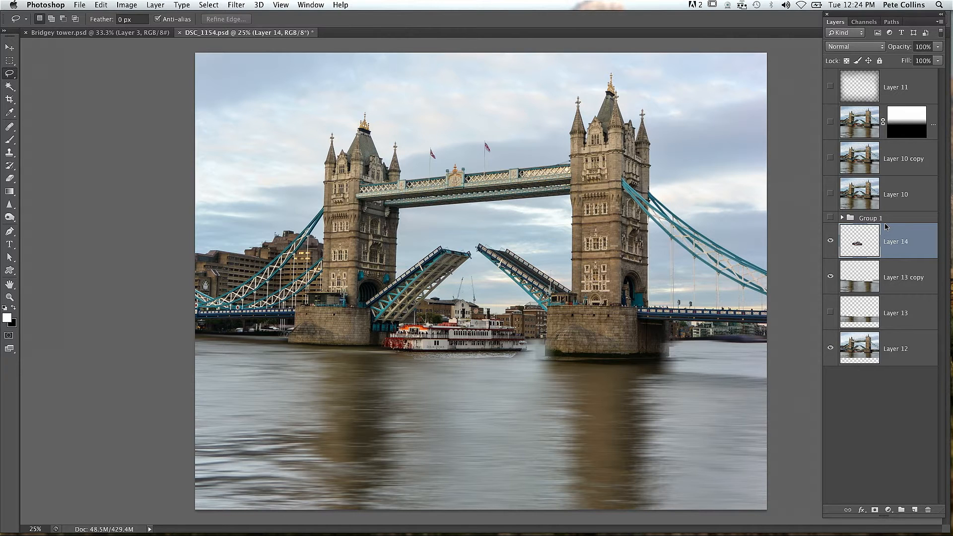
Reapply the last Motion Blur to the copied riverboat layer
key(super+f)
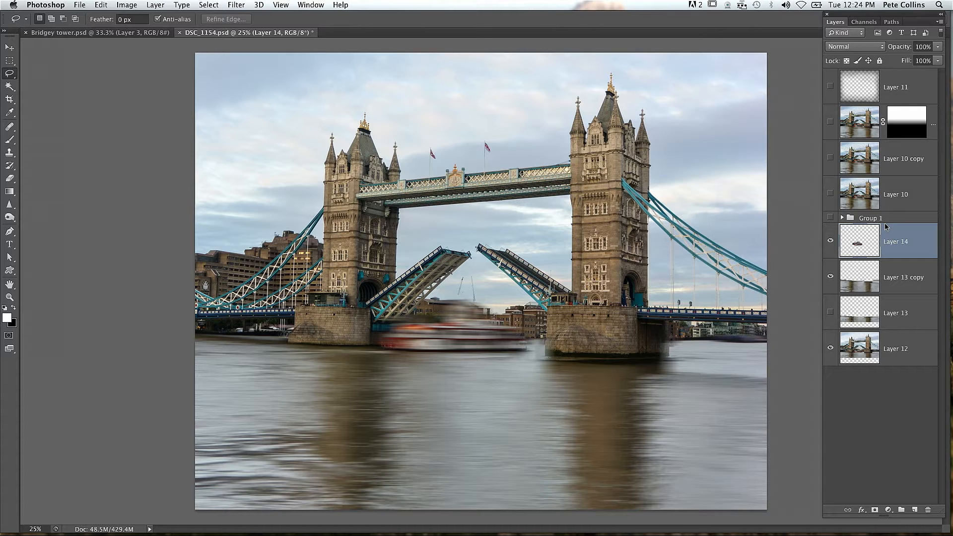
click(237, 6)
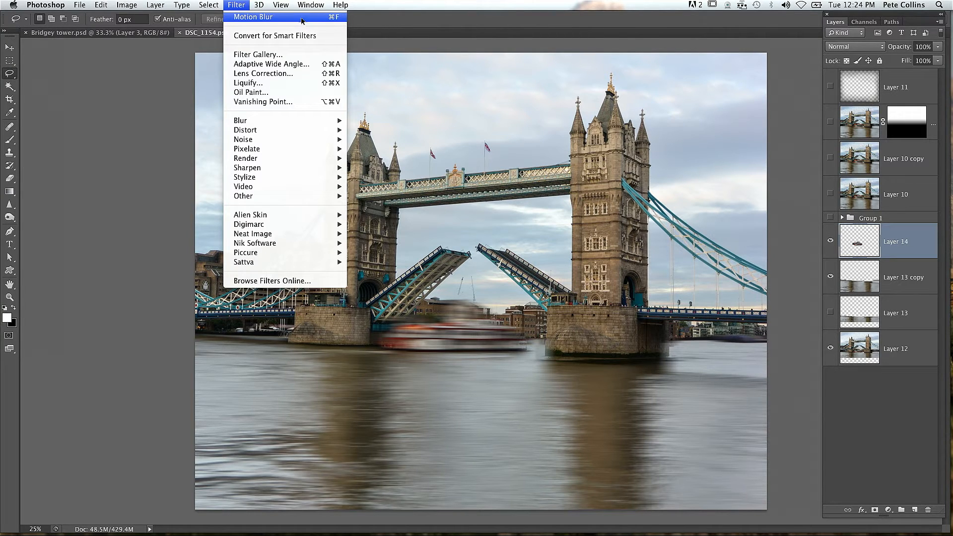
click(464, 454)
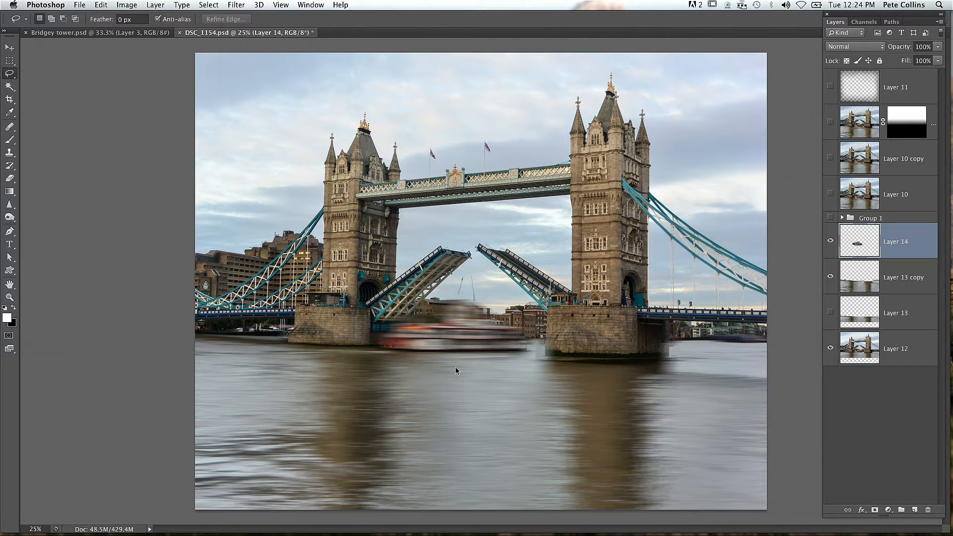
Flip the blurred riverboat vertically to sit under the boat as a reflection, and lower its layer opacity to 39%
key(super+t)
drag(452, 293, 448, 401)
drag(448, 351, 447, 347)
key(Return)
key(l)
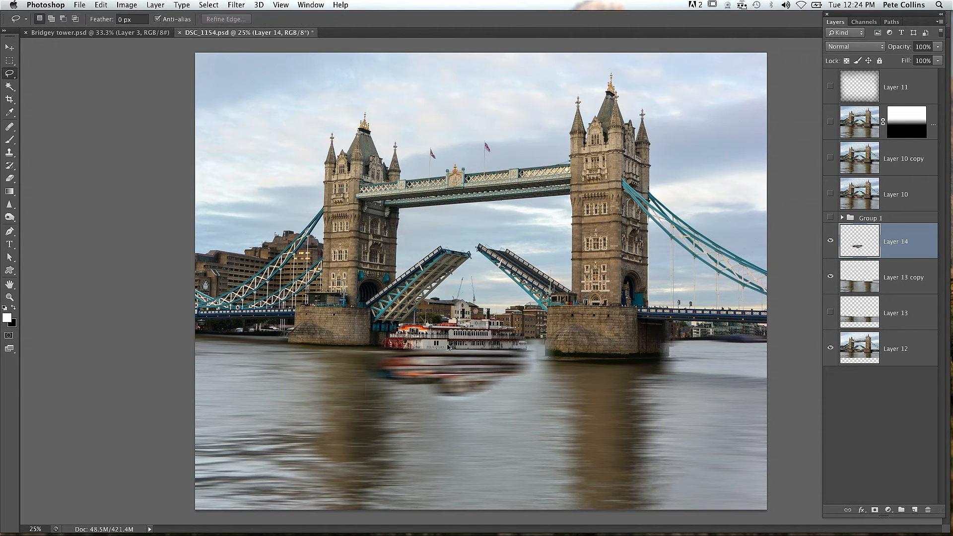
drag(911, 48, 902, 48)
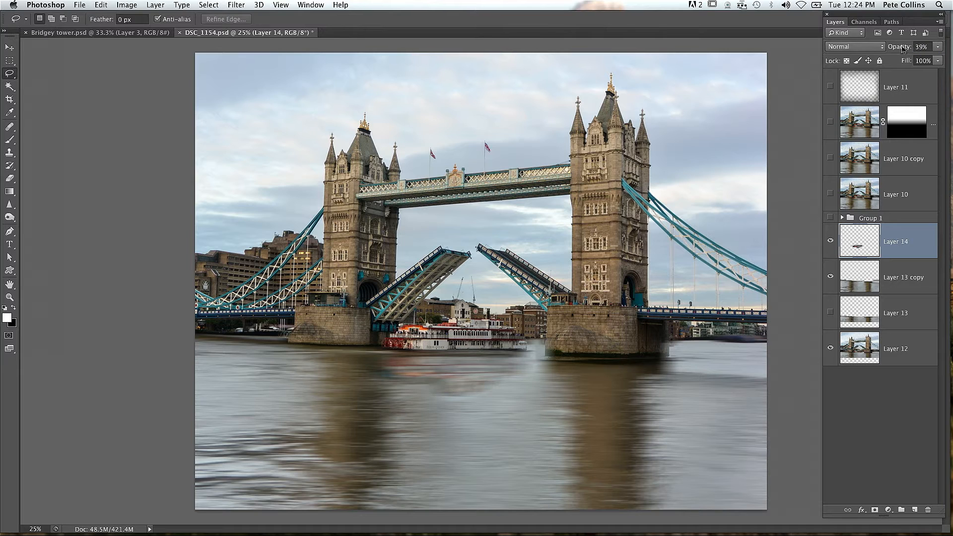
Add a layer mask to the boat reflection and fade its lower edge with a size 275 black brush at 25% opacity
click(876, 512)
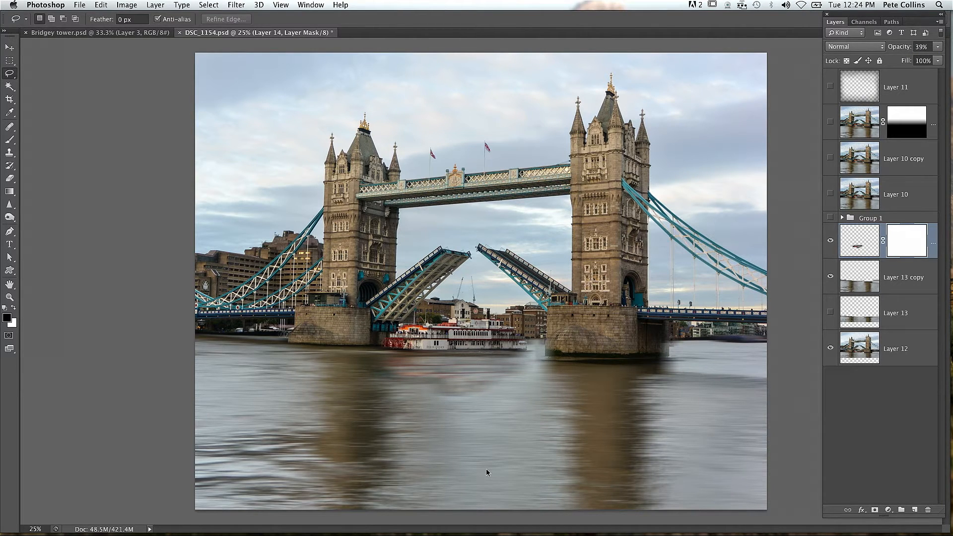
key(b)
click(44, 20)
double_click(53, 83)
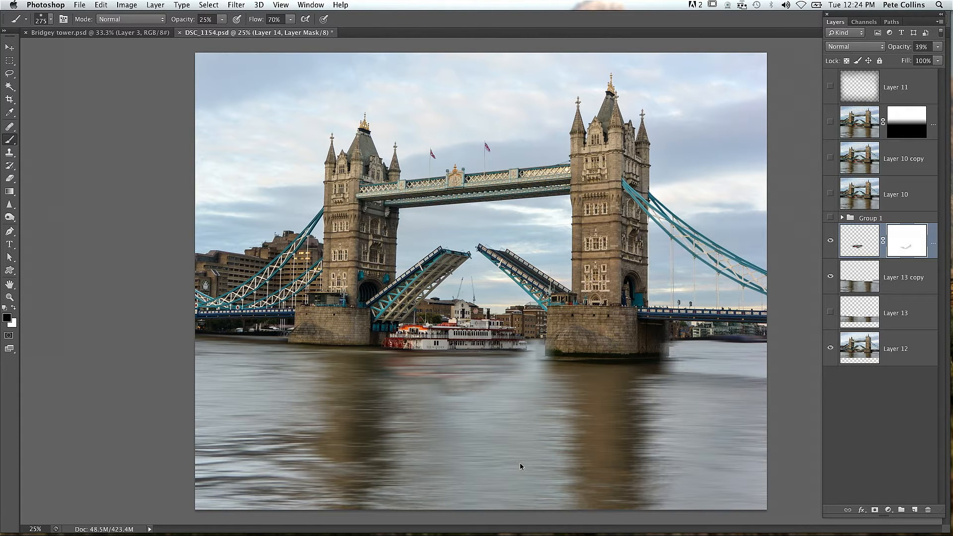
Add a layer mask to Layer 13 copy for cleaning up the blur around the bridge pier beside the boat
key(super+plus)
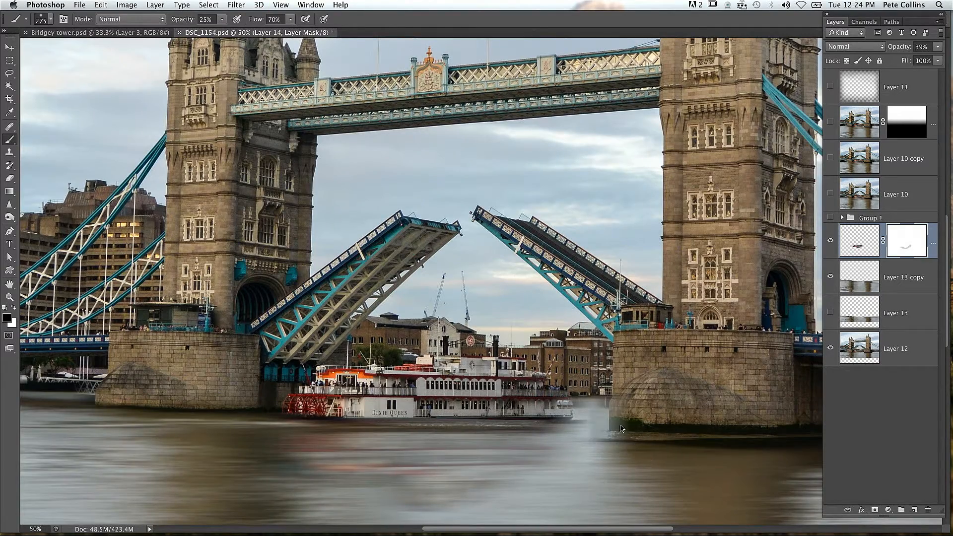
key(super+plus)
drag(696, 454, 565, 379)
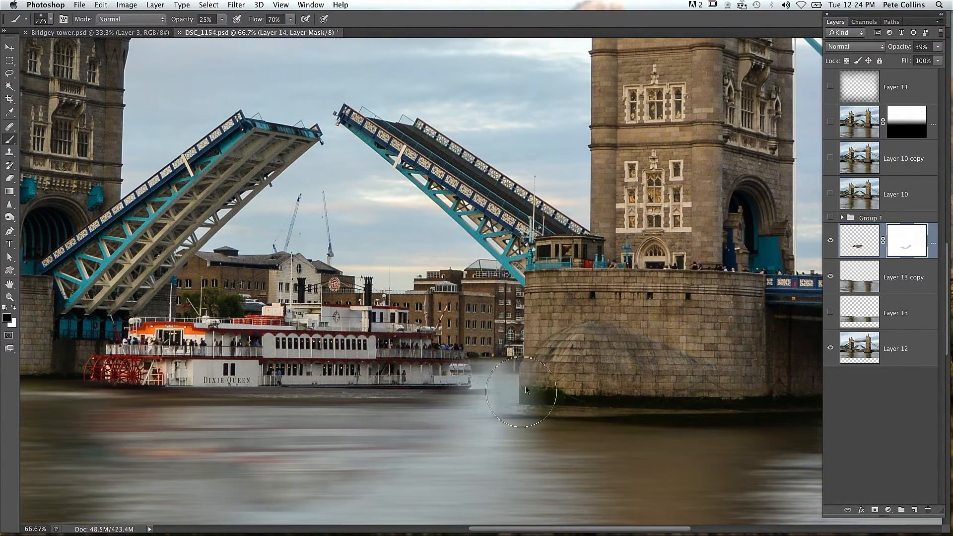
click(904, 285)
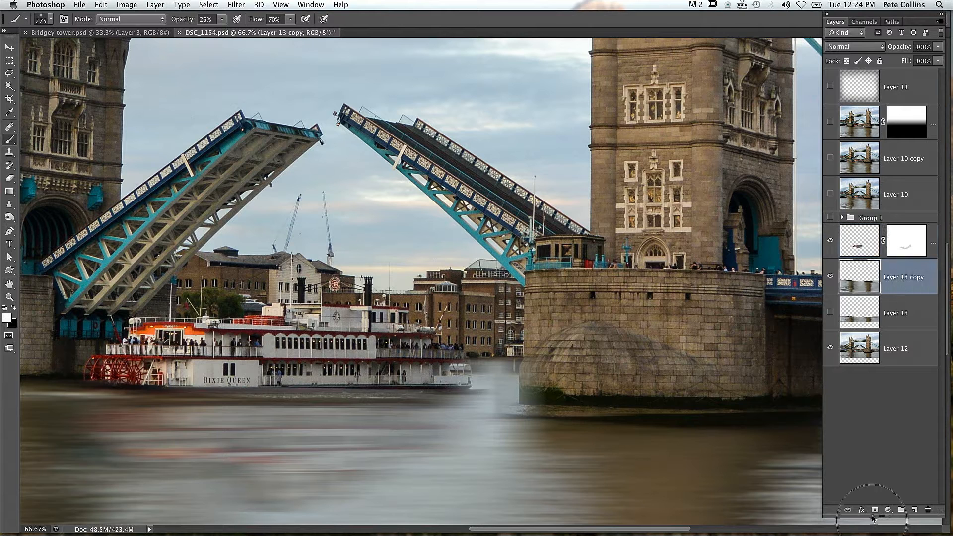
click(874, 510)
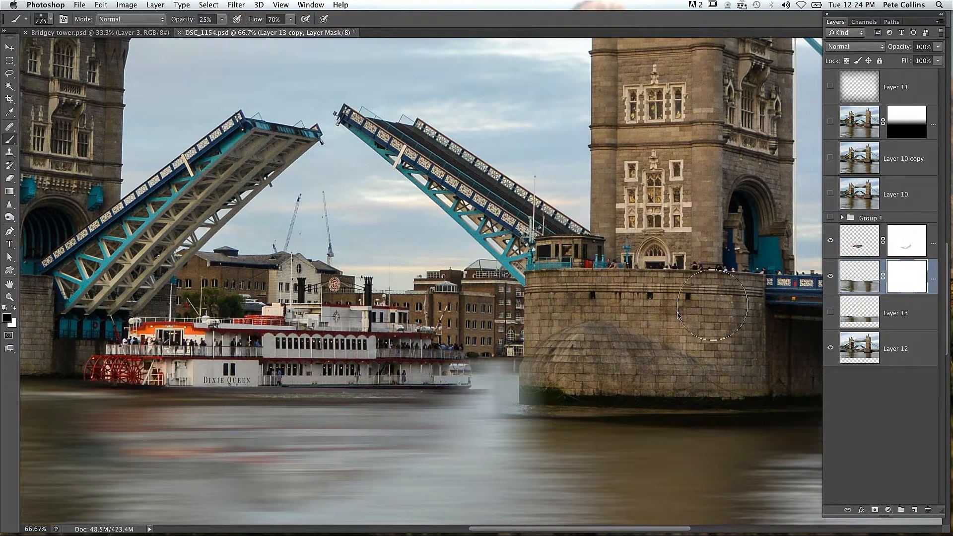
Mask the blur off the pier's lower corner nearest the boat, using a size 80 black brush raised to 100% opacity
key(bracketleft)
key(bracketleft)
key(bracketleft)
key(bracketleft)
key(bracketleft)
key(bracketleft)
key(bracketleft)
key(bracketleft)
key(bracketleft)
drag(530, 375, 531, 370)
drag(176, 22, 218, 22)
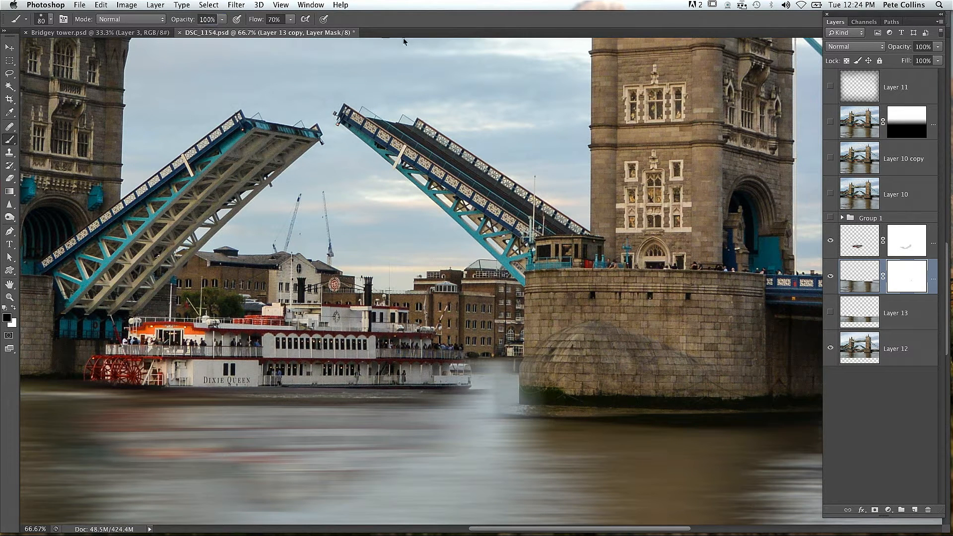
mouse_move(531, 381)
mouse_down()
mouse_move(531, 373)
mouse_move(529, 400)
mouse_move(544, 392)
mouse_up()
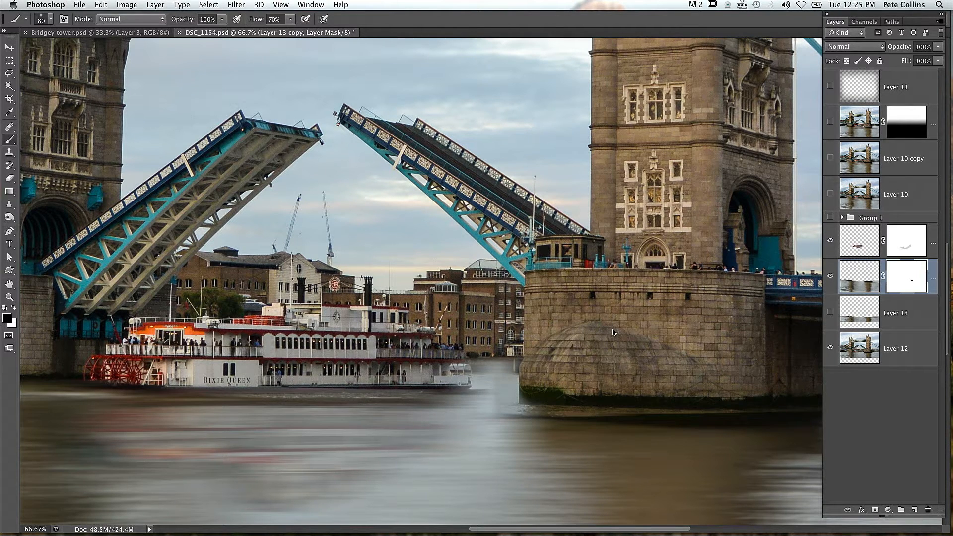
Fade the boat reflection further on its mask, and show Layer 10, Layer 10 copy, the gradient-masked bridge layer and Layer 11
key(super+minus)
key(super+minus)
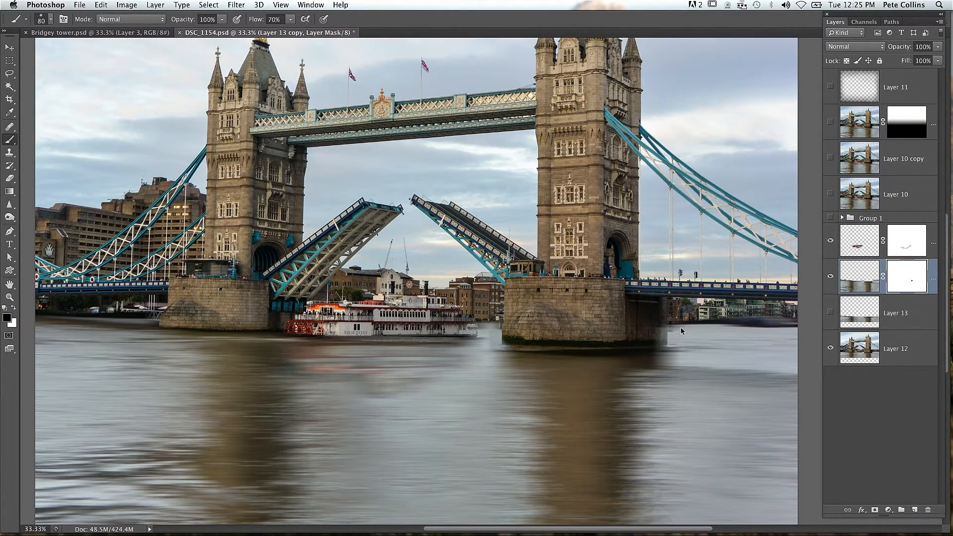
key(super+minus)
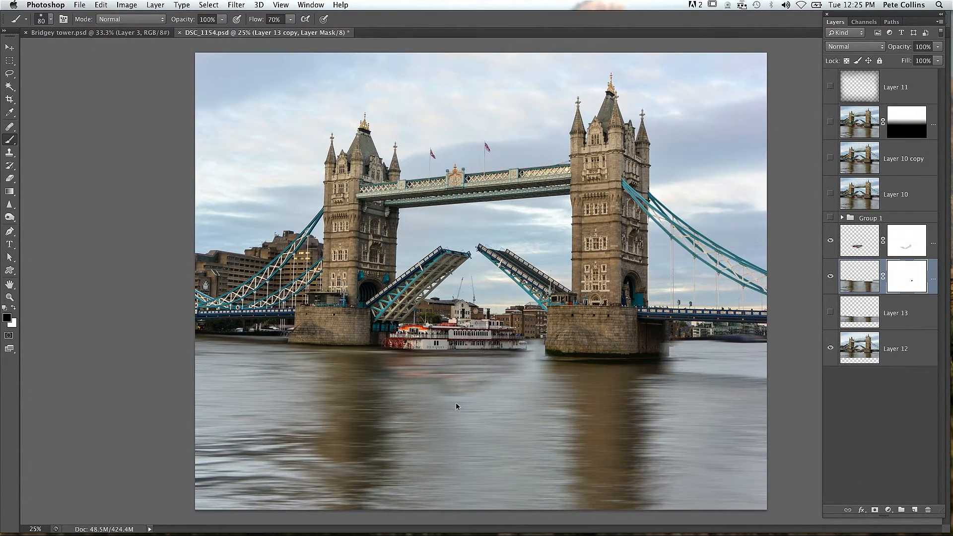
click(903, 246)
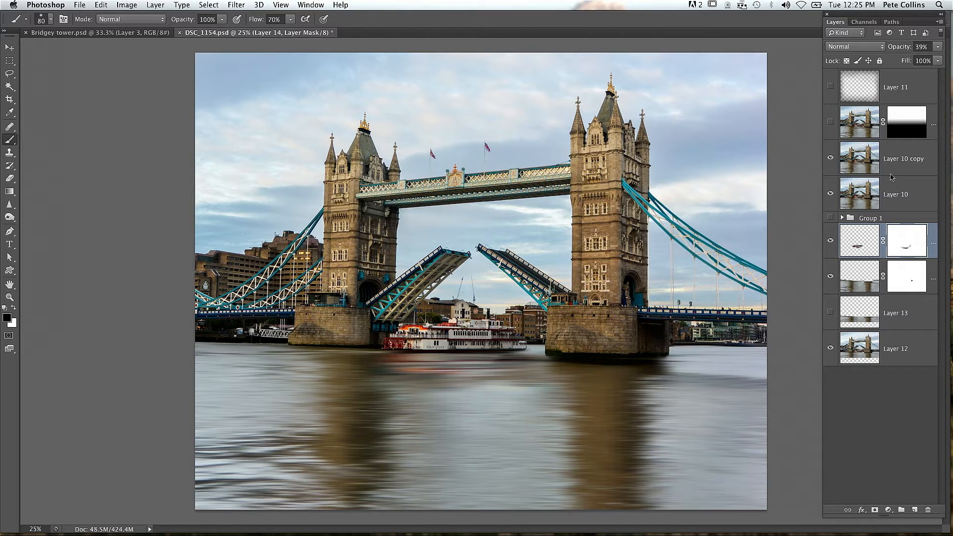
click(830, 121)
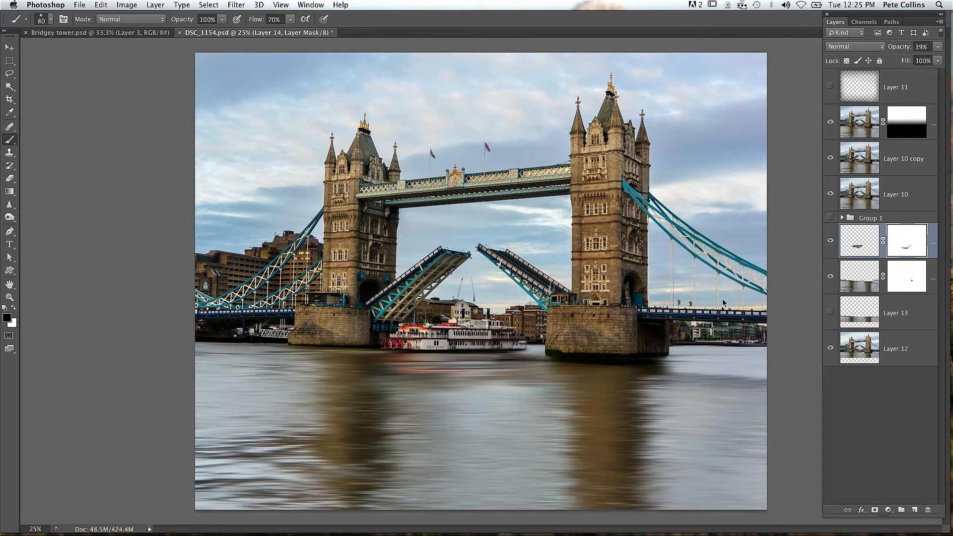
click(830, 86)
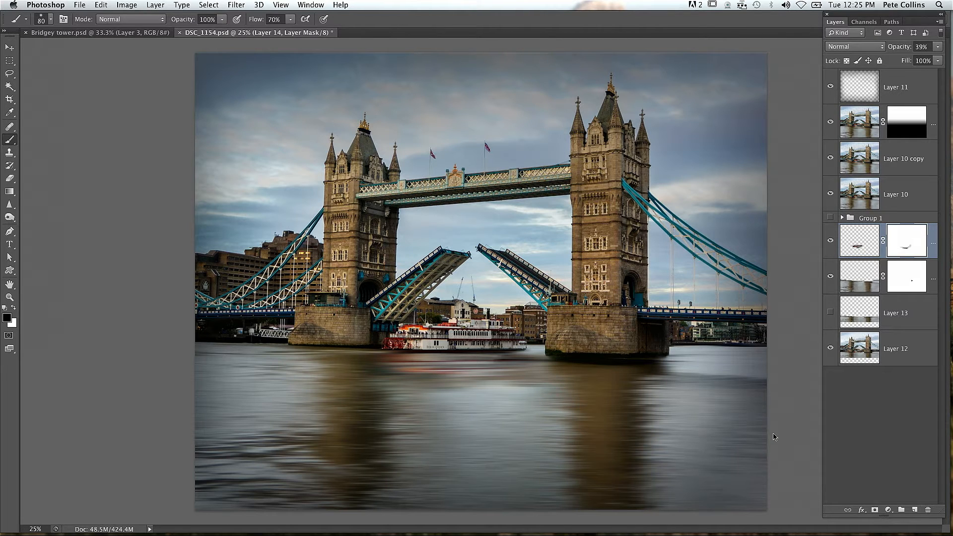
Switch to Bridgey tower.psd and toggle the two masked bridge layers to compare each with the bare paper texture
click(124, 33)
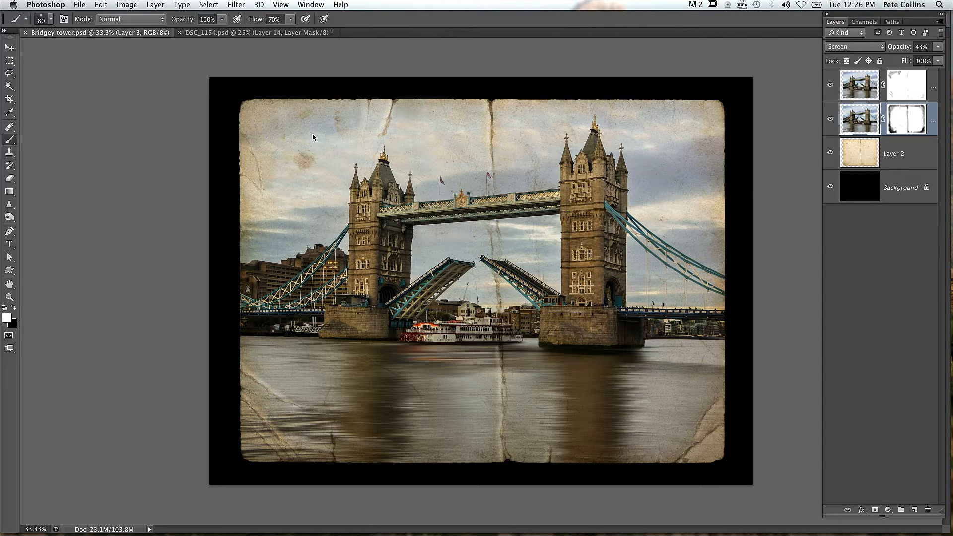
click(831, 121)
click(828, 86)
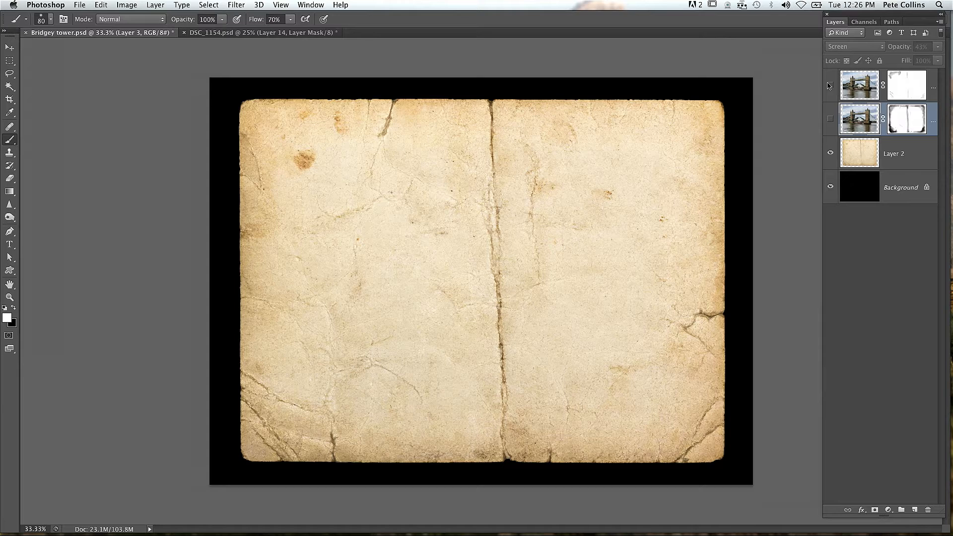
click(830, 118)
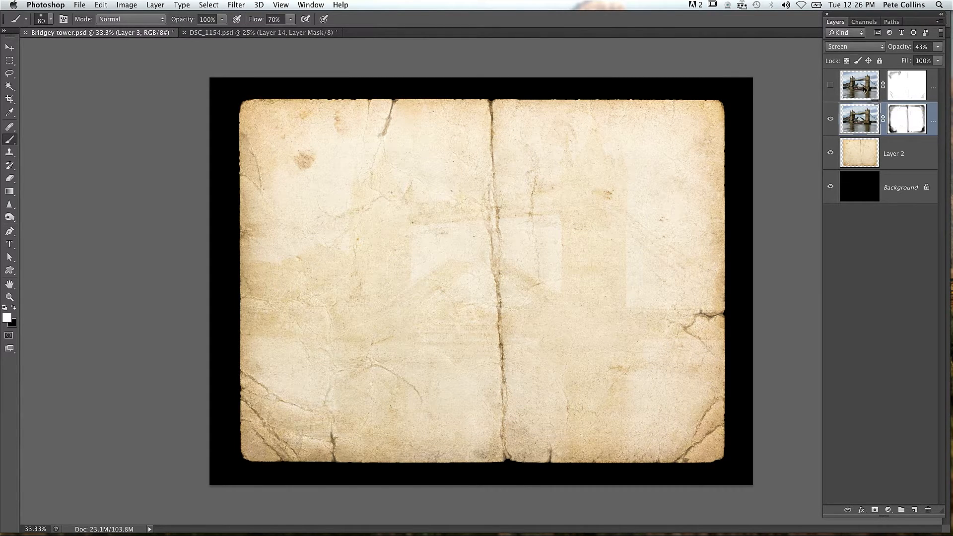
click(830, 85)
click(830, 119)
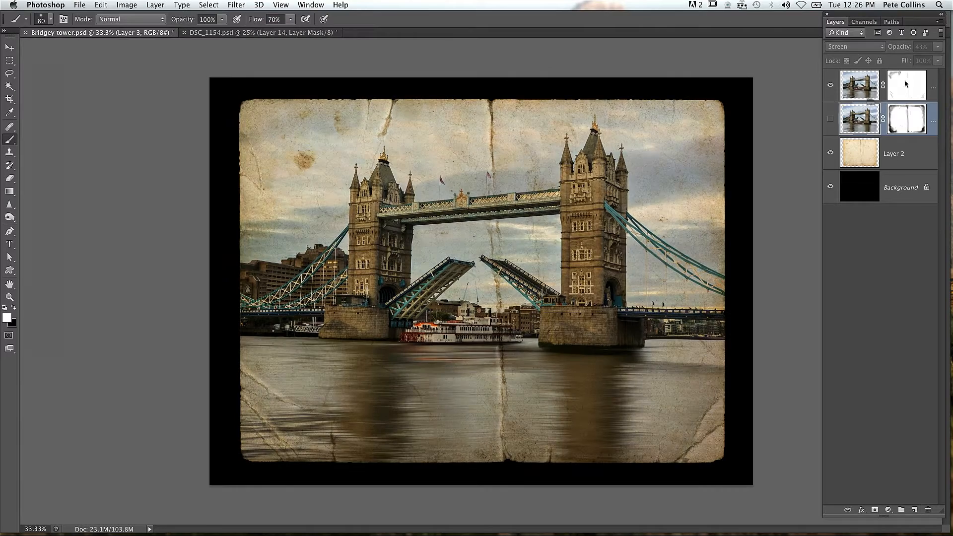
Compare Normal and Multiply blending on the top bridge layer, loading and clearing a selection of the paper layer's outline in between
click(882, 45)
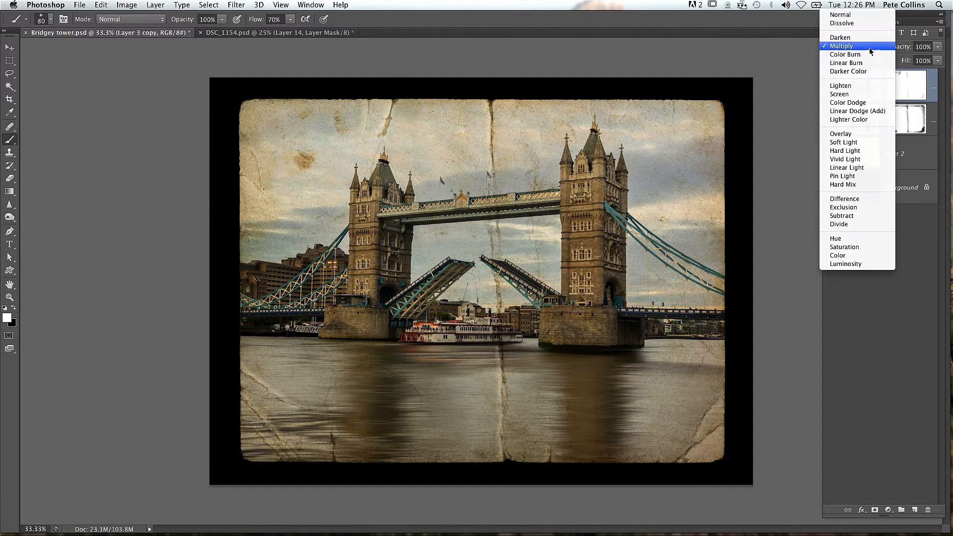
click(852, 5)
click(853, 46)
click(852, 14)
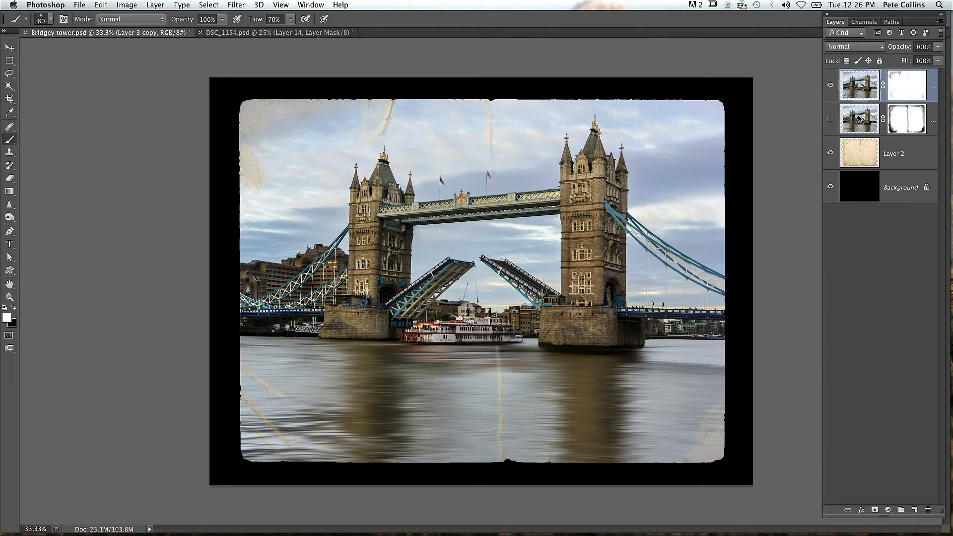
super+click(864, 153)
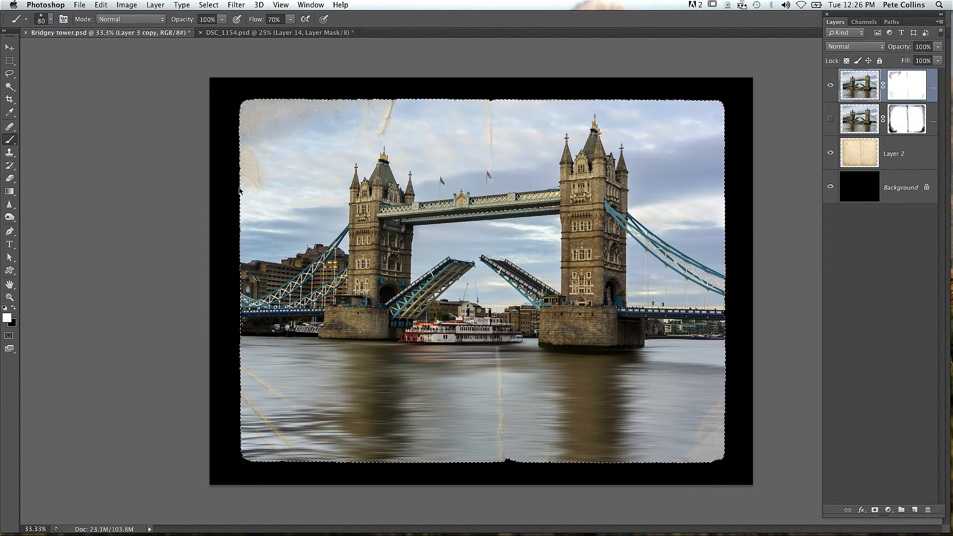
key(super+d)
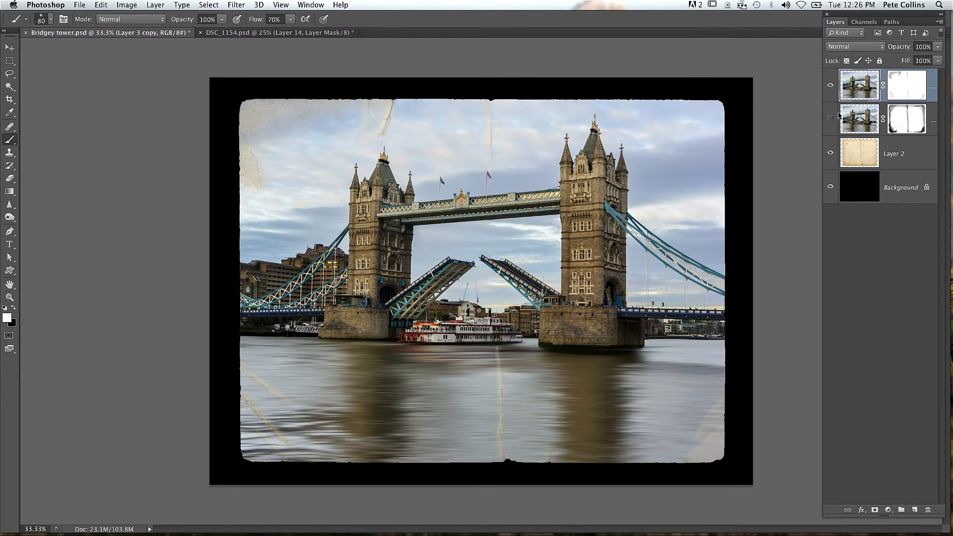
click(881, 48)
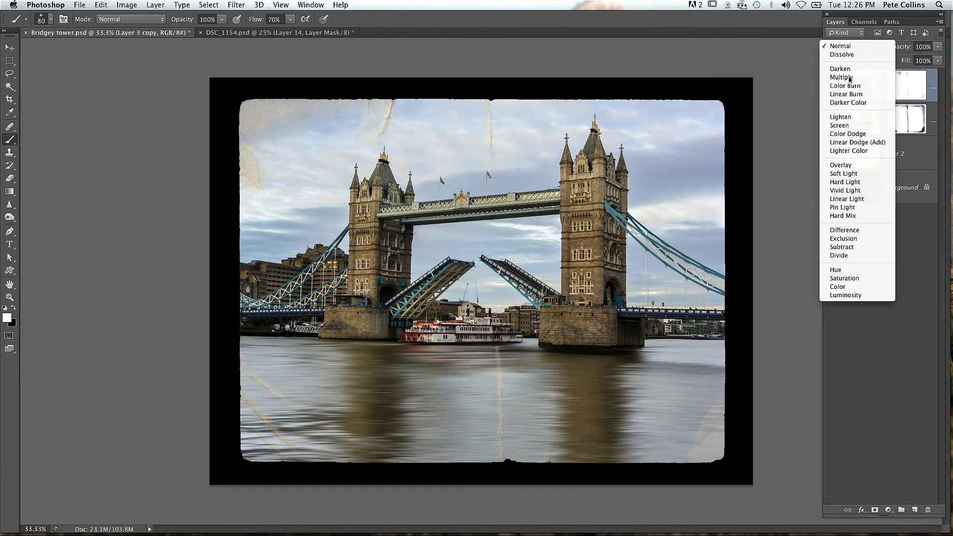
click(846, 77)
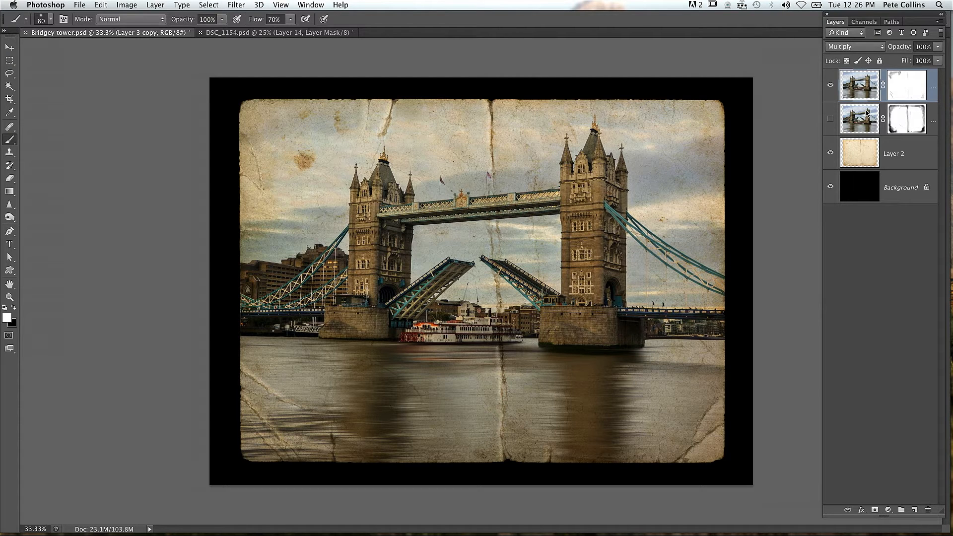
Show the lower Screen-mode bridge layer, select it, and examine it with the top bridge layer hidden before showing both
click(830, 118)
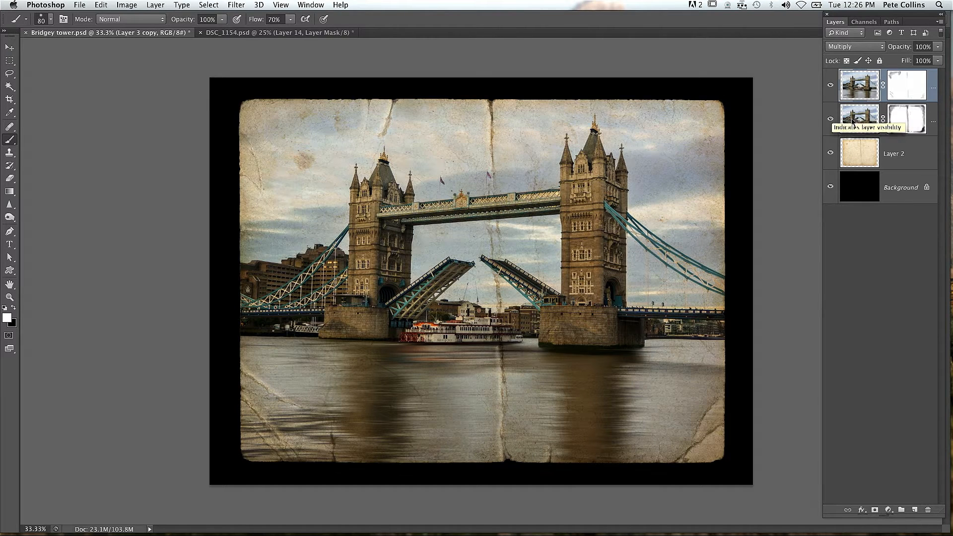
click(859, 118)
click(880, 47)
click(868, 46)
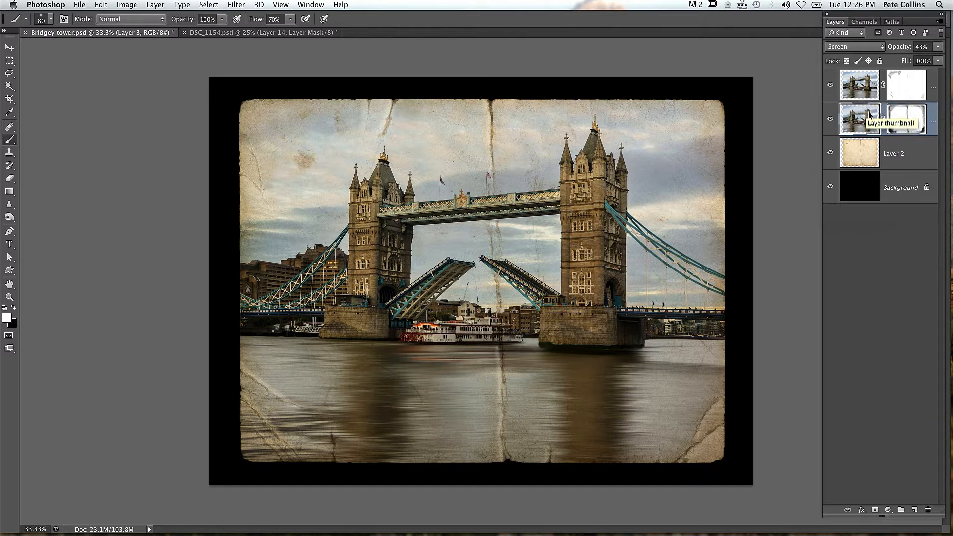
click(829, 84)
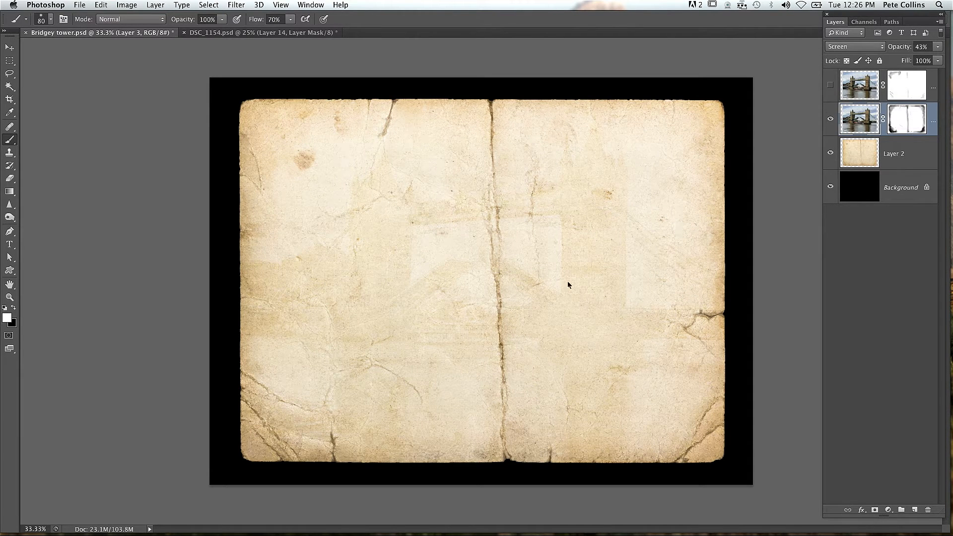
click(830, 86)
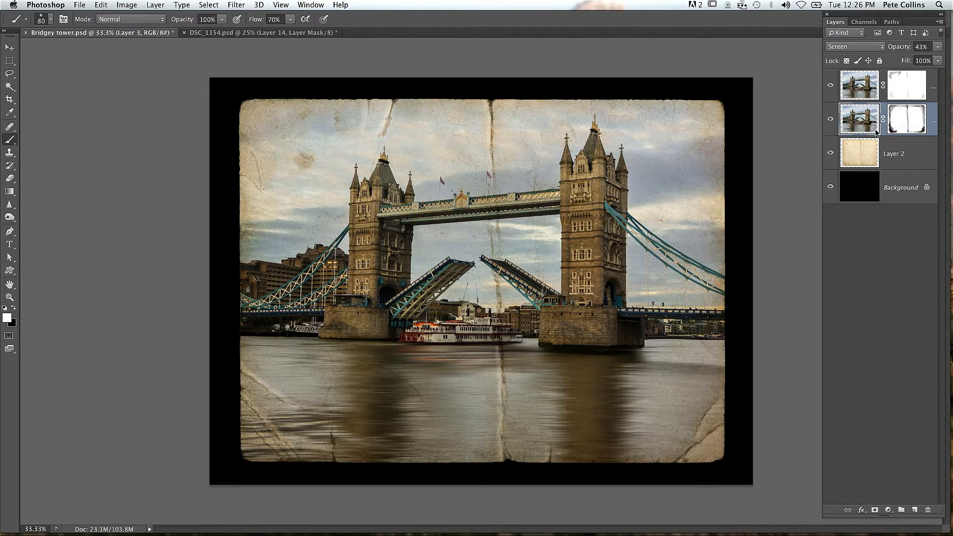
Target the top bridge layer's mask and enlarge the black brush to size 125
click(899, 91)
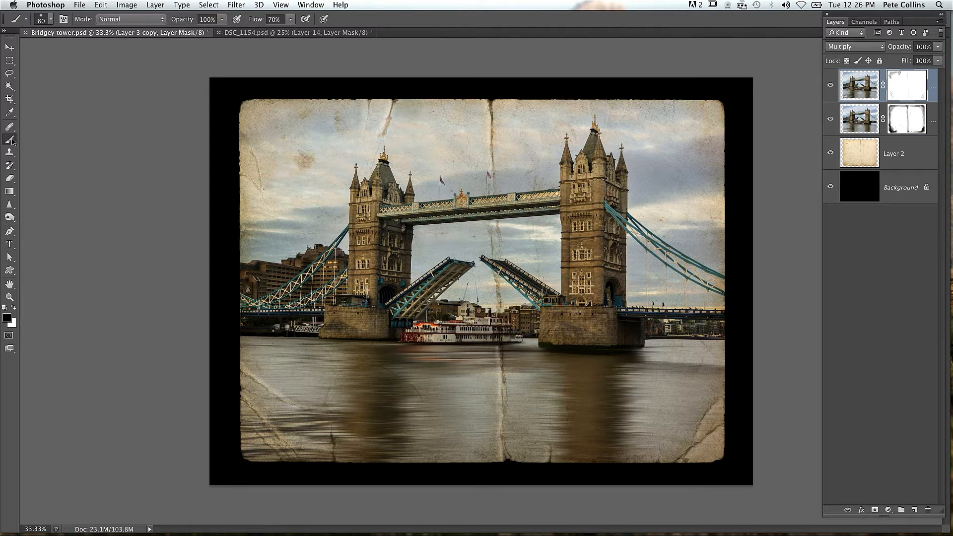
key(bracketright)
key(bracketright)
key(bracketright)
Try masking the top bridge layer along the paper's central crease at 100% brush opacity, and undo the stroke
mouse_move(506, 436)
mouse_down()
mouse_move(506, 464)
mouse_move(492, 149)
mouse_up()
drag(492, 107, 505, 463)
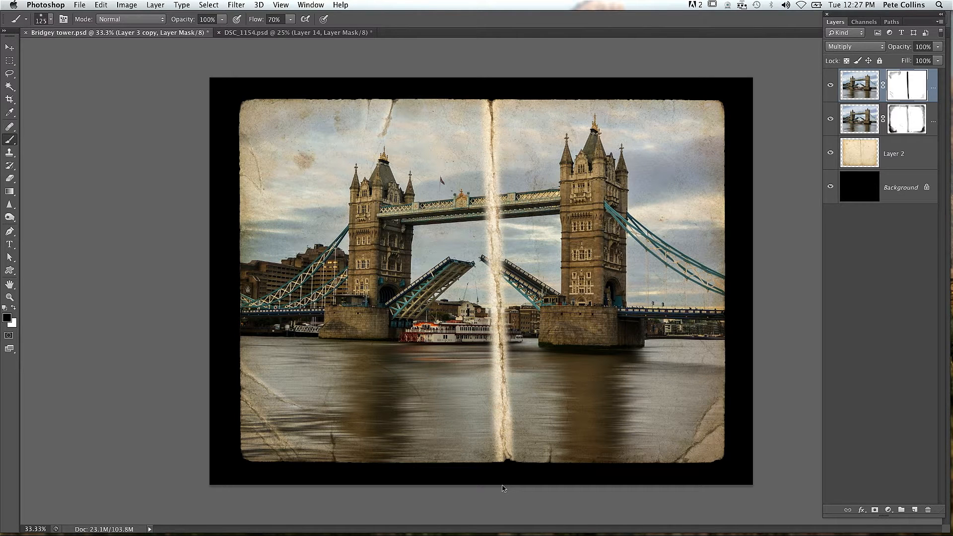
key(super+z)
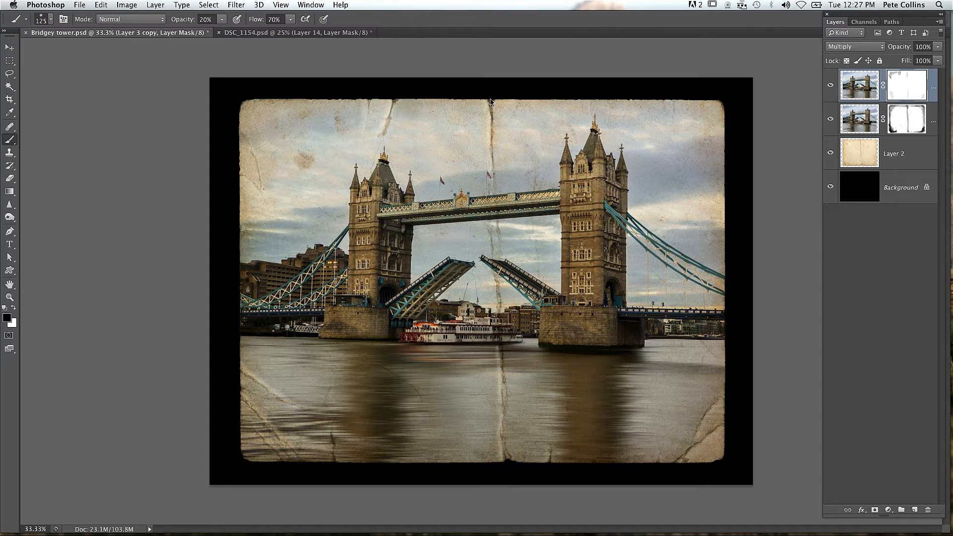
Bring out the paper's central crease and lower-left corner creases on the top bridge layer's mask with black at 20% opacity
drag(491, 146, 503, 427)
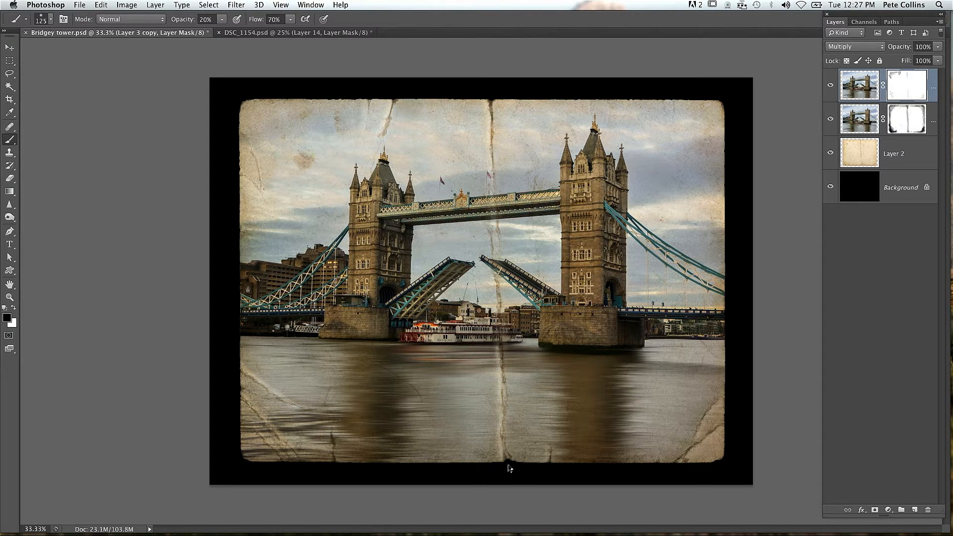
drag(257, 408, 276, 439)
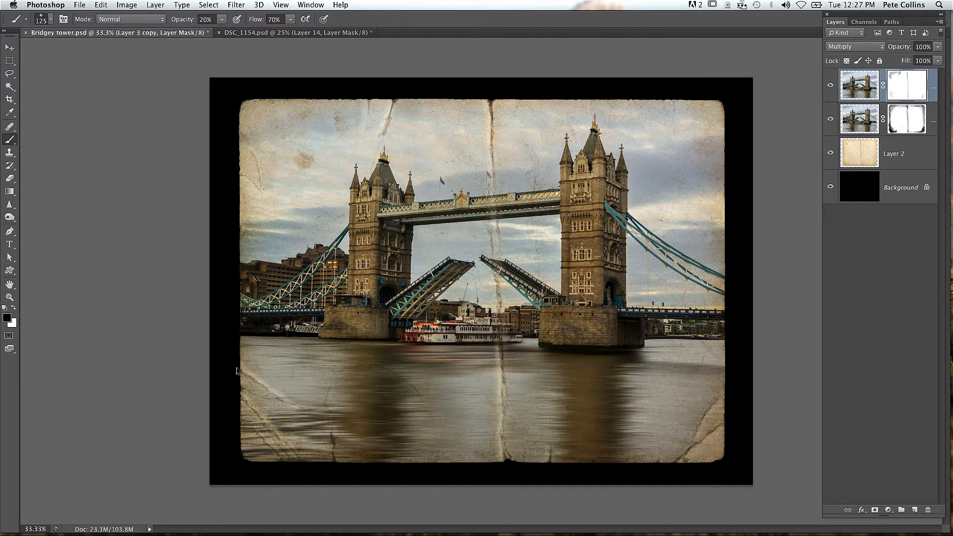
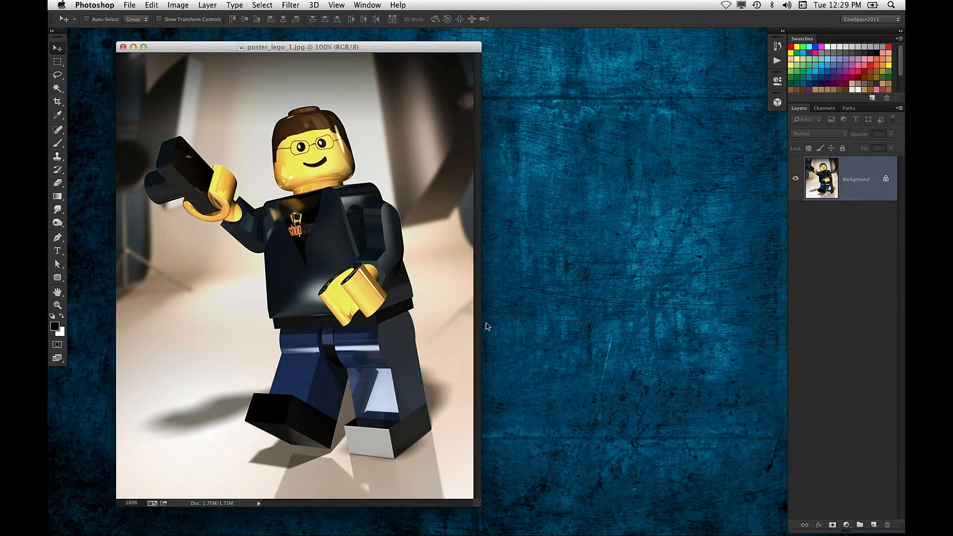
click(596, 379)
click(837, 303)
click(880, 289)
key(space)
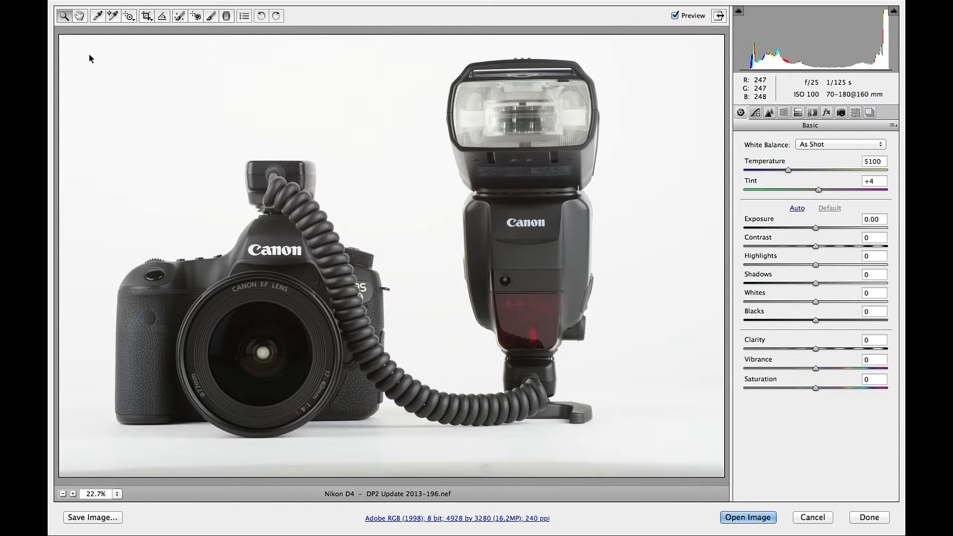
Set a custom white balance with the White Balance tool by sampling the light-gray surface just below the camera's lower-left corner
drag(90, 54, 632, 432)
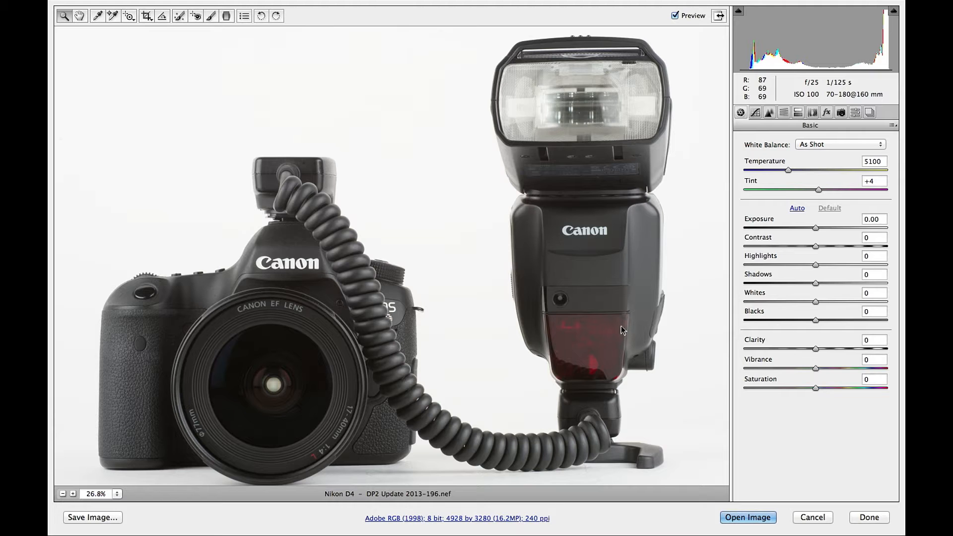
drag(620, 324, 610, 297)
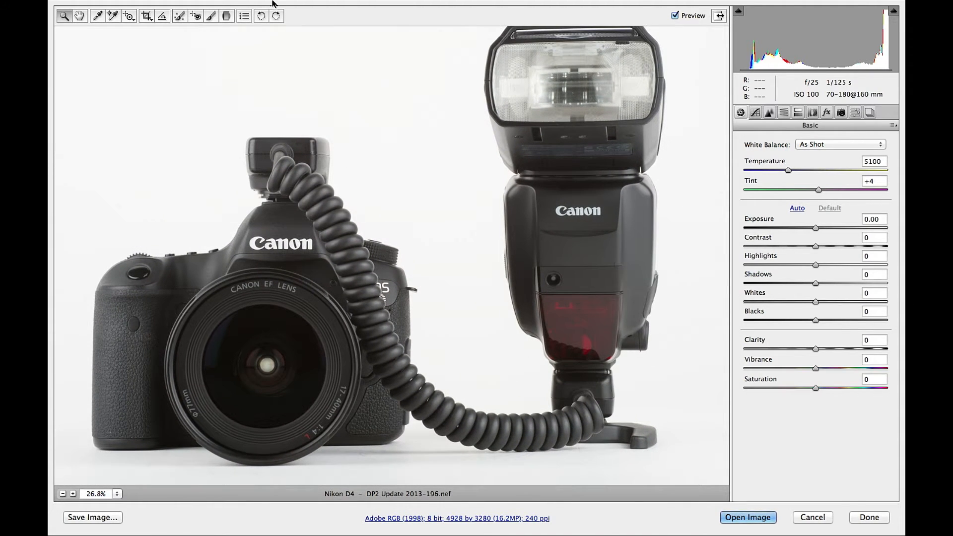
click(99, 17)
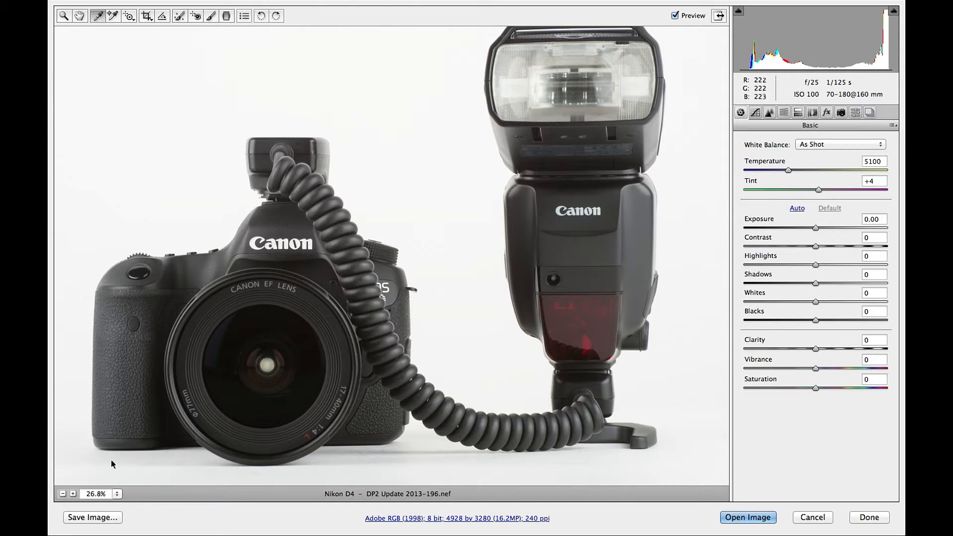
click(91, 464)
Set Exposure to +0.20, Shadows to +17, Blacks to -7 and Clarity to +58 for the raw camera photo
drag(816, 228, 818, 228)
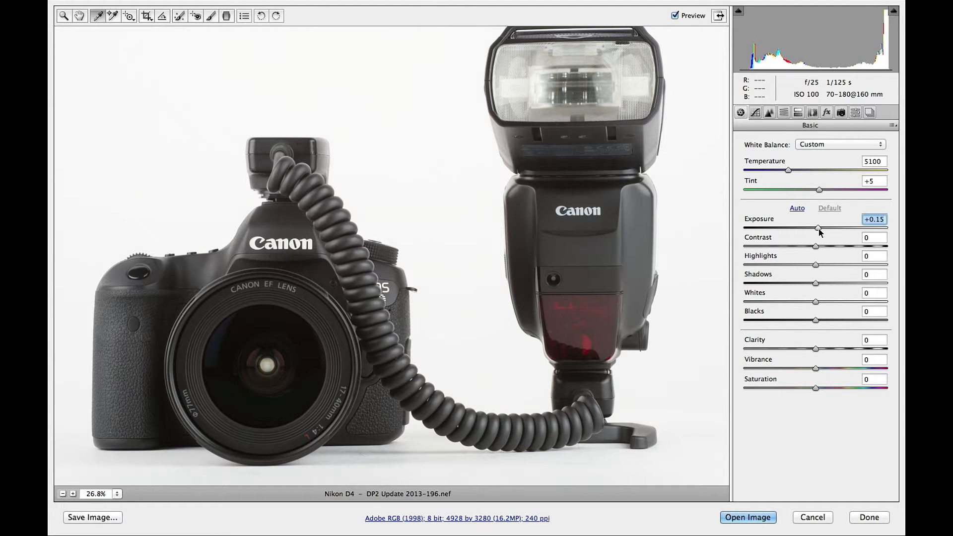
drag(815, 283, 828, 283)
drag(816, 321, 854, 347)
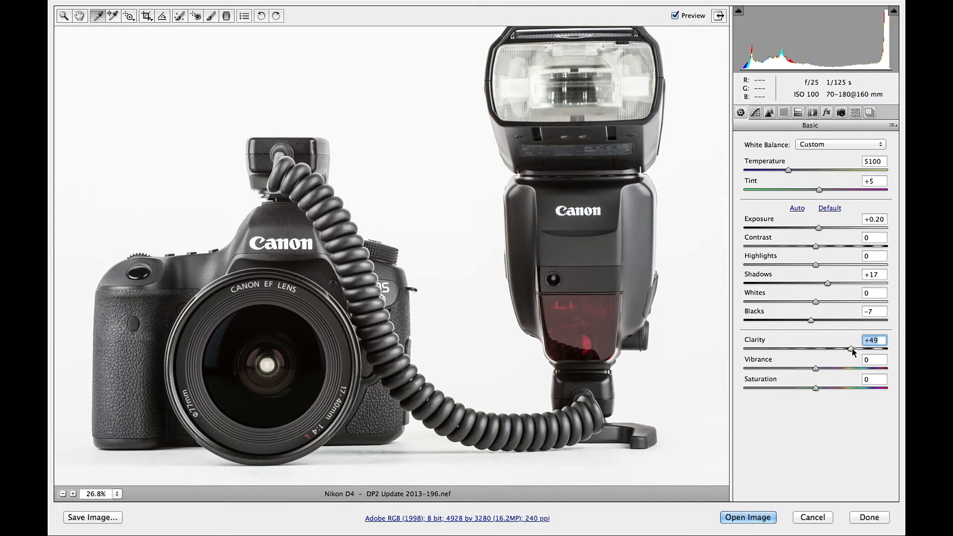
drag(855, 347, 852, 348)
click(857, 348)
Open the high-clarity version of the raw photo in Photoshop as a copy, leaving the raw file's settings untouched
key(alt)
key(shift)
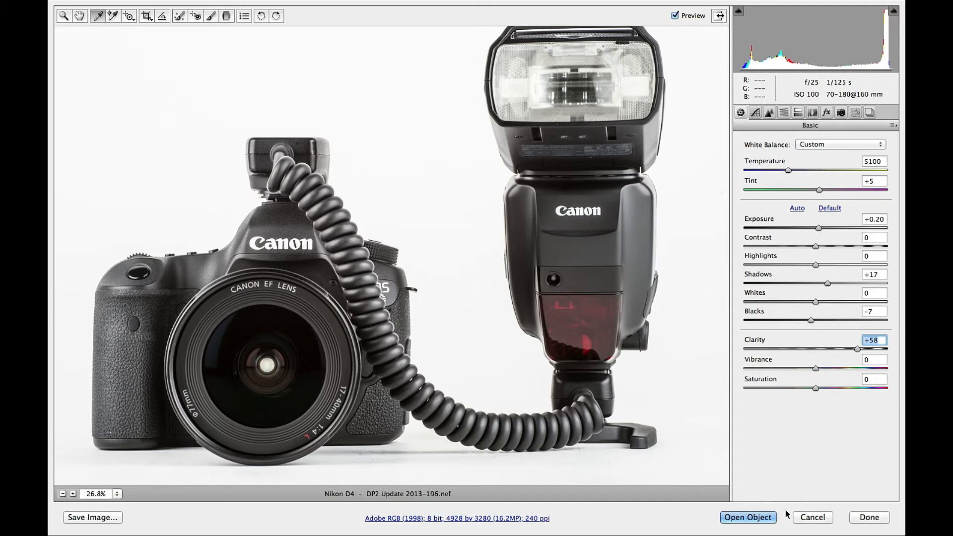
key(alt)
alt+click(774, 516)
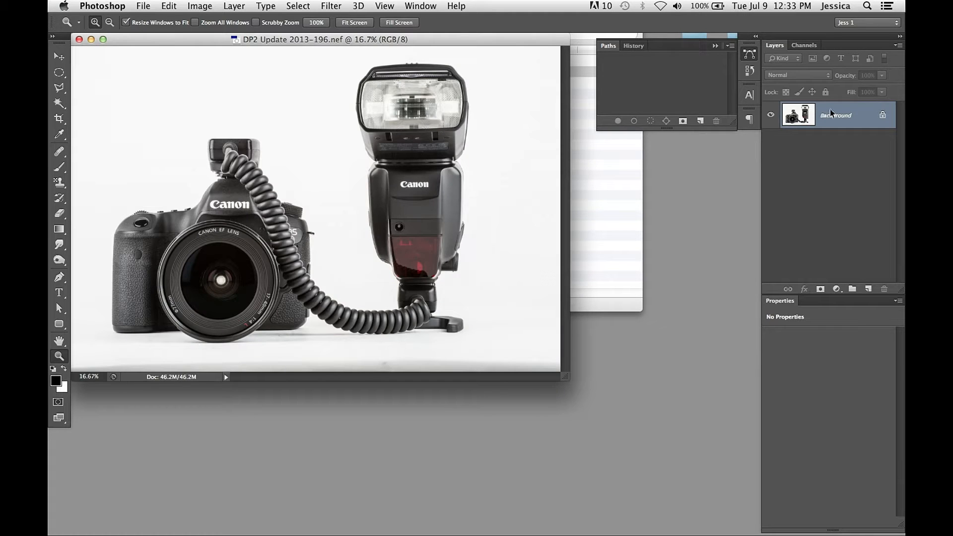
Convert the Background into a regular layer named Crunchy
double_click(830, 115)
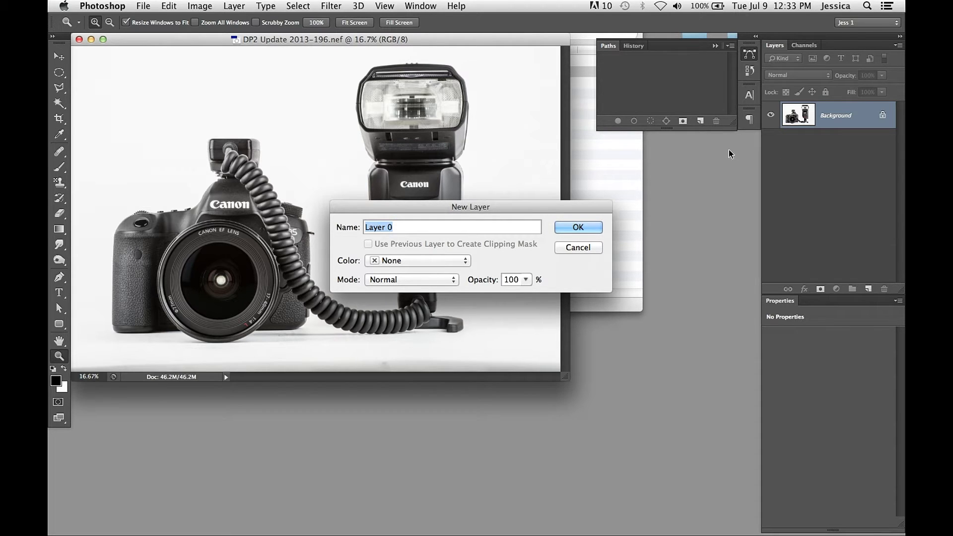
text(Chro)
key(BackSpace)
key(BackSpace)
key(BackSpace)
text(h)
key(BackSpace)
text(runchy)
key(Return)
Reopen DP2 Update 2013-196.nef from Finder and set its white balance by sampling the light-gray surface under the camera
click(620, 201)
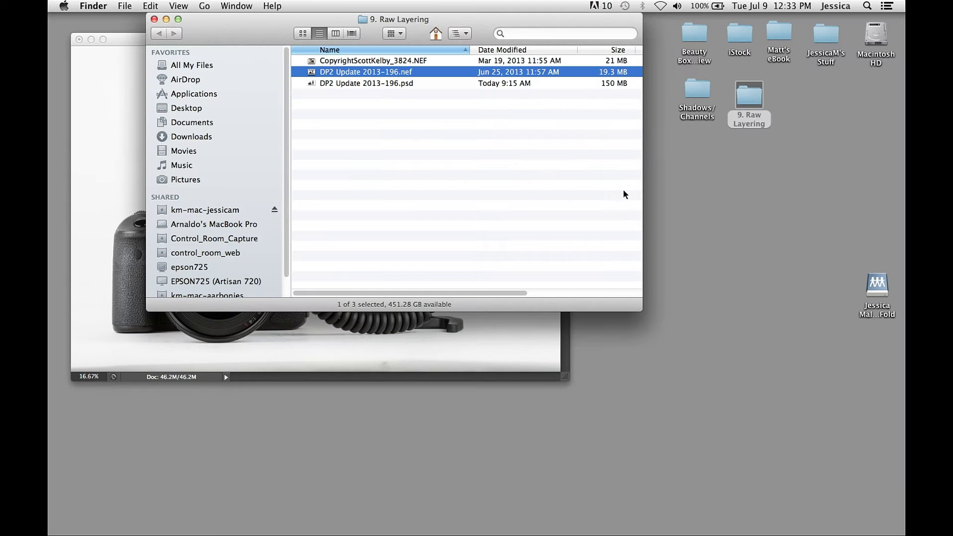
double_click(362, 73)
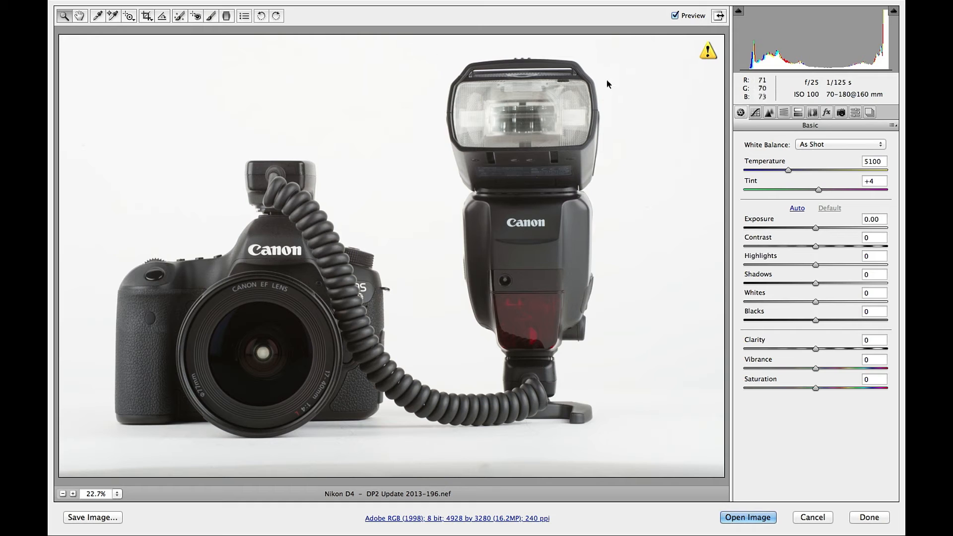
click(100, 17)
click(187, 434)
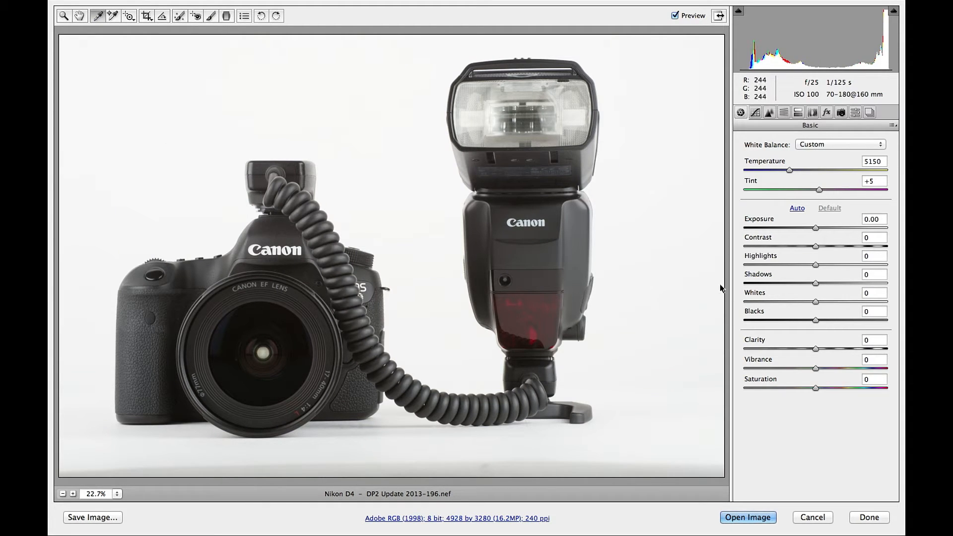
Set Shadows to +6 and Clarity to -1 and raise Exposure slightly for a softer version of the raw camera photo
drag(817, 284, 820, 284)
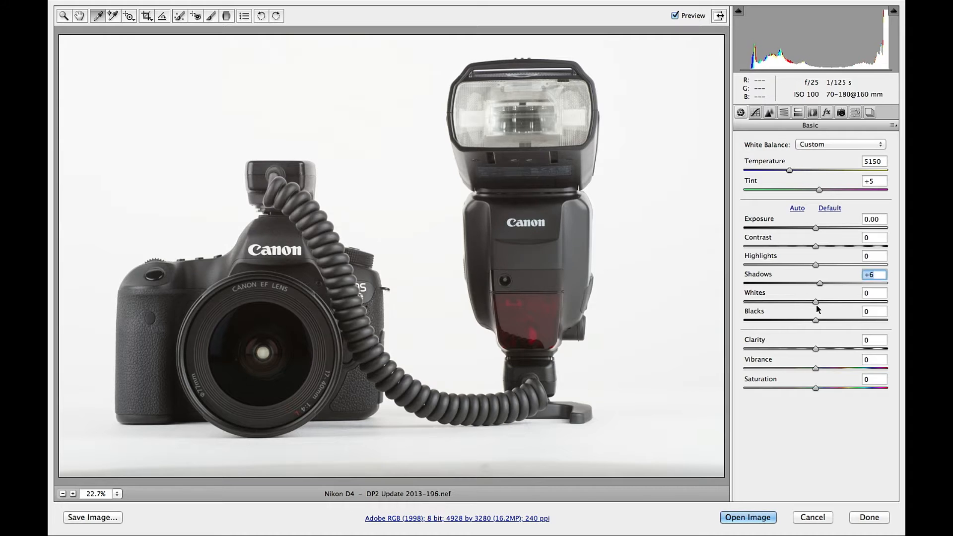
drag(816, 350, 815, 350)
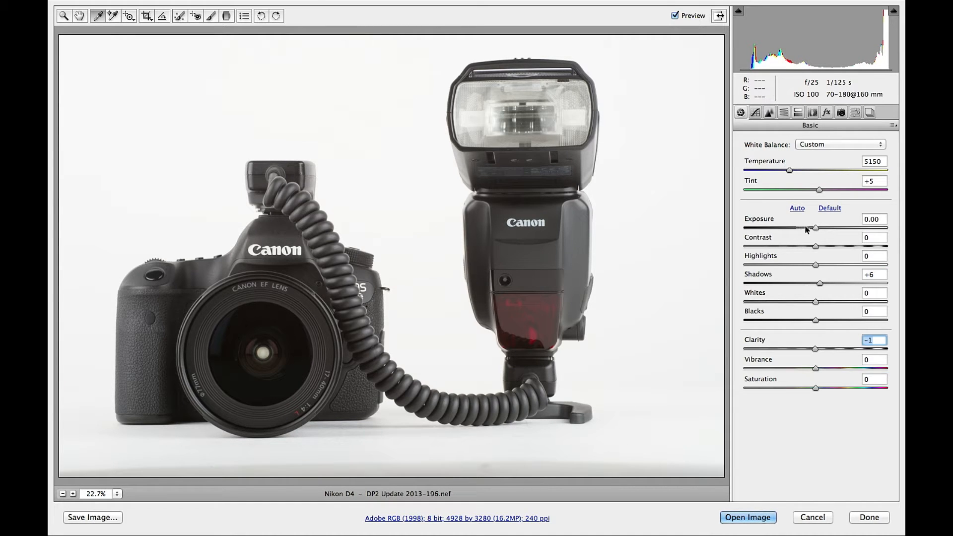
drag(815, 229, 819, 229)
Set sharpening Amount to 71, Radius to 1.1 and Masking to 31, and open this softer version in Photoshop as a copy
click(769, 112)
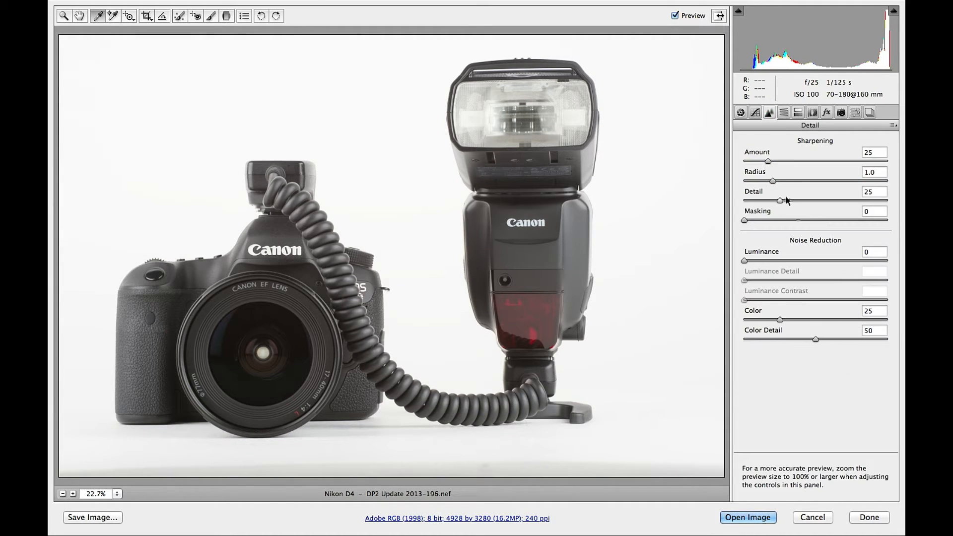
drag(769, 162, 781, 162)
drag(748, 221, 791, 221)
drag(775, 181, 810, 165)
key(alt)
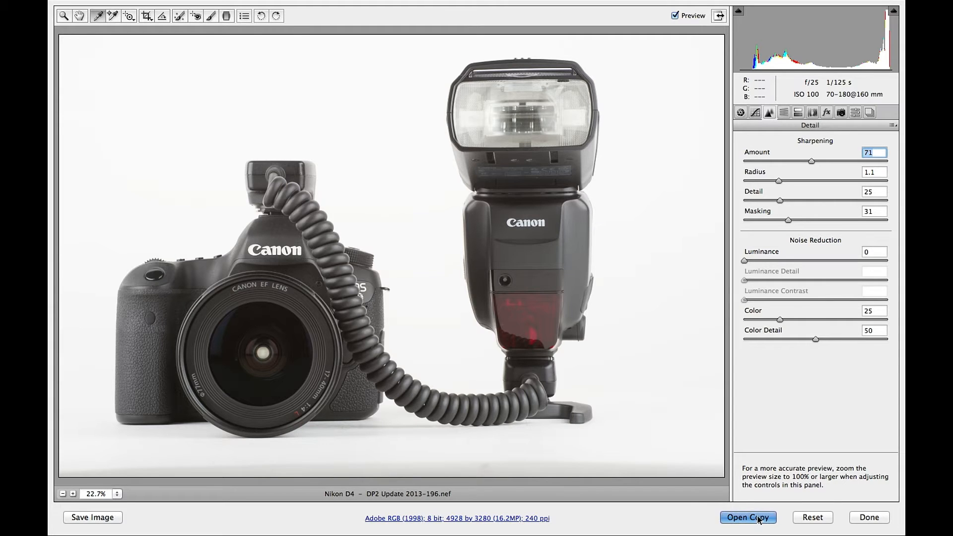
click(759, 516)
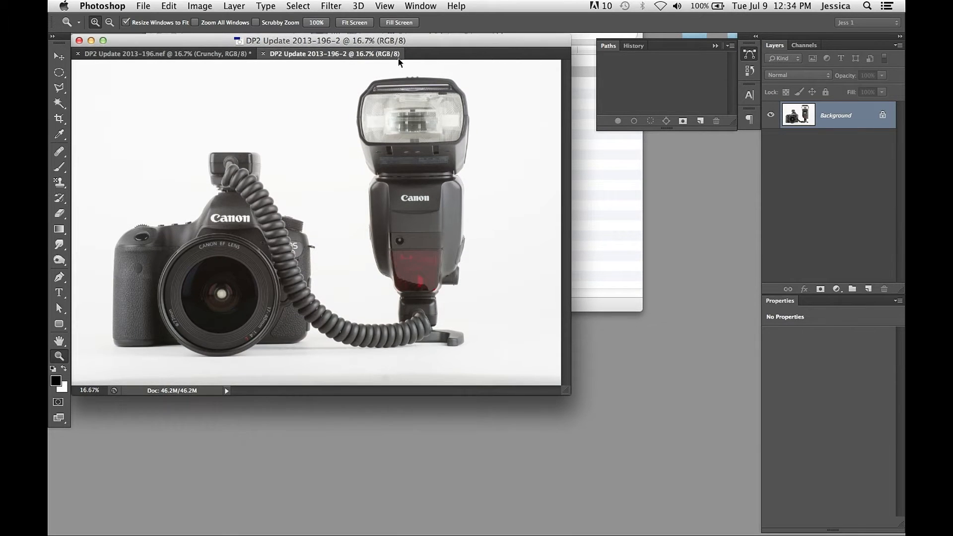
Separate the two open documents and copy the softer photo into the Crunchy document as a new layer
drag(399, 59, 448, 155)
click(430, 79)
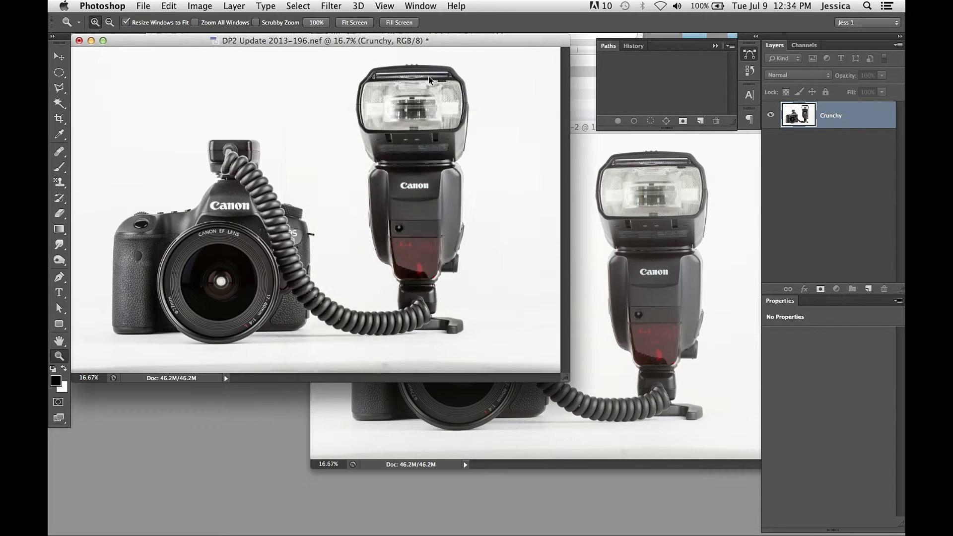
key(super+v)
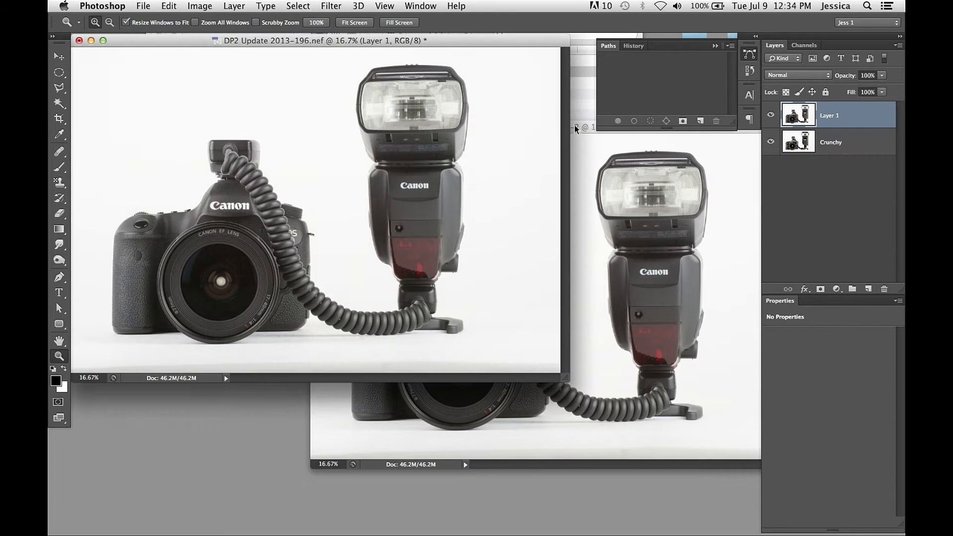
Hide the pasted layer behind a black layer mask and rename the layer Smooth
alt+click(820, 291)
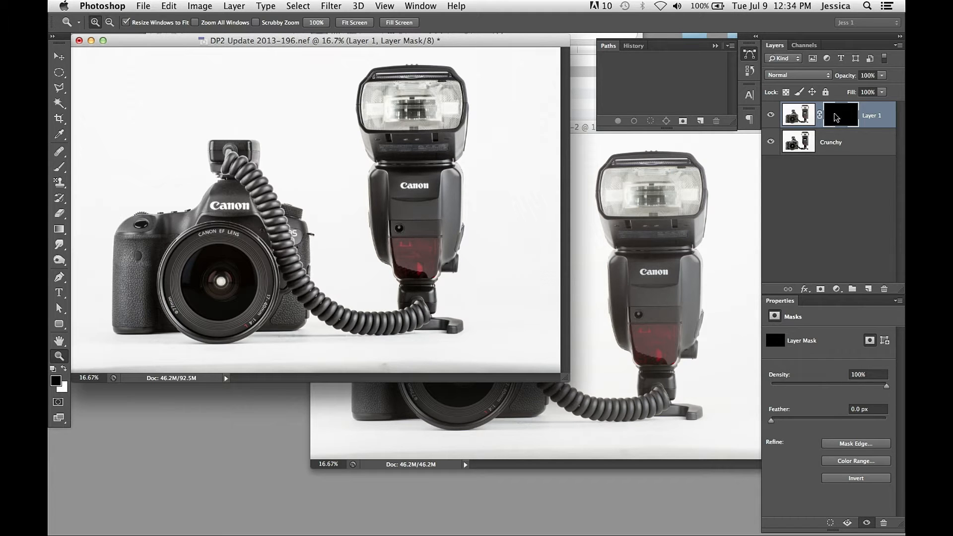
double_click(871, 116)
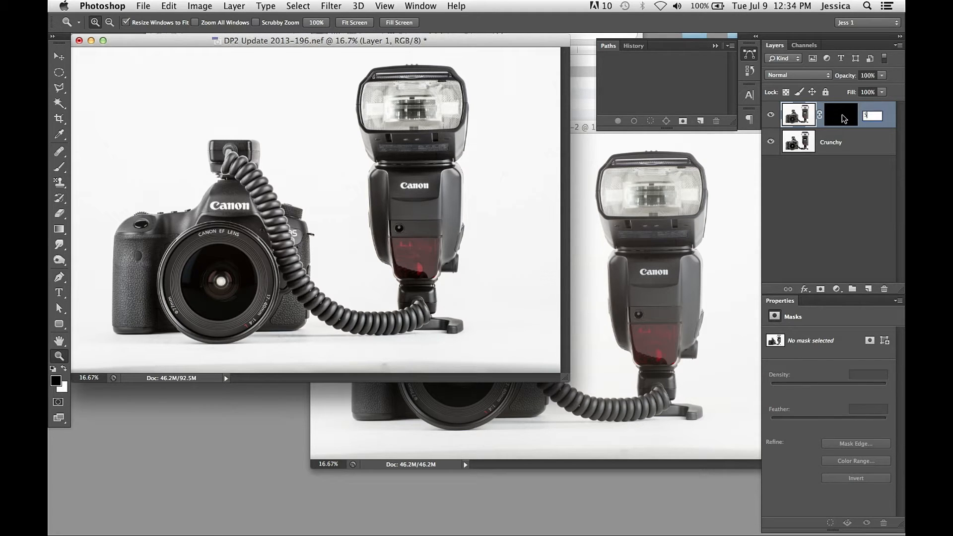
key(Return)
Show the document full screen and paint white on the Smooth layer's mask over the white tabletop below the cord and flash
key(f)
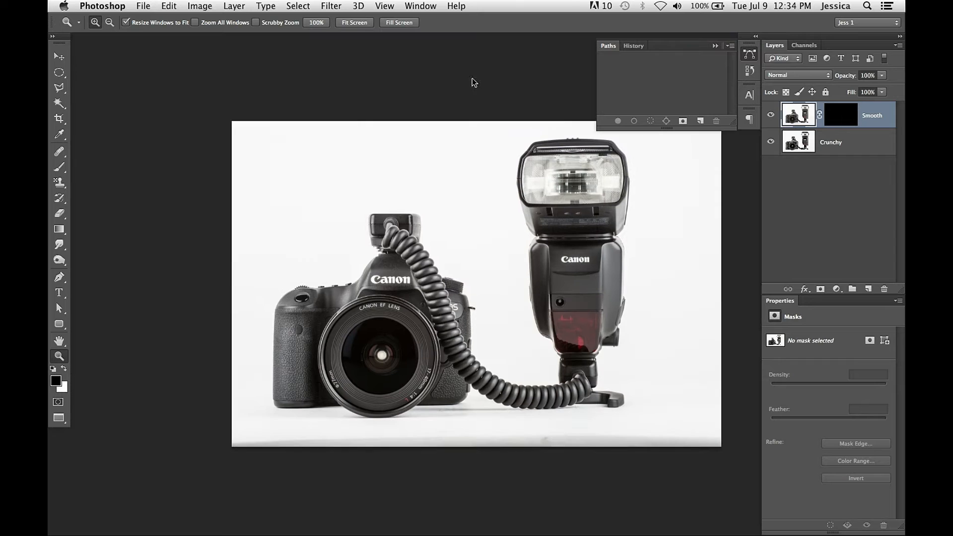
key(super+d)
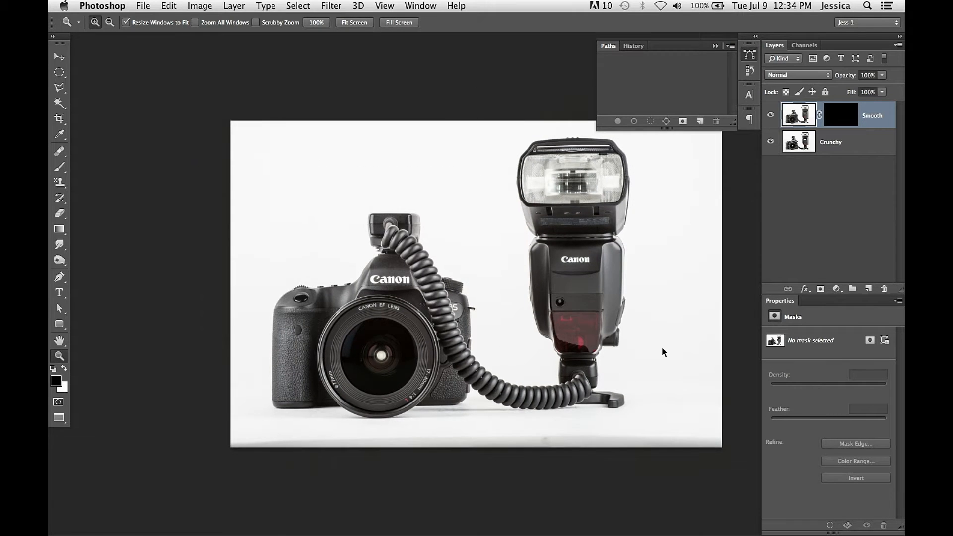
key(super+plus)
key(super+plus)
key(super+plus)
drag(629, 519, 618, 190)
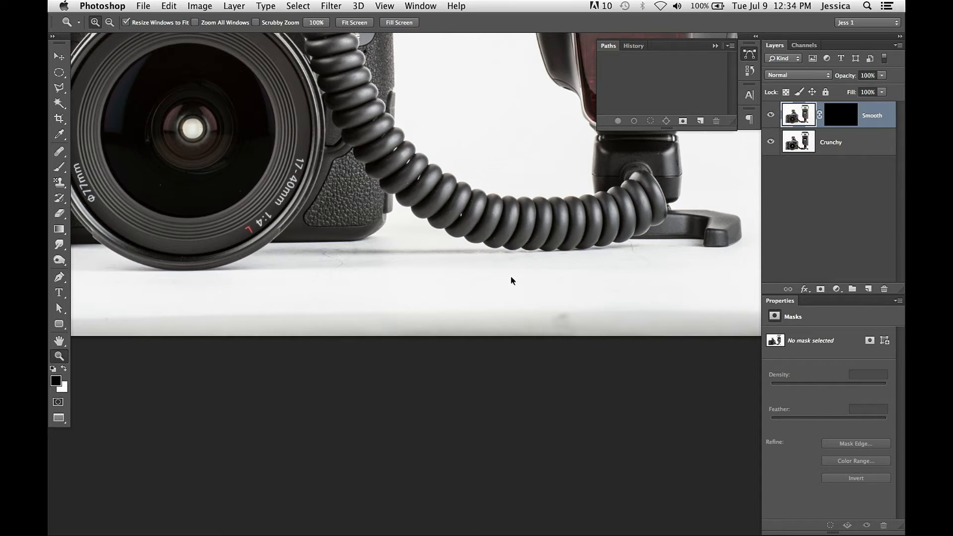
click(826, 119)
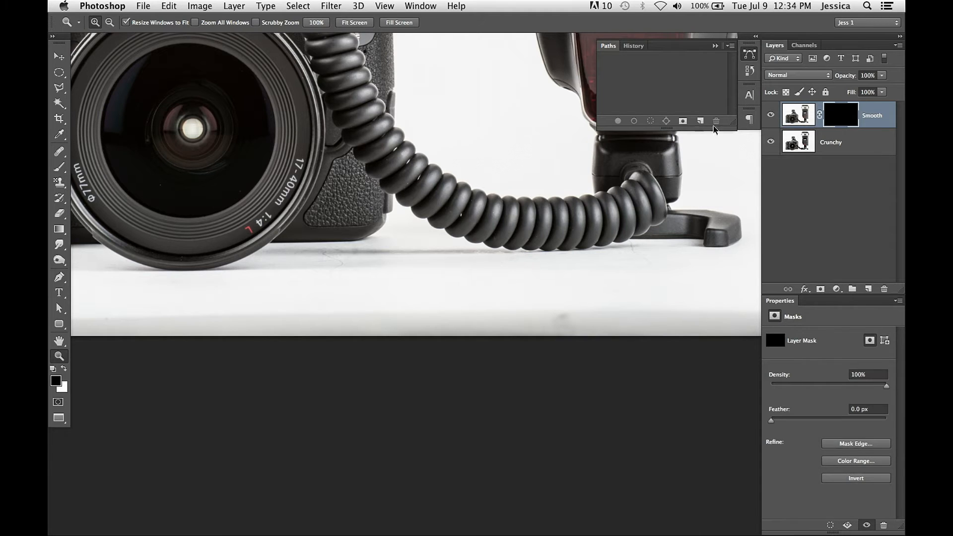
key(b)
key(x)
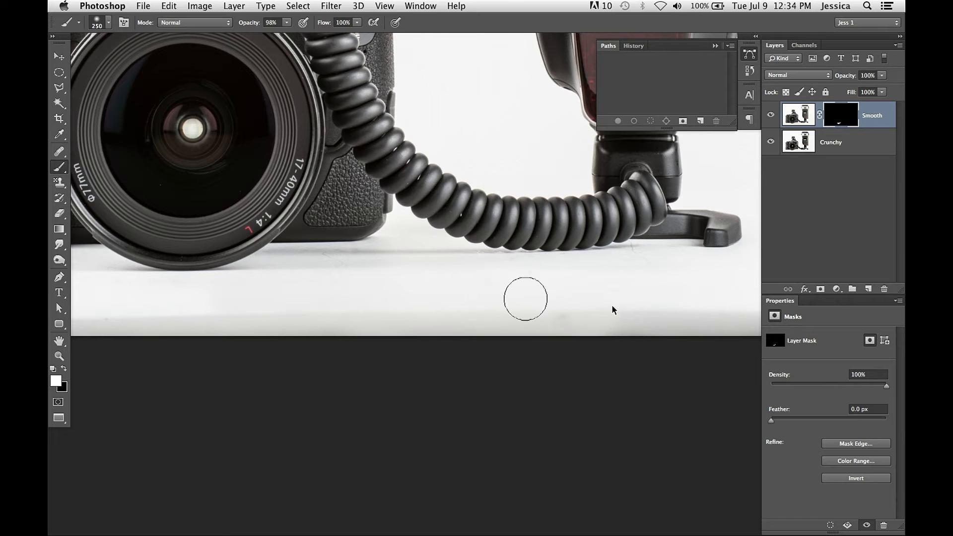
scroll(440, 334, right, 5)
scroll(553, 326, up, 4)
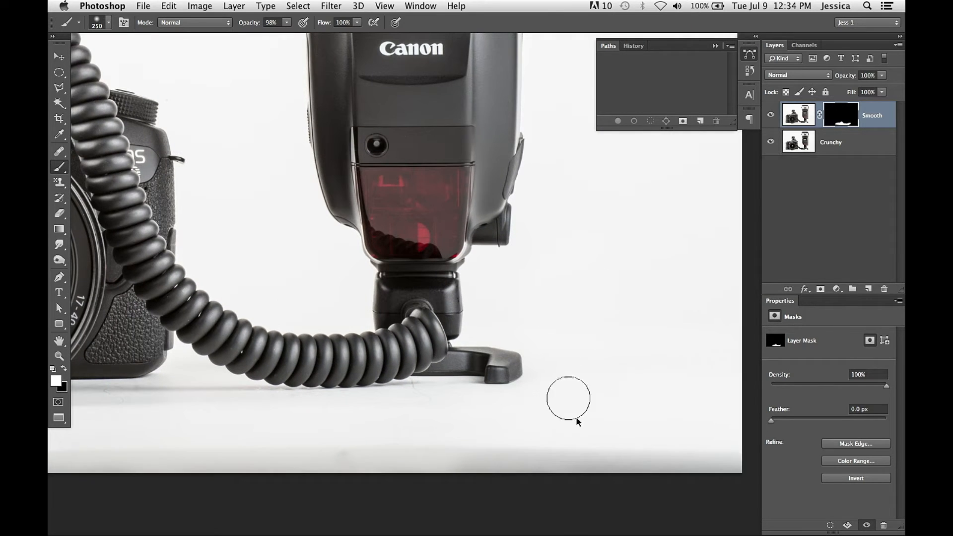
Paint white on the Smooth mask over the background around the flash and camera and the tabletop in front of the lens
scroll(496, 298, up, 10)
scroll(363, 219, left, 6)
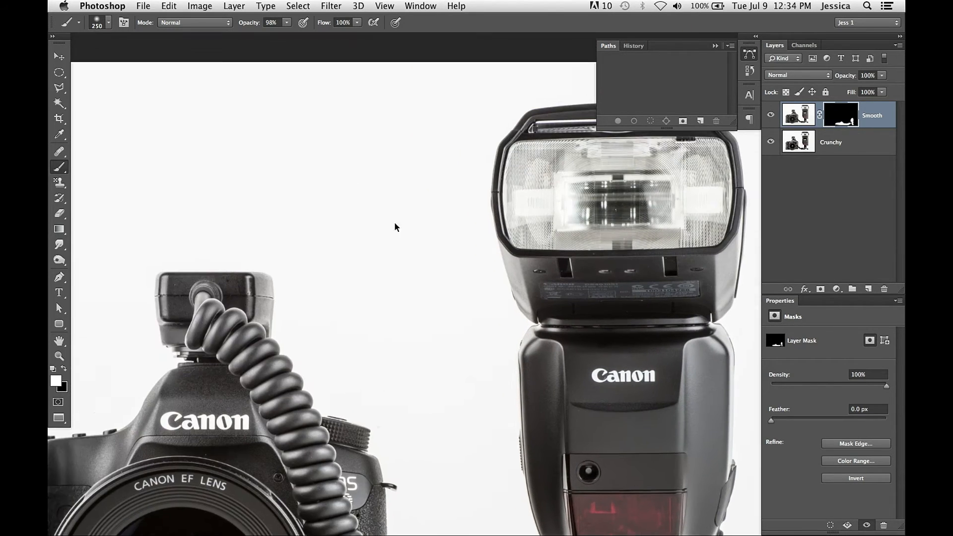
scroll(397, 234, up, 3)
scroll(397, 233, left, 3)
scroll(236, 287, down, 5)
scroll(236, 288, left, 4)
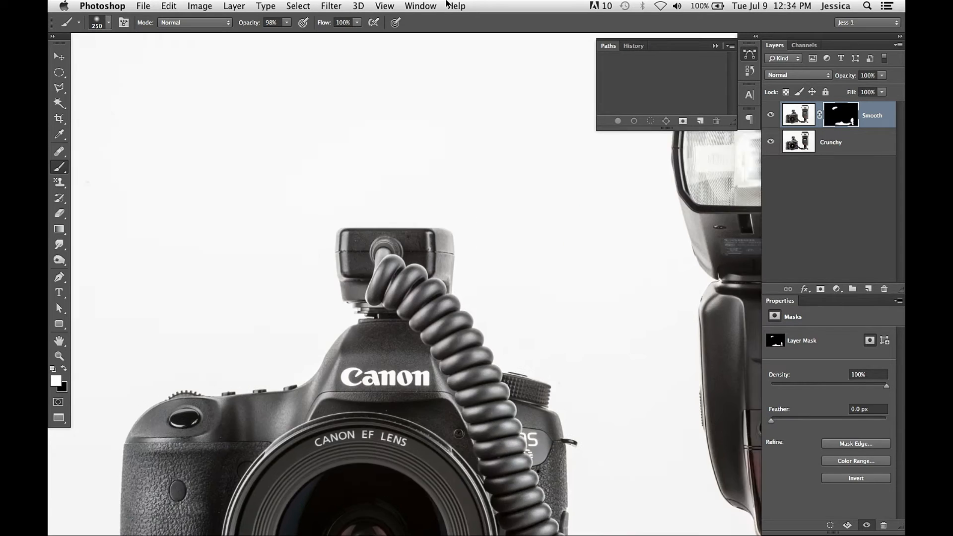
scroll(320, 180, down, 11)
scroll(321, 180, left, 8)
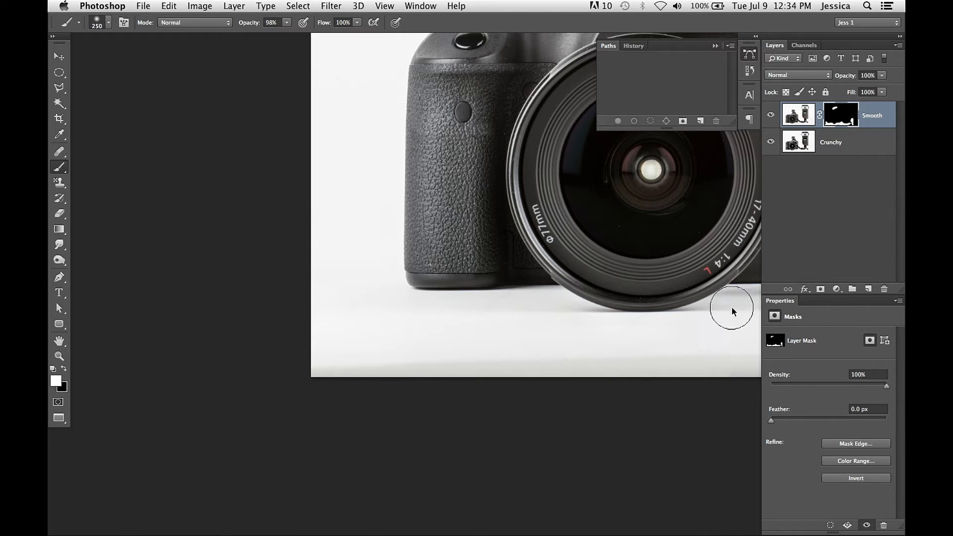
mouse_move(639, 344)
mouse_down()
mouse_move(553, 327)
mouse_move(537, 310)
mouse_move(395, 305)
mouse_move(565, 311)
mouse_up()
key(super+0)
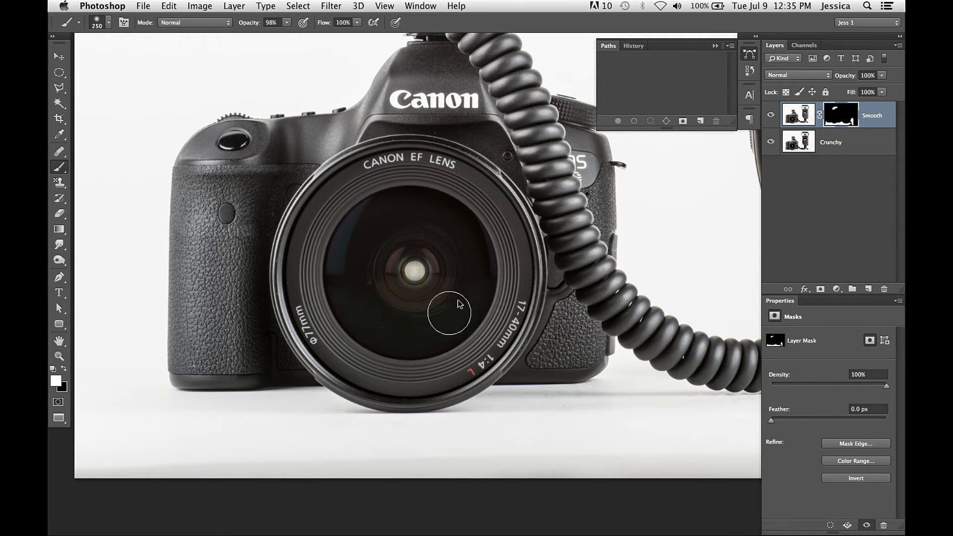
Reveal the Smooth layer over the camera's lens glass by painting white on its mask
drag(403, 253, 399, 286)
drag(393, 326, 220, 456)
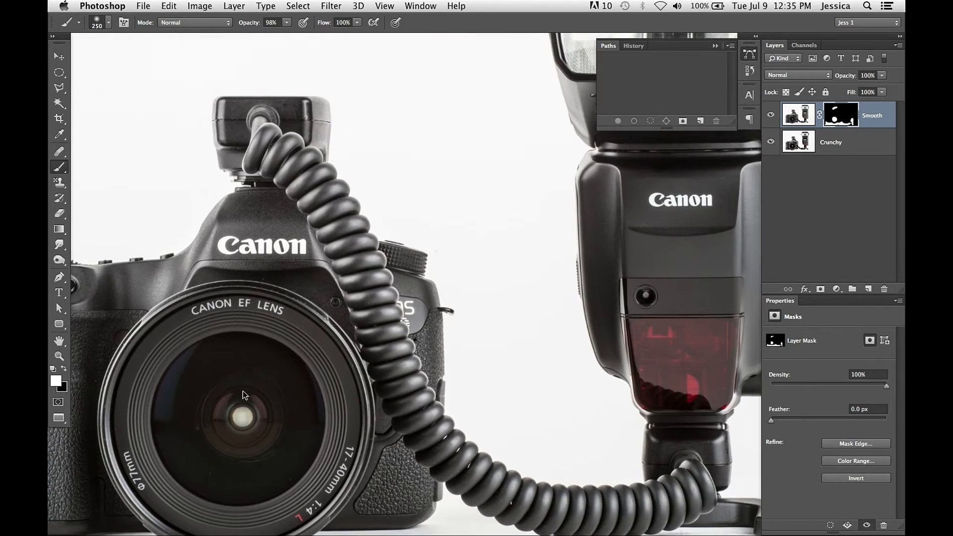
scroll(336, 144, down, 10)
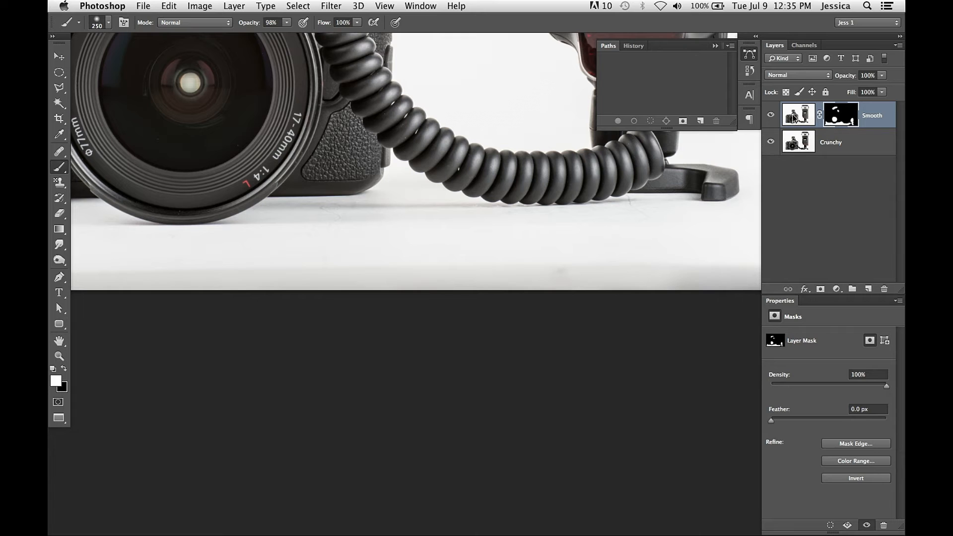
Close both open camera photo documents without saving the changes
key(super+w)
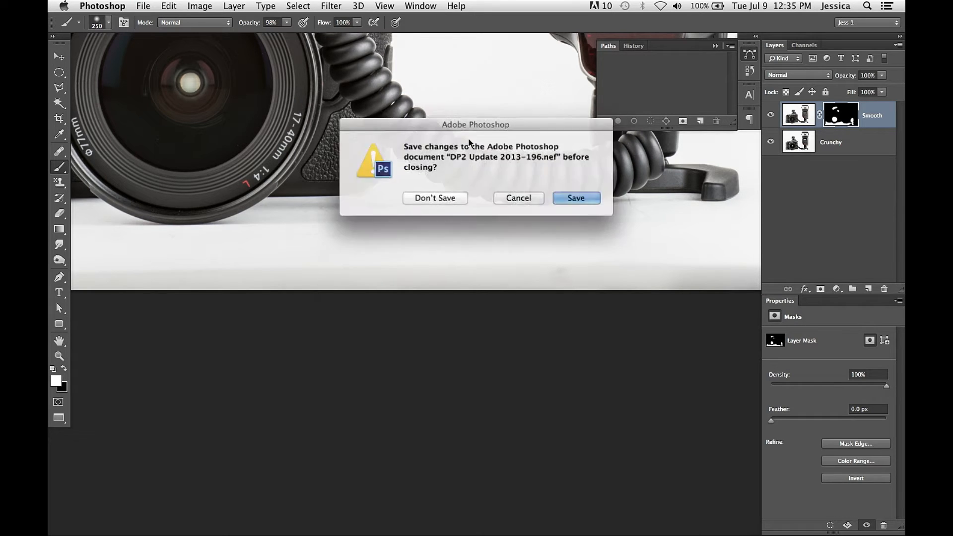
click(436, 198)
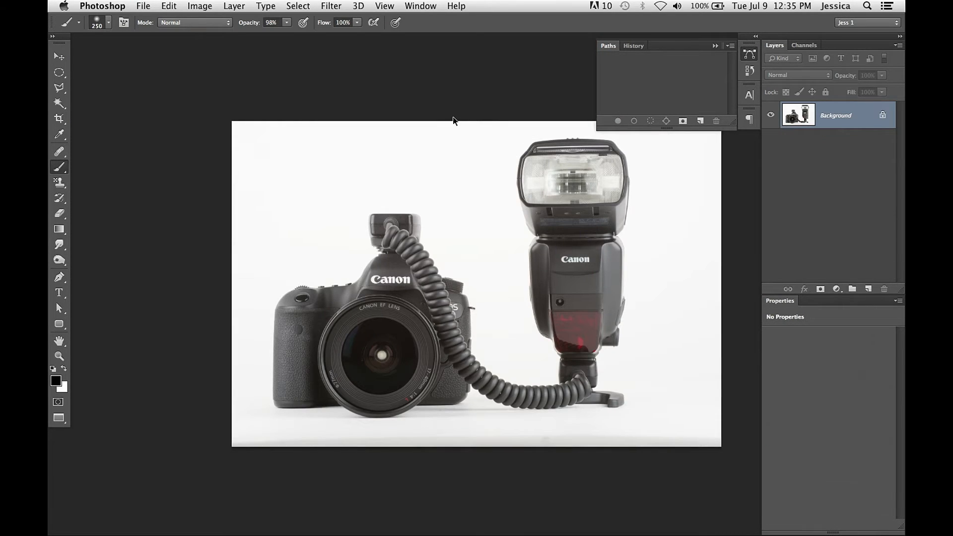
key(super+w)
click(452, 198)
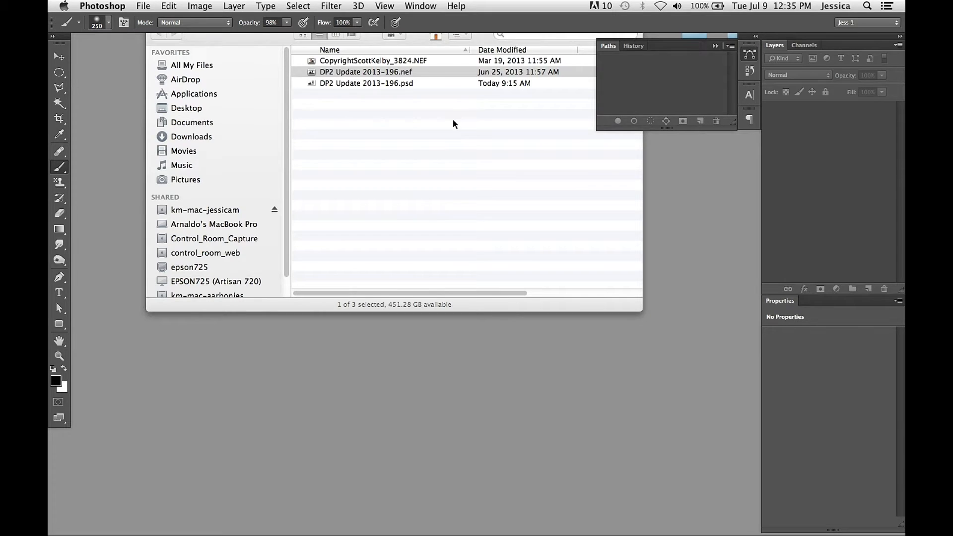
Switch to Finder and open CopyrightScottKelby_3824.NEF from the 9. Raw Layering folder in Camera Raw
click(418, 76)
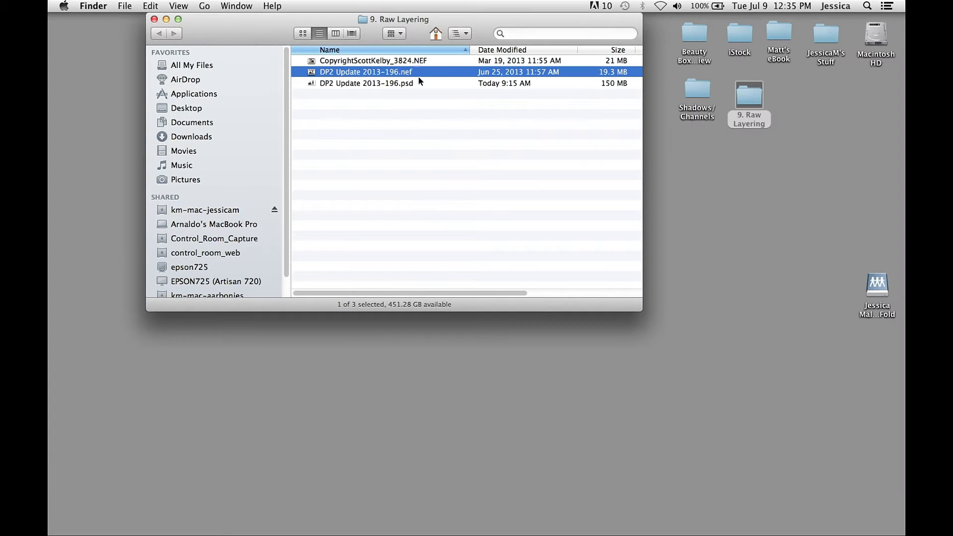
double_click(368, 60)
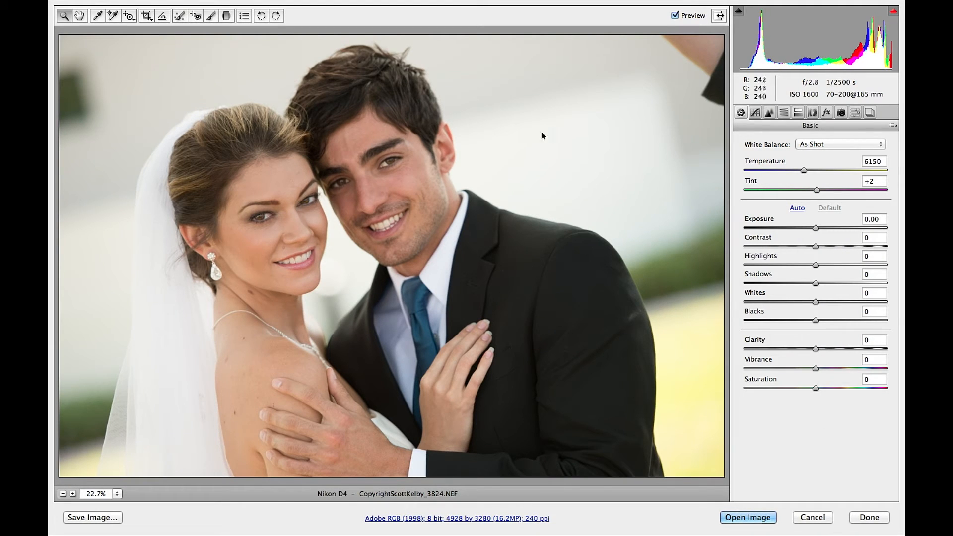
drag(84, 60, 692, 443)
drag(101, 56, 641, 412)
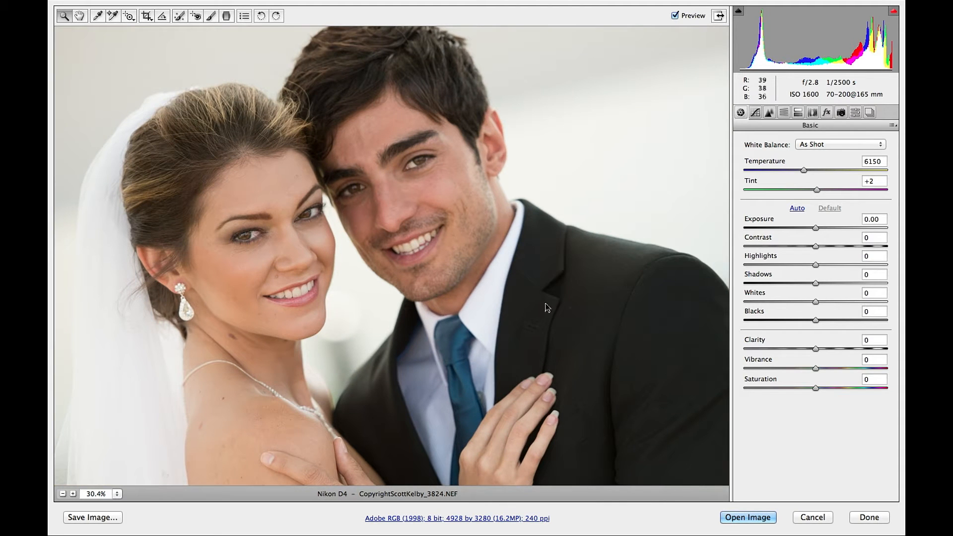
drag(545, 314, 557, 332)
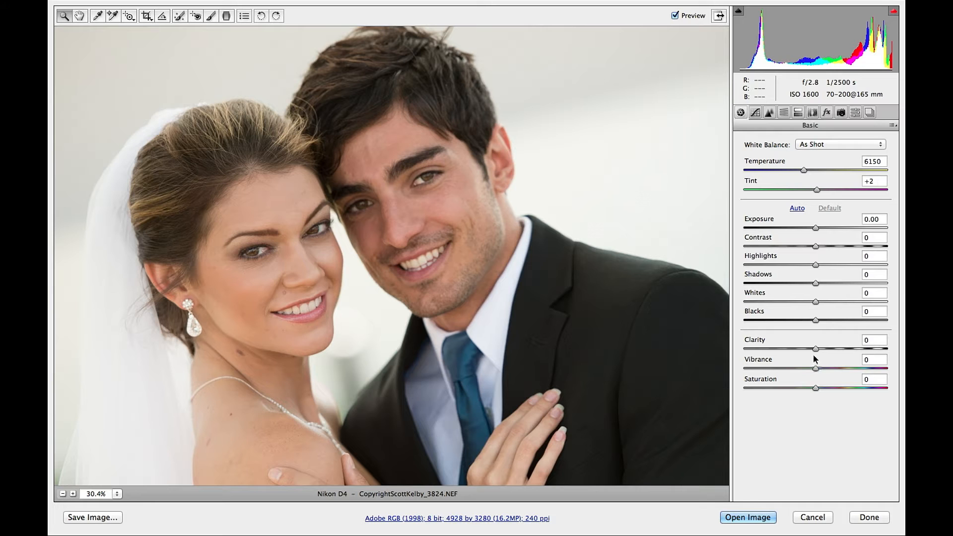
Set Clarity to +51, Exposure to +0.20, Contrast to +5, Highlights to -8 and Whites to -5 for the wedding photo
drag(816, 349, 853, 349)
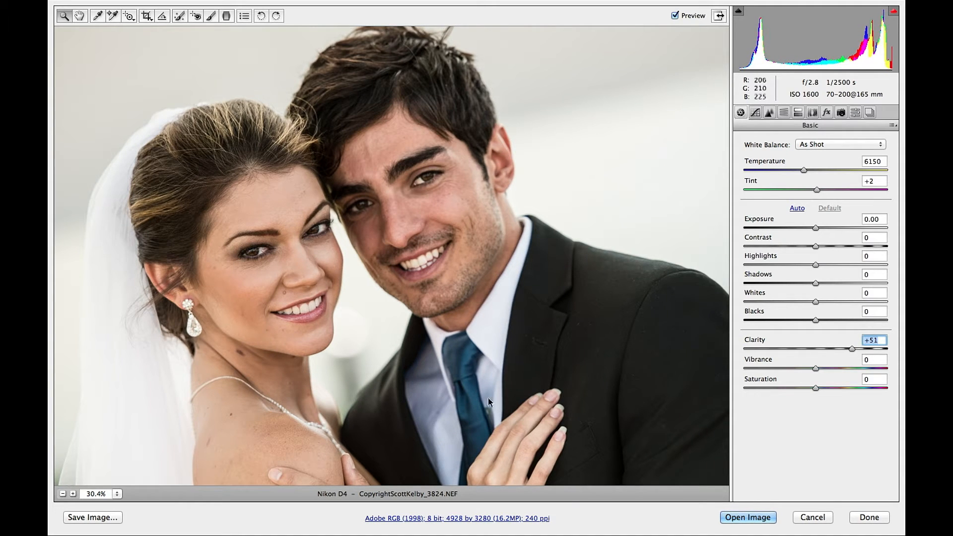
drag(514, 337, 583, 337)
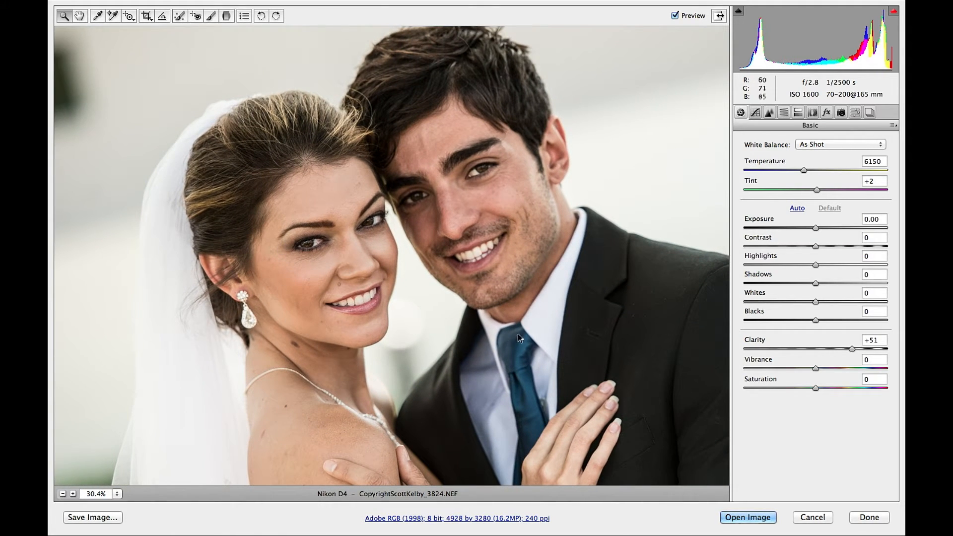
drag(517, 334, 481, 181)
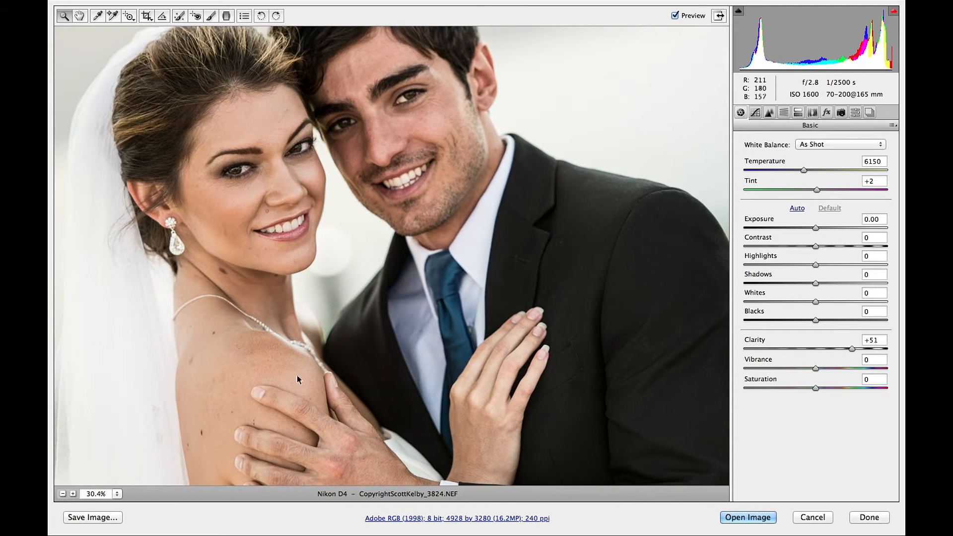
drag(816, 232, 821, 247)
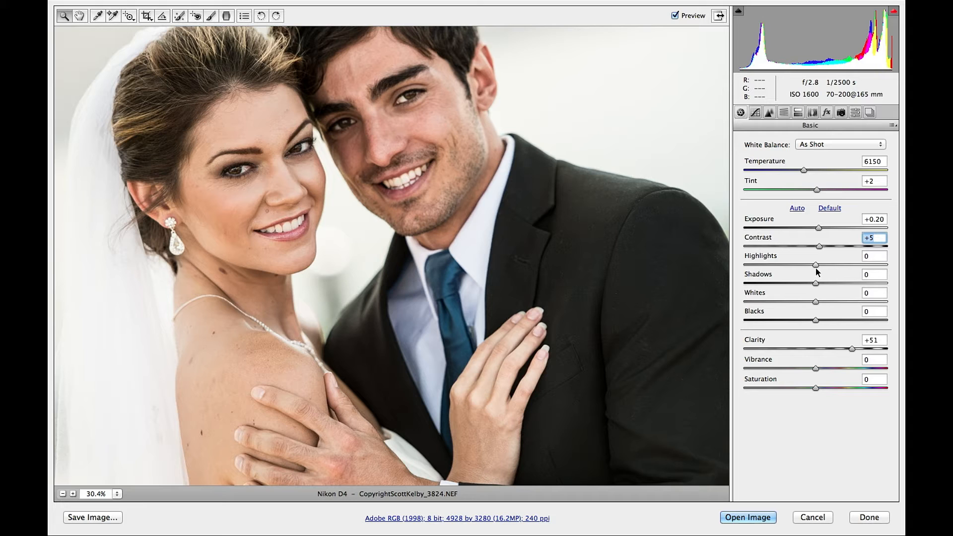
drag(815, 265, 812, 305)
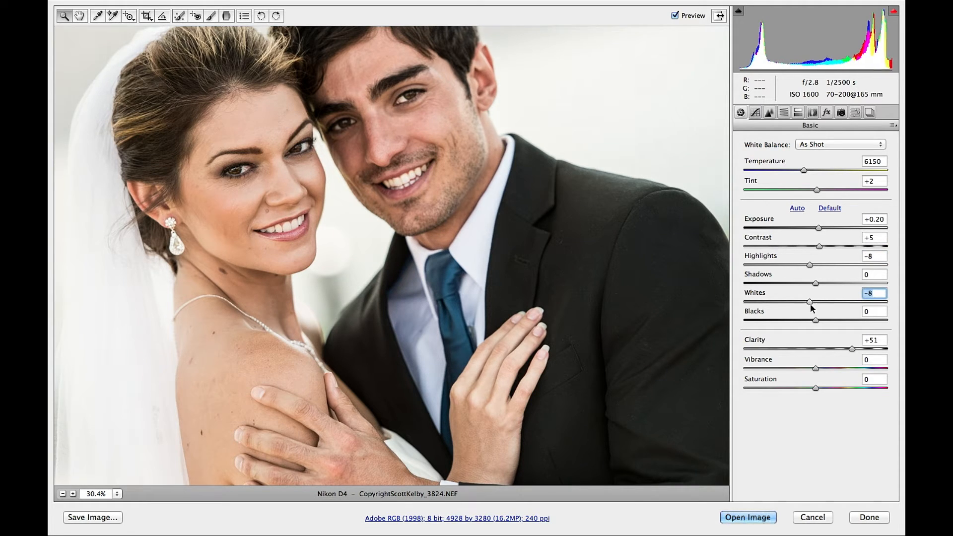
Set the wedding photo's sharpening to Amount 39, Radius 0.9 and Masking 65, and return to the basic adjustments
click(772, 113)
drag(771, 161, 782, 164)
click(767, 222)
drag(767, 221, 837, 222)
drag(772, 181, 765, 183)
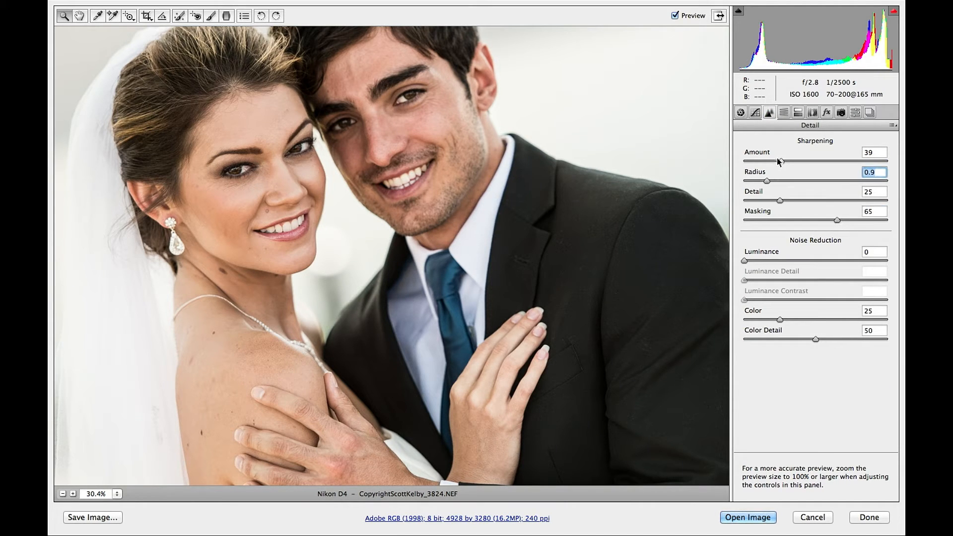
click(741, 113)
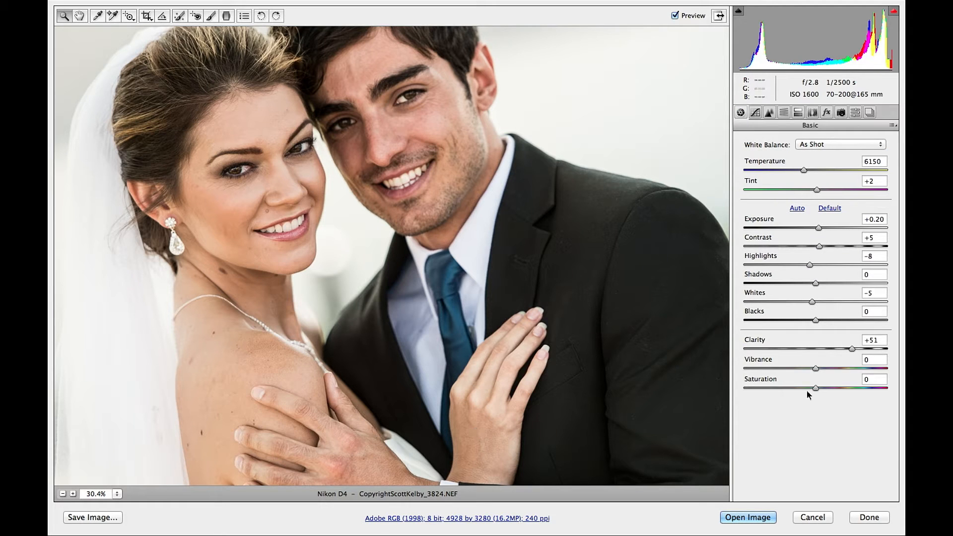
Open the adjusted wedding photo as a Smart Object and show it enlarged in full screen mode
key(shift)
click(765, 519)
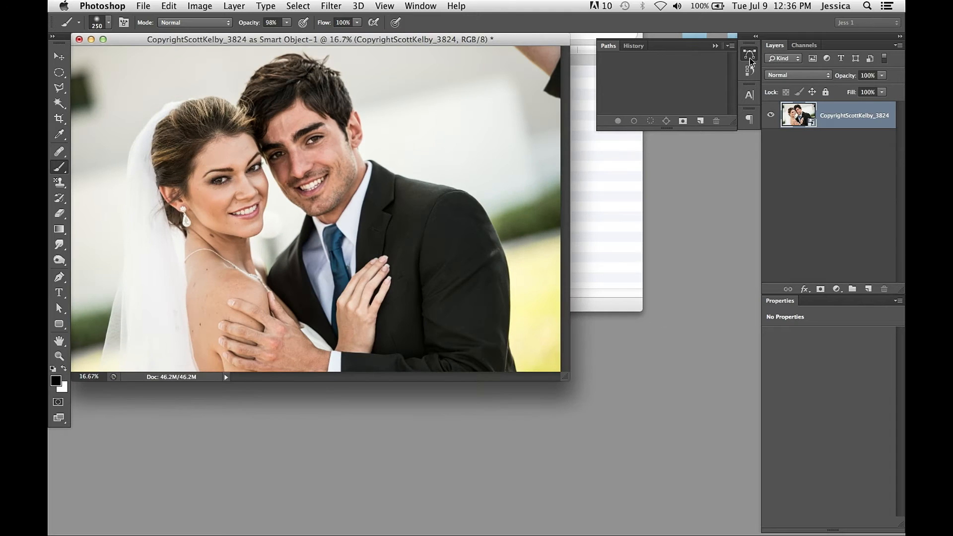
click(750, 56)
key(f)
key(z)
drag(621, 442, 668, 450)
scroll(601, 291, right, 2)
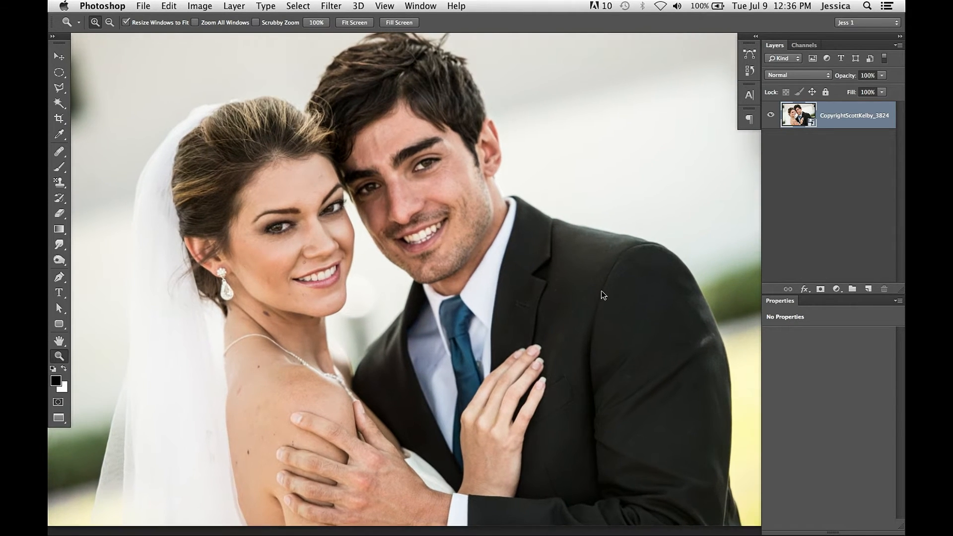
Rename the wedding photo layer "Crunchy" and make an independent New Smart Object via Copy from it
double_click(833, 118)
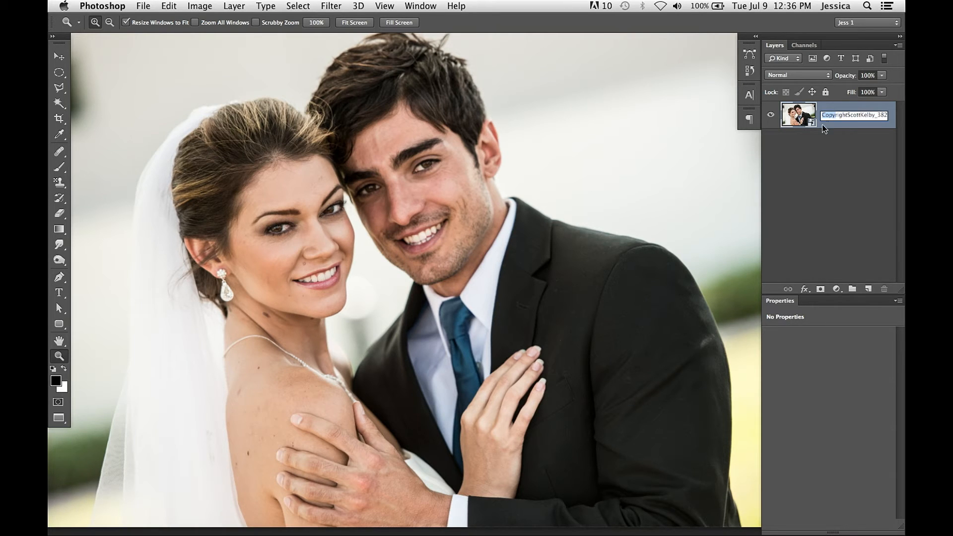
text(Crunchy)
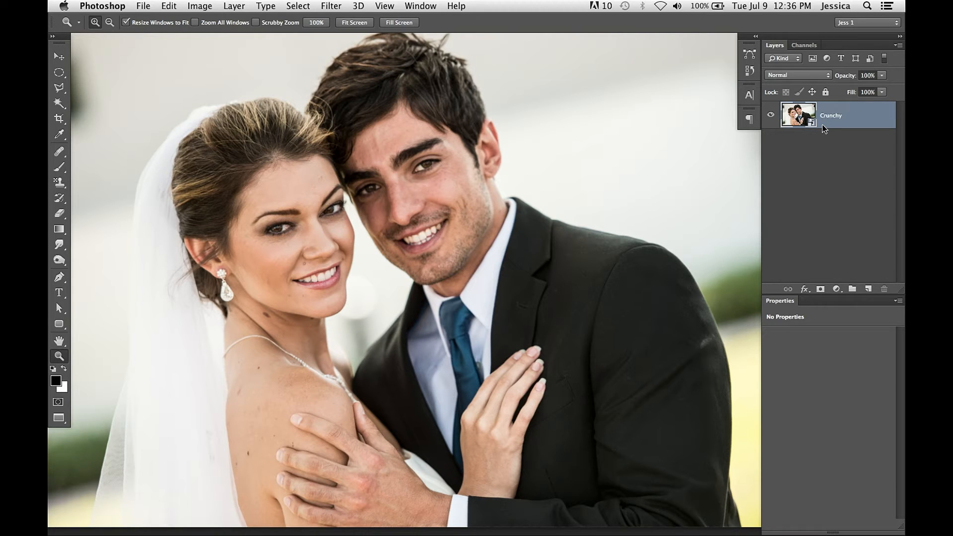
right_click(861, 117)
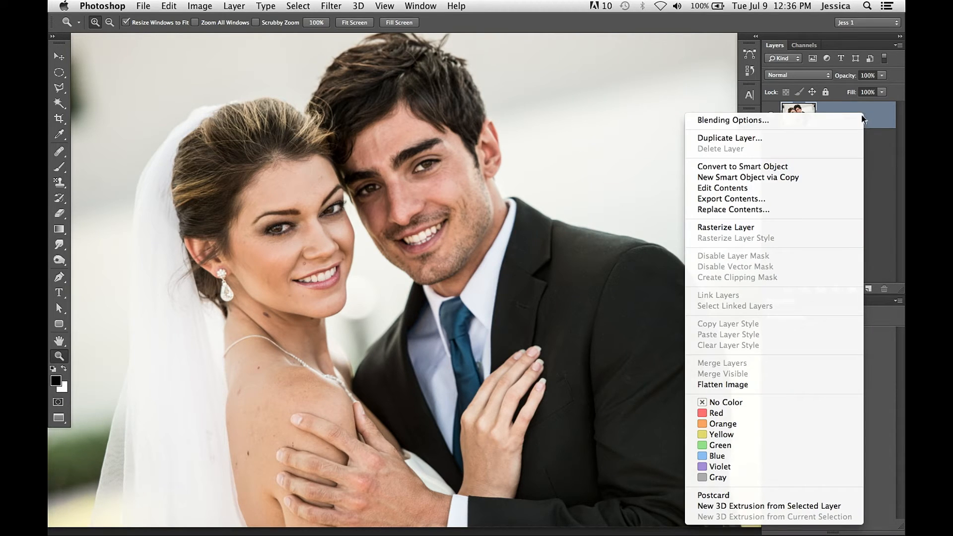
click(800, 179)
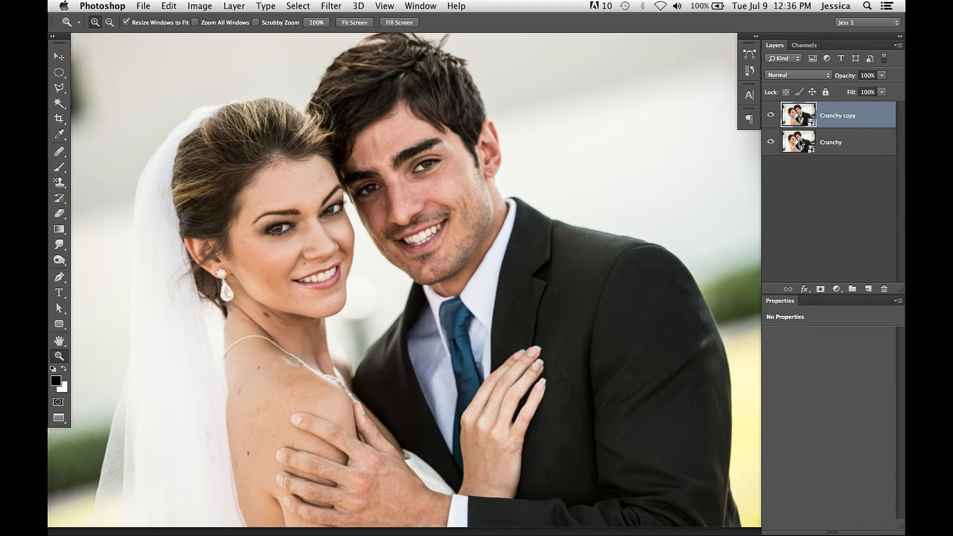
Reopen the upper Smart Object copy in Camera Raw and apply a softer Clarity of -9
double_click(808, 126)
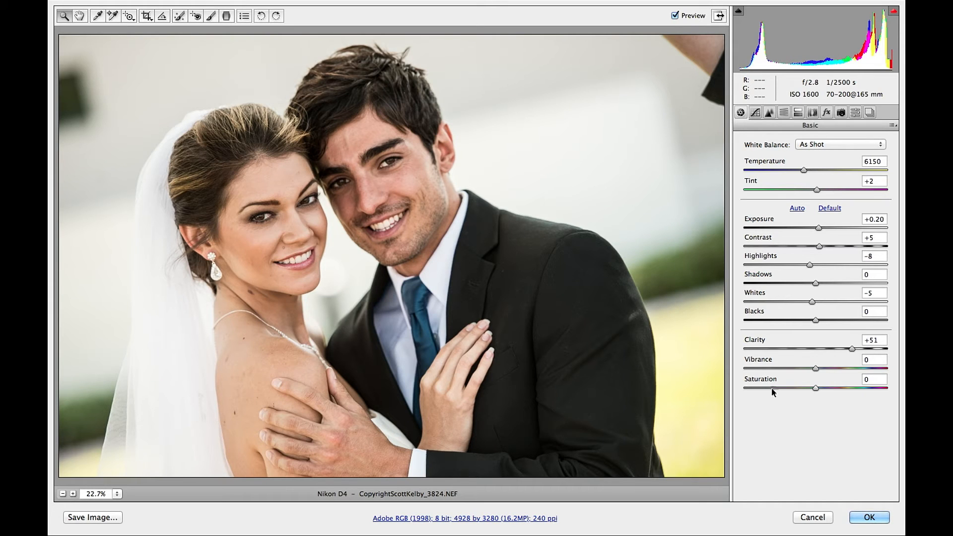
click(894, 126)
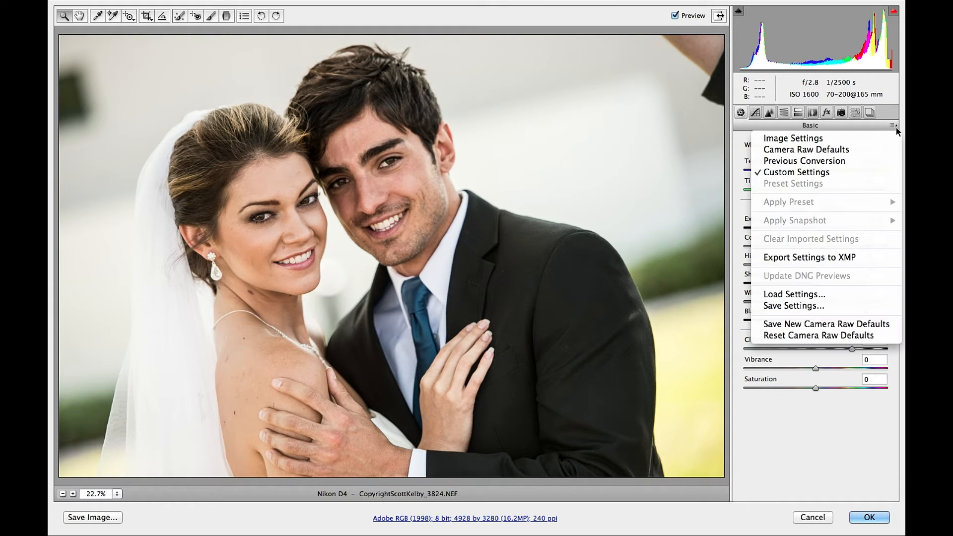
click(842, 162)
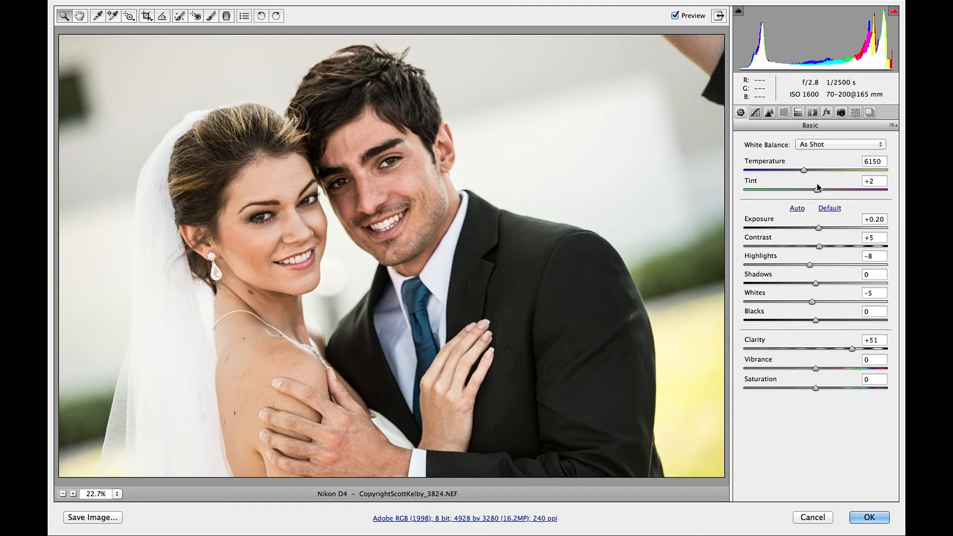
drag(853, 349, 805, 355)
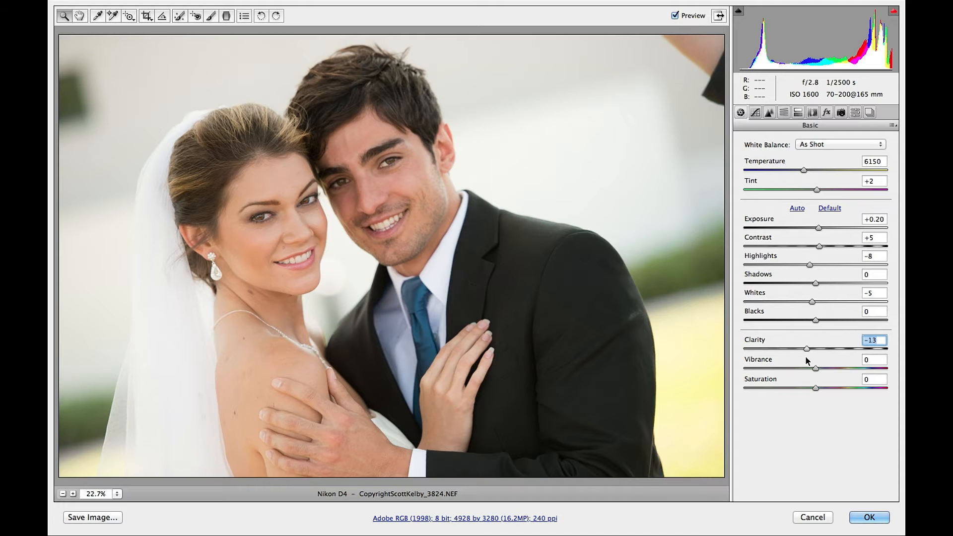
key(Up)
click(868, 516)
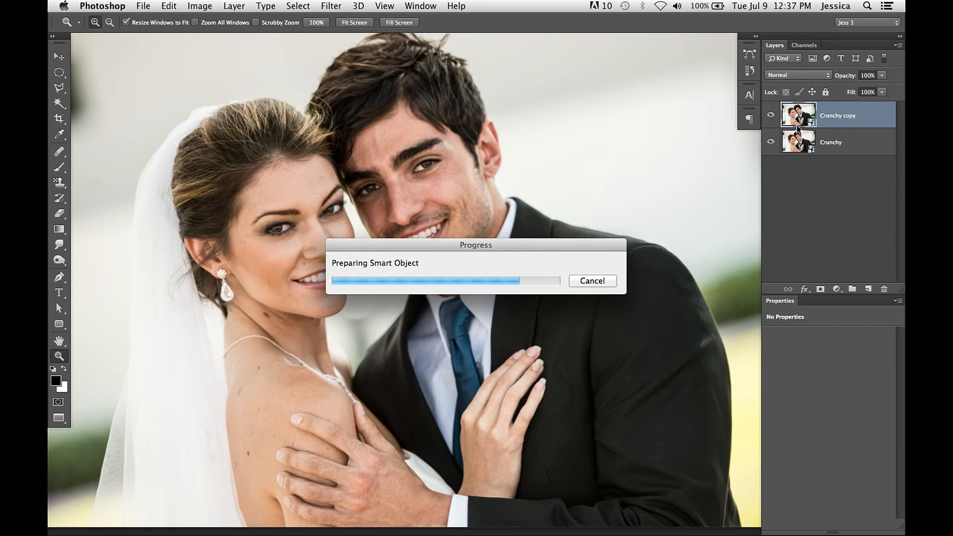
Hide the softened copy behind a black layer mask and make white the foreground color
drag(545, 319, 544, 315)
drag(616, 270, 696, 155)
alt+click(820, 290)
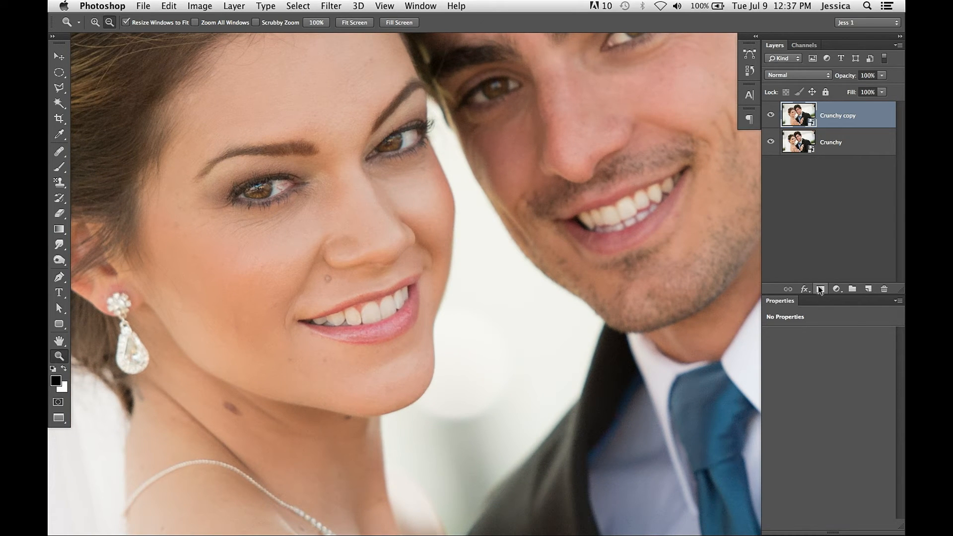
key(x)
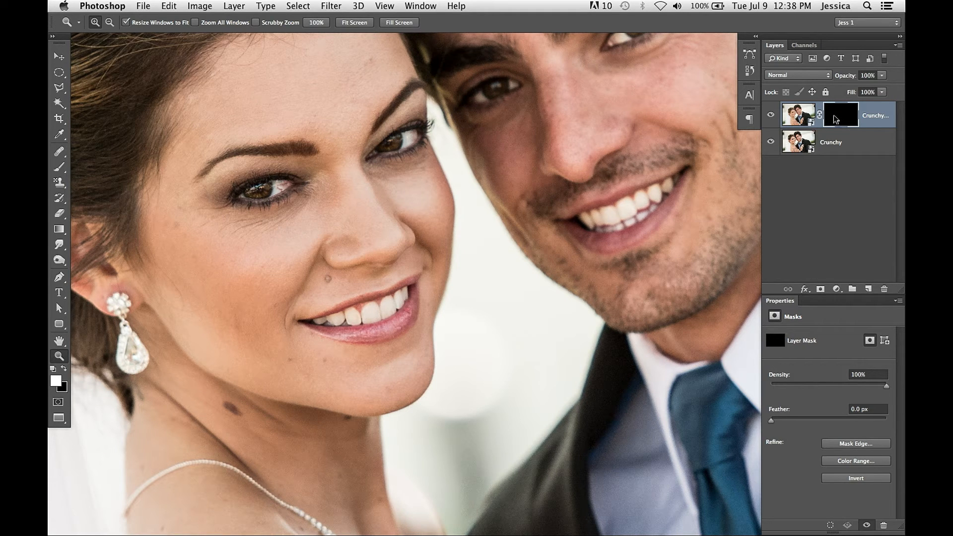
Paint white on the mask over the bride's cheeks, forehead and nose to reveal the softer skin, reducing the brush size to 150
key(b)
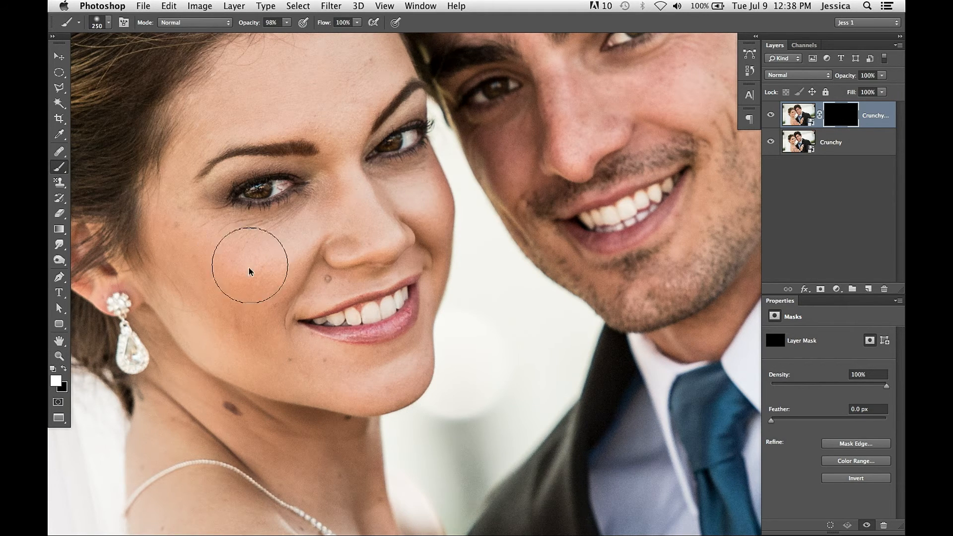
mouse_move(221, 272)
mouse_down()
mouse_move(203, 266)
mouse_move(220, 285)
mouse_move(240, 276)
mouse_up()
key(bracketleft)
key(bracketleft)
key(bracketleft)
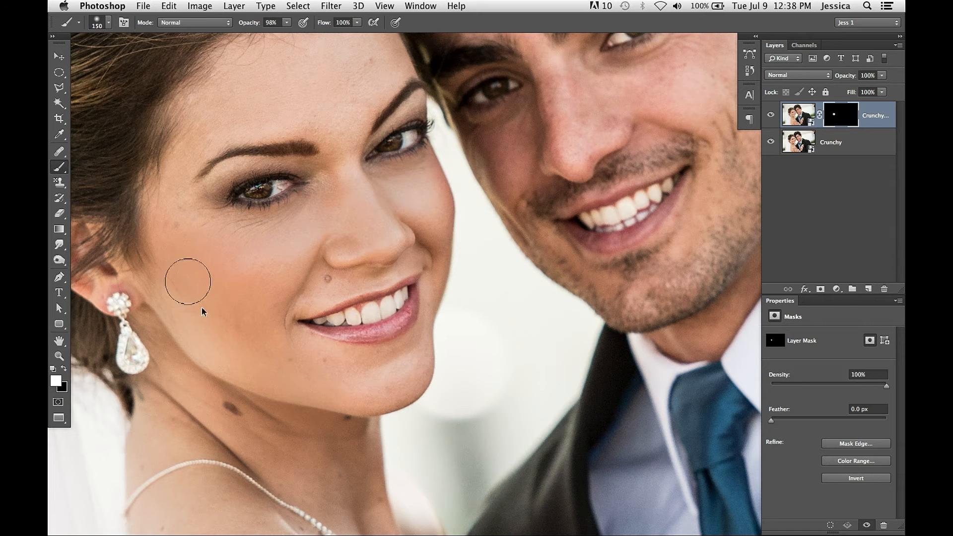
mouse_move(297, 84)
mouse_down()
mouse_move(328, 107)
mouse_move(230, 81)
mouse_move(330, 85)
mouse_move(274, 137)
mouse_move(283, 210)
mouse_move(177, 112)
mouse_up()
drag(412, 164, 367, 204)
Paint white on the mask over the groom's facial skin with the brush enlarged to 250
mouse_move(351, 148)
mouse_down()
mouse_move(493, 116)
mouse_move(561, 156)
mouse_move(570, 223)
mouse_move(523, 222)
mouse_move(426, 255)
mouse_move(465, 253)
mouse_move(550, 187)
mouse_move(453, 241)
mouse_move(519, 222)
mouse_move(418, 260)
mouse_move(399, 293)
mouse_move(368, 315)
mouse_move(369, 304)
mouse_move(435, 273)
mouse_move(447, 278)
mouse_move(434, 291)
mouse_move(544, 232)
mouse_move(591, 342)
mouse_move(585, 260)
mouse_move(586, 345)
mouse_move(564, 196)
mouse_move(614, 329)
mouse_move(631, 285)
mouse_move(583, 339)
mouse_up()
key(bracketright)
key(bracketright)
key(bracketright)
mouse_move(538, 274)
mouse_down()
mouse_move(593, 340)
mouse_move(517, 438)
mouse_move(494, 433)
mouse_move(583, 379)
mouse_move(601, 301)
mouse_move(583, 233)
mouse_up()
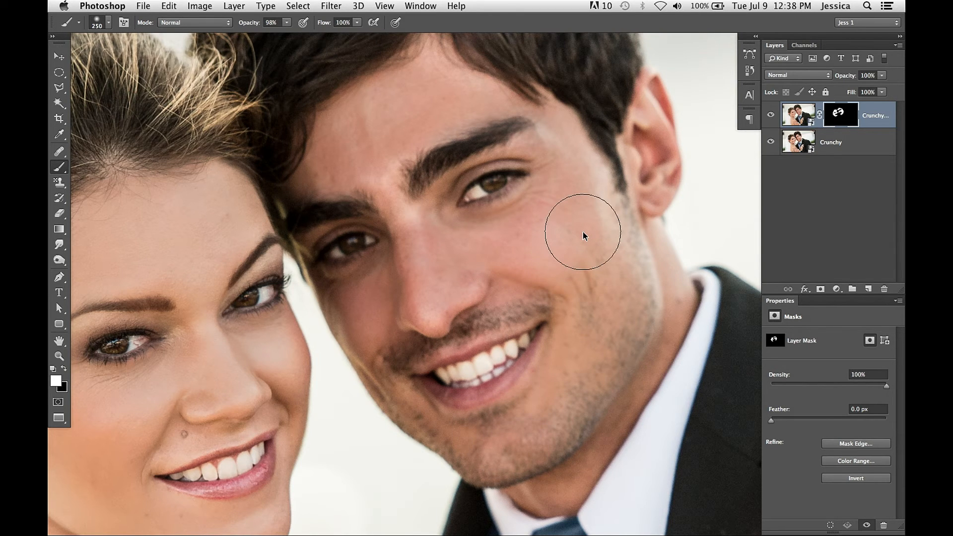
Stamp all visible layers into a new top layer, inspect the bride's eye up close, and fit the whole photo in view
key(super+alt+shift+e)
key(x)
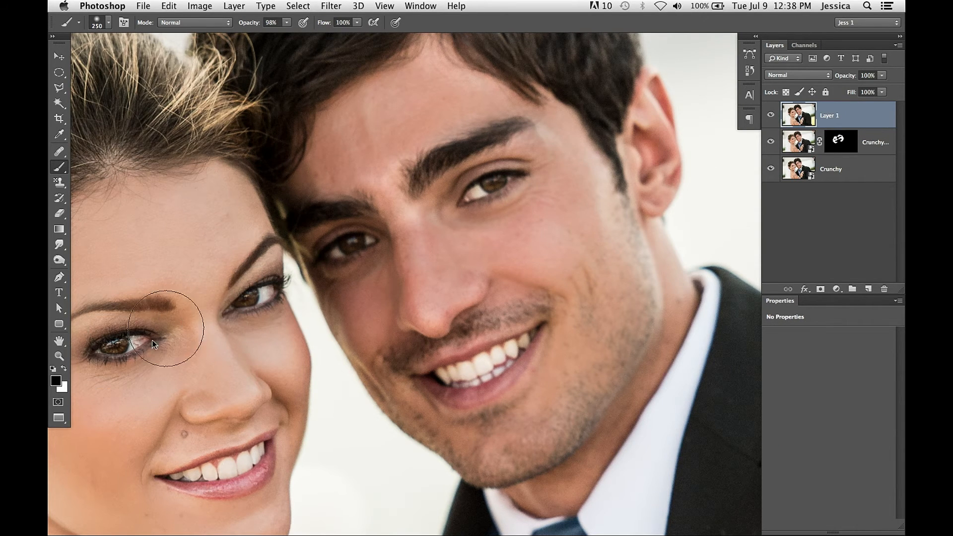
key(z)
mouse_move(225, 267)
mouse_down()
mouse_move(130, 410)
mouse_move(110, 400)
mouse_up()
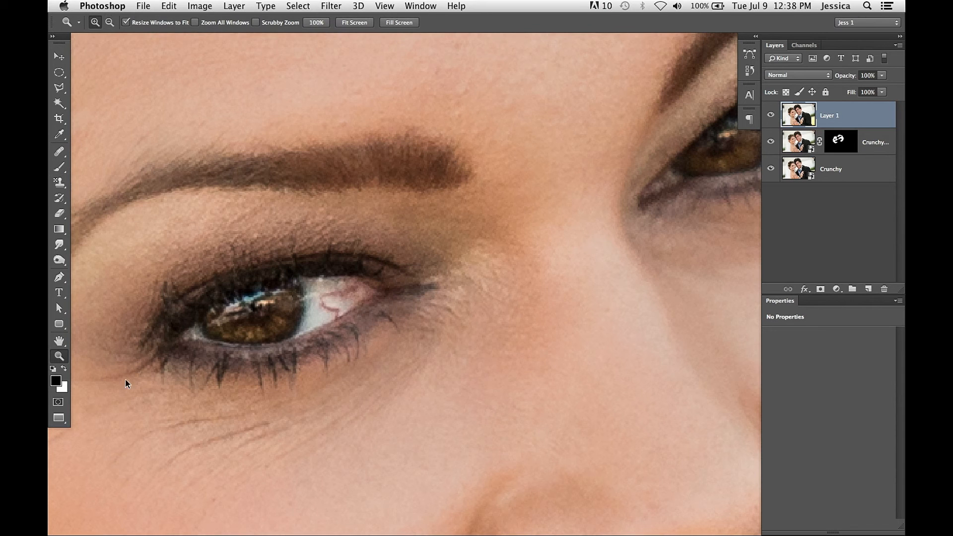
key(super+0)
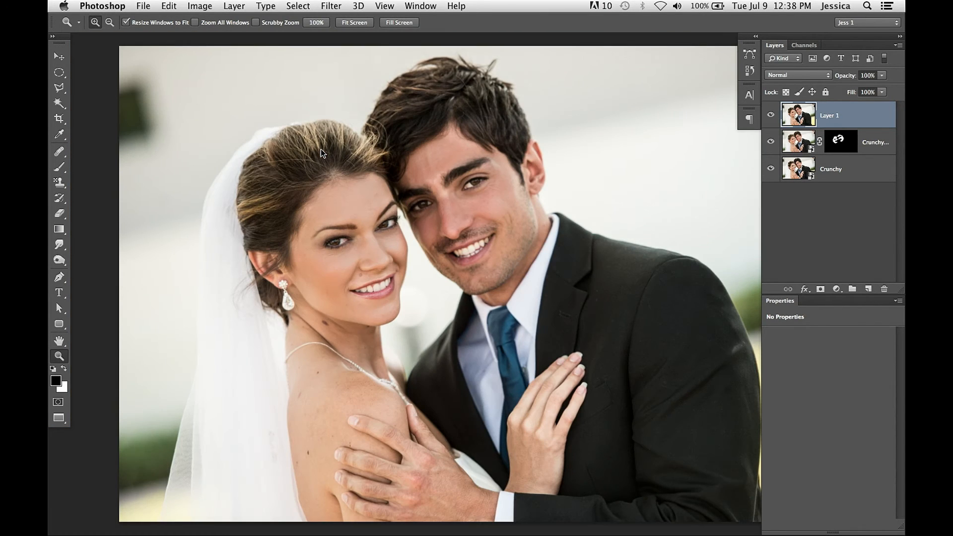
Hide the merged top layer and select the image of the masked Smart Object copy
click(770, 115)
click(851, 149)
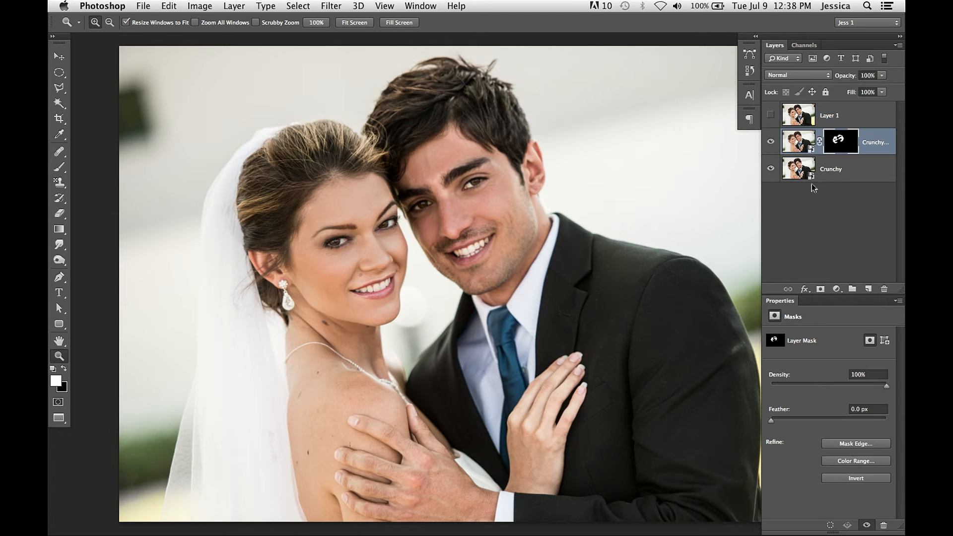
click(797, 144)
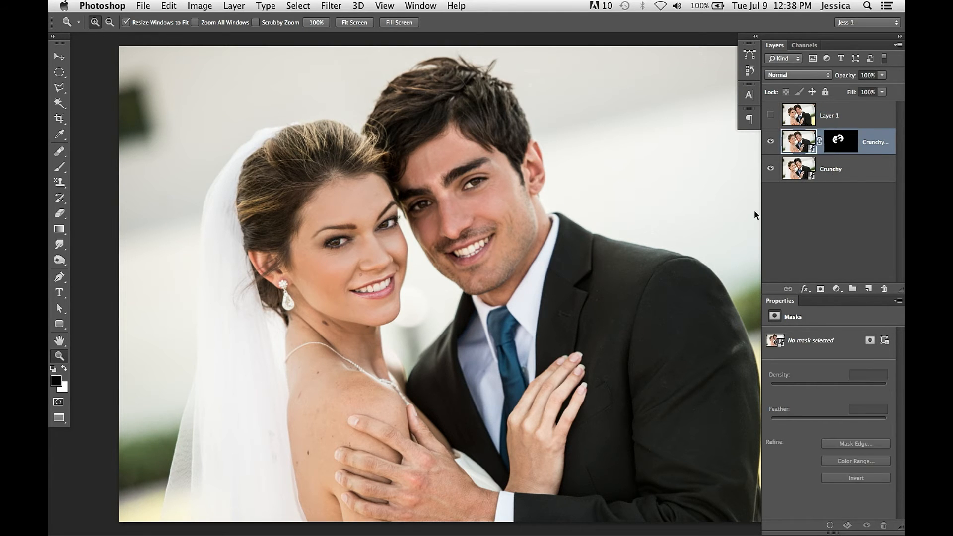
Try Saturation -30 and Vibrance +3 in the masked copy's Camera Raw settings, look over the sharpening and lens corrections, and cancel the edits
double_click(806, 168)
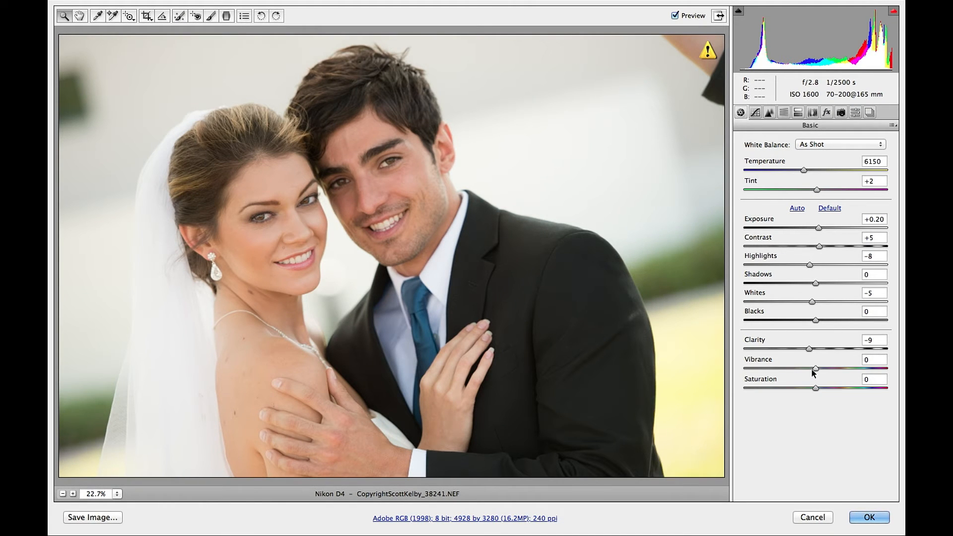
drag(815, 387, 792, 394)
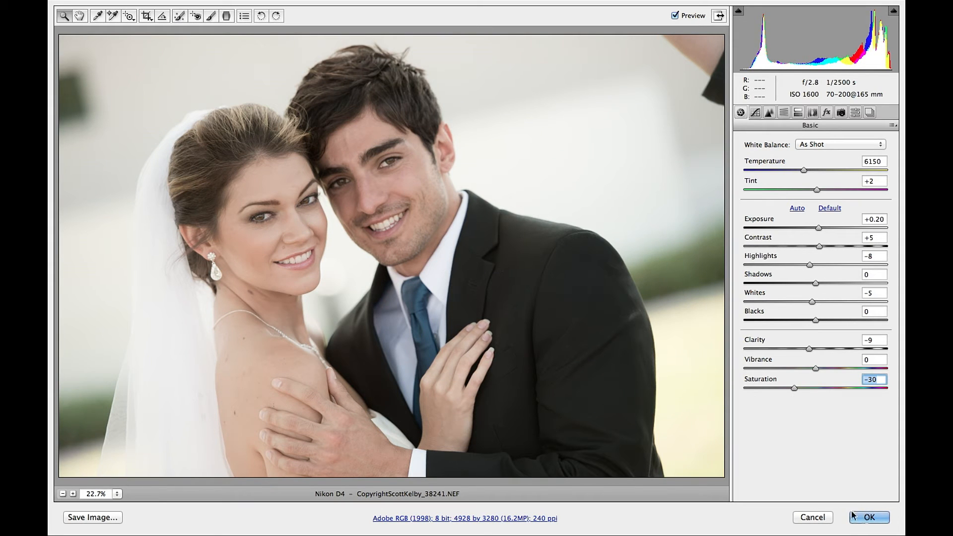
drag(815, 366, 817, 367)
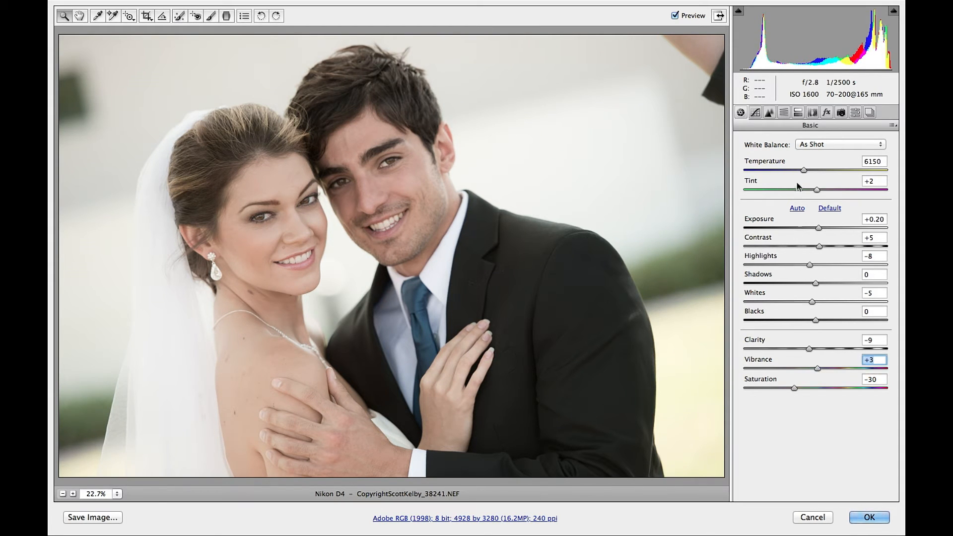
click(768, 112)
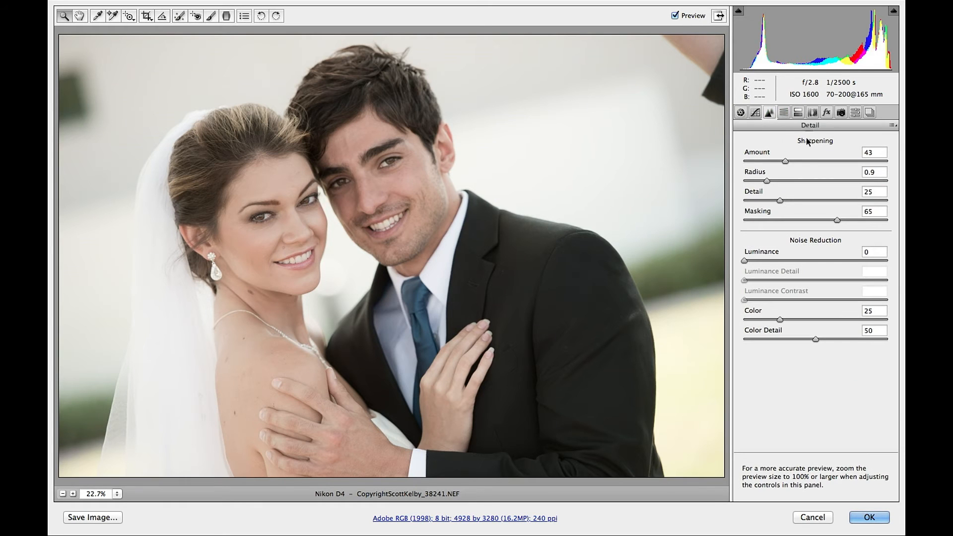
click(811, 112)
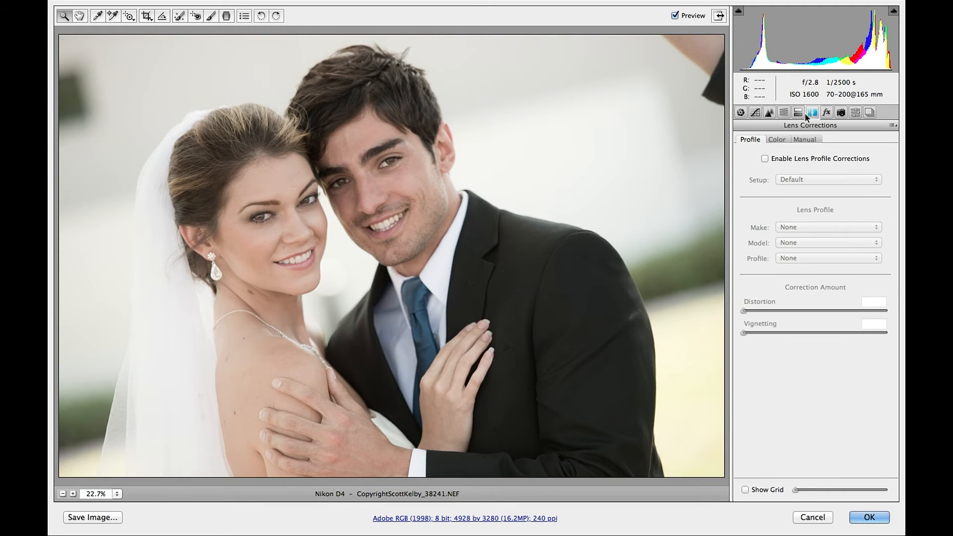
click(826, 520)
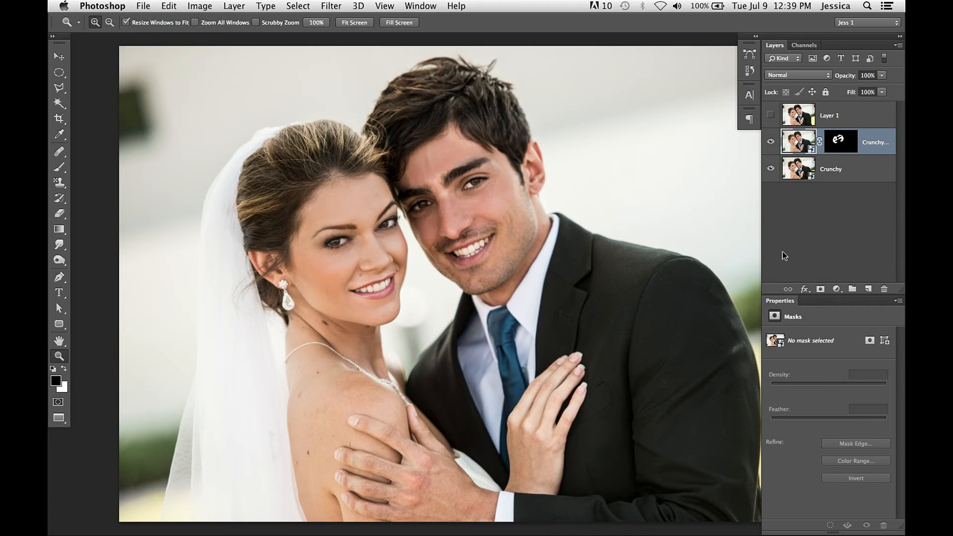